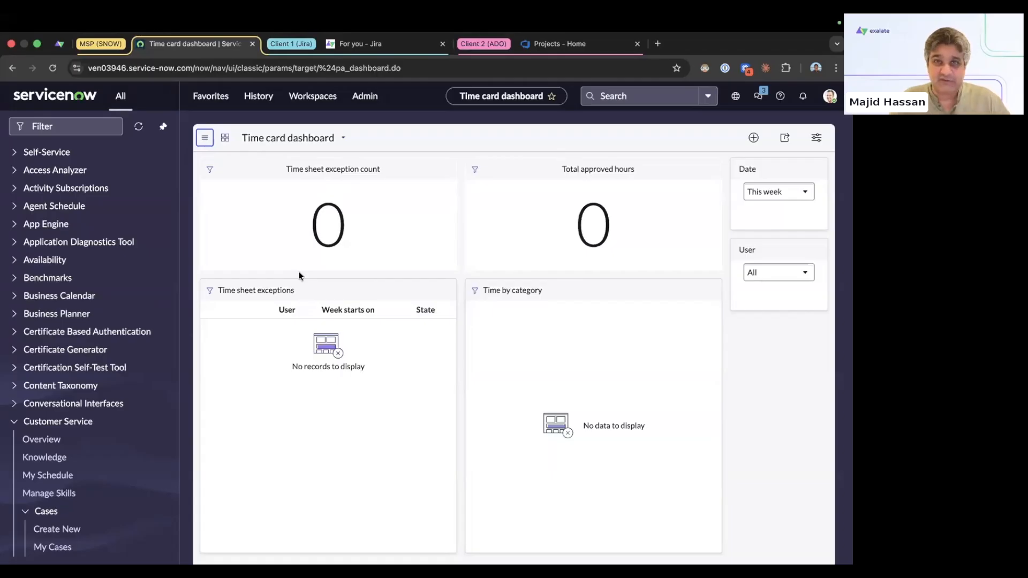
Step: Look over the Jira client site and the Azure DevOps client projects, then return to ServiceNow
click(356, 44)
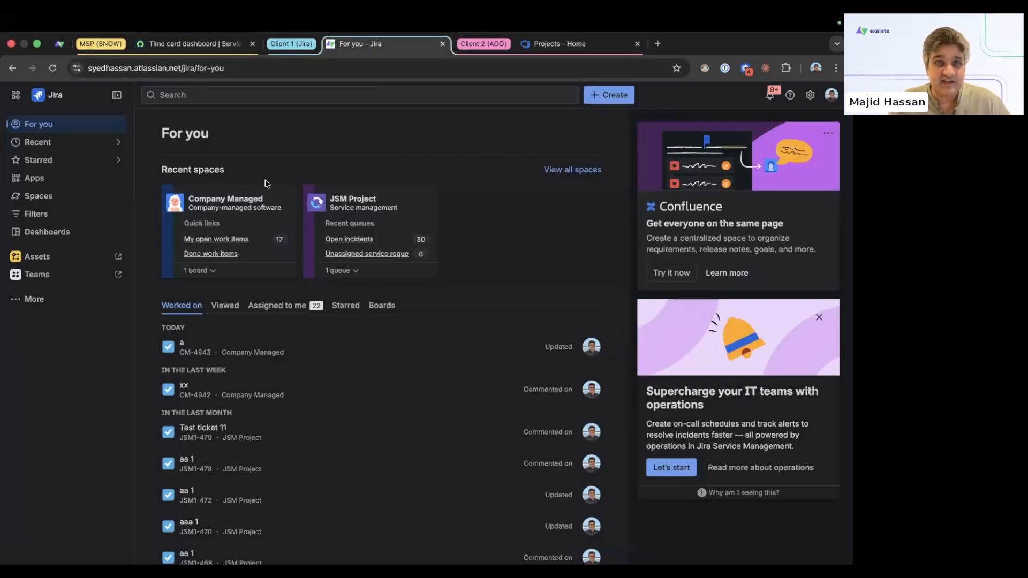
click(569, 49)
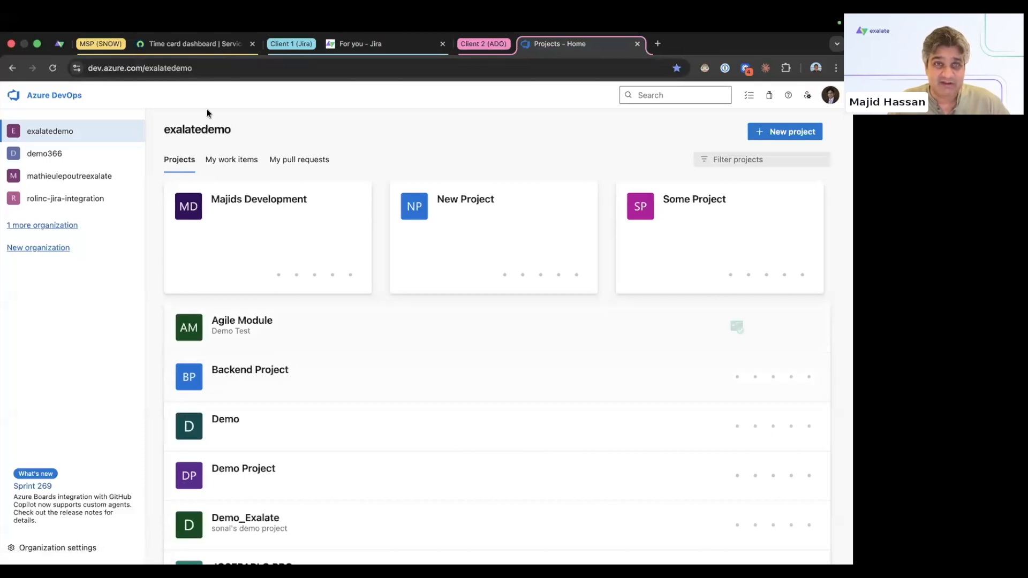
click(196, 47)
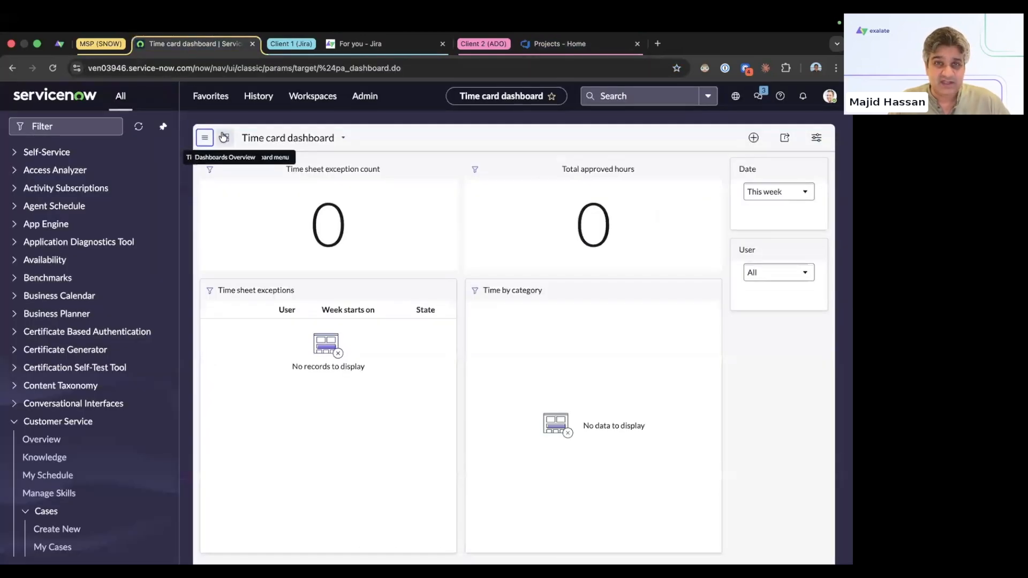
Step: Show the ServiceNow instance address, collapse the ADO client's tabs, and go to the 1_MSP_Demo workspace
click(191, 68)
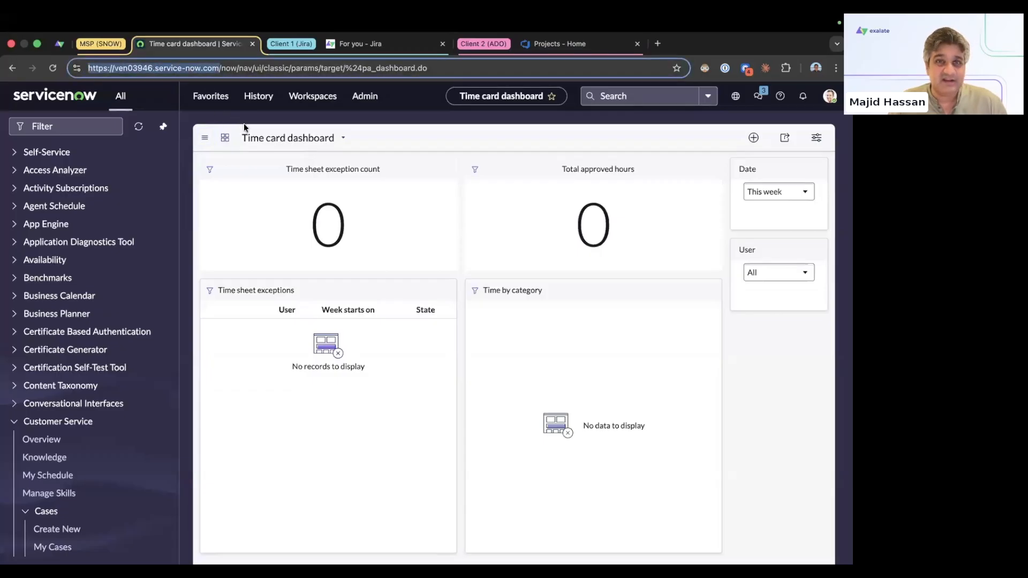
click(483, 44)
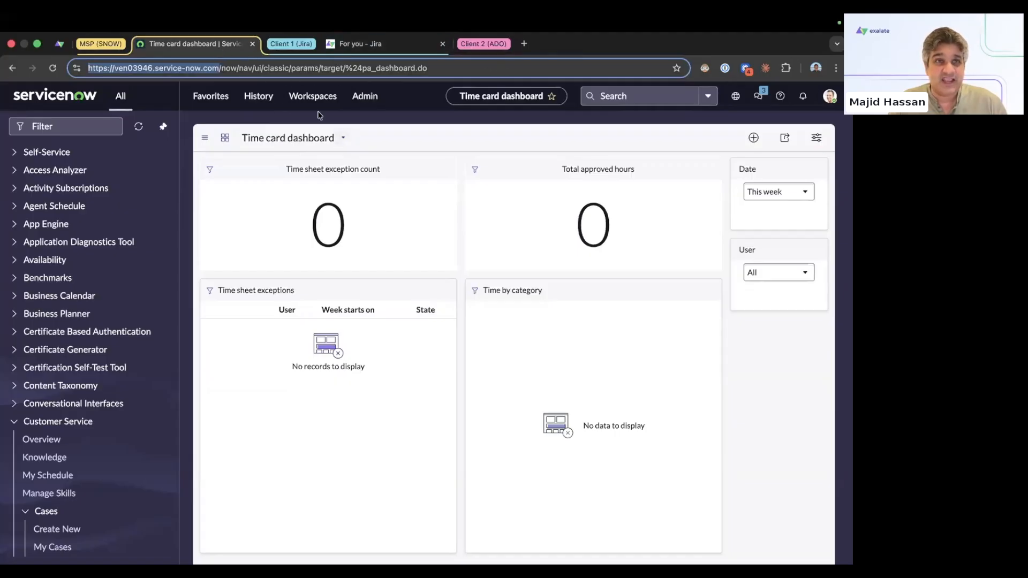
click(59, 46)
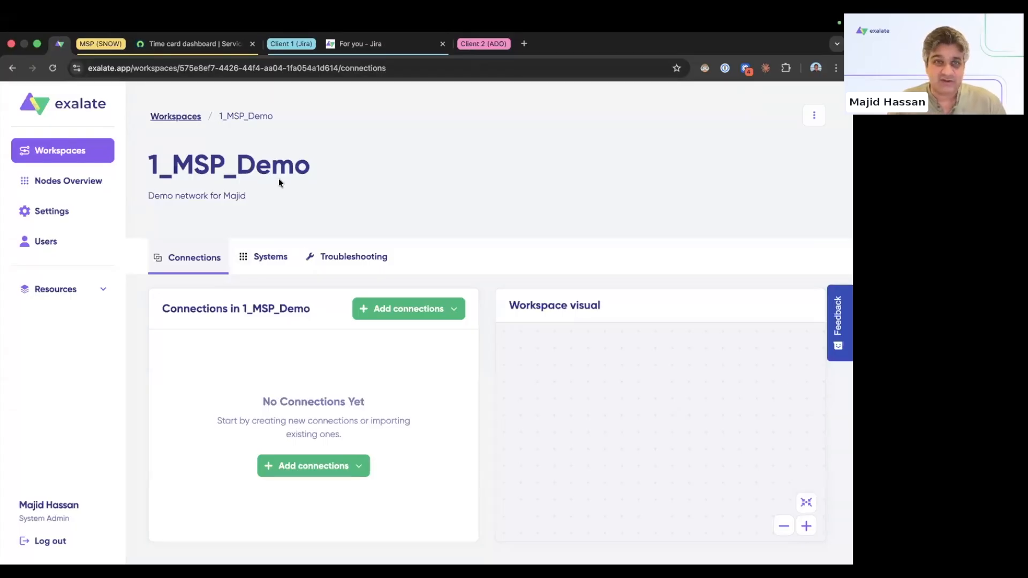
Step: Start a new connection with System A named Snow and the pasted ServiceNow instance URL
click(413, 317)
click(382, 339)
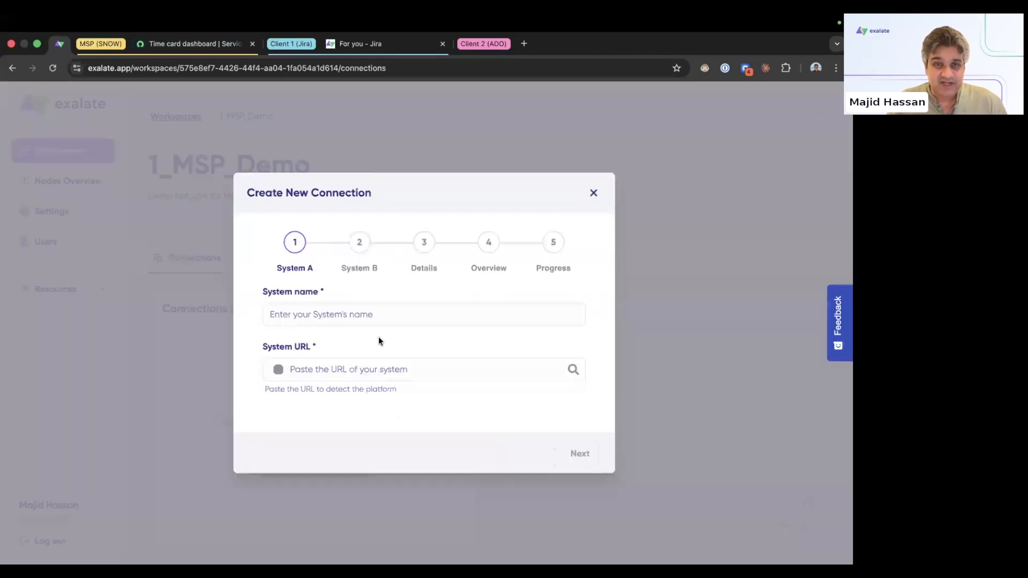
click(328, 319)
text(Snow)
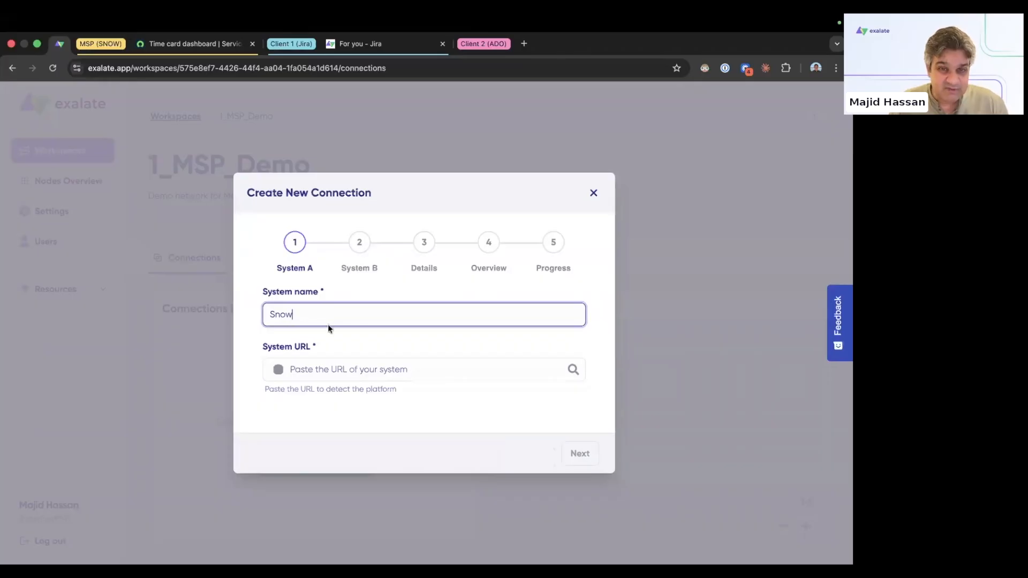
click(329, 368)
text(https://ven03946.service-now.com/)
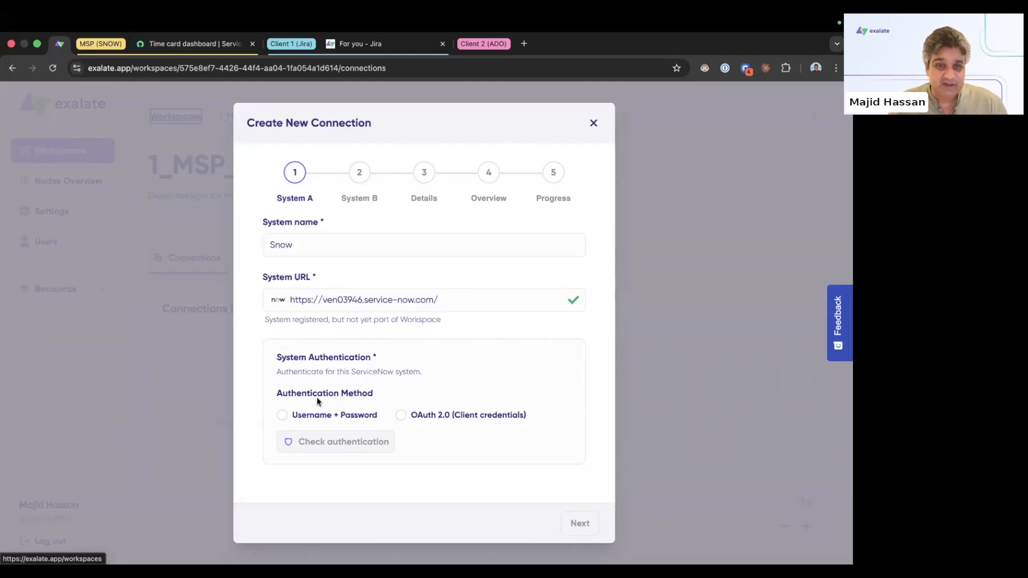
Step: Authenticate ServiceNow by username and password as admin, verify the credentials, and continue
click(285, 417)
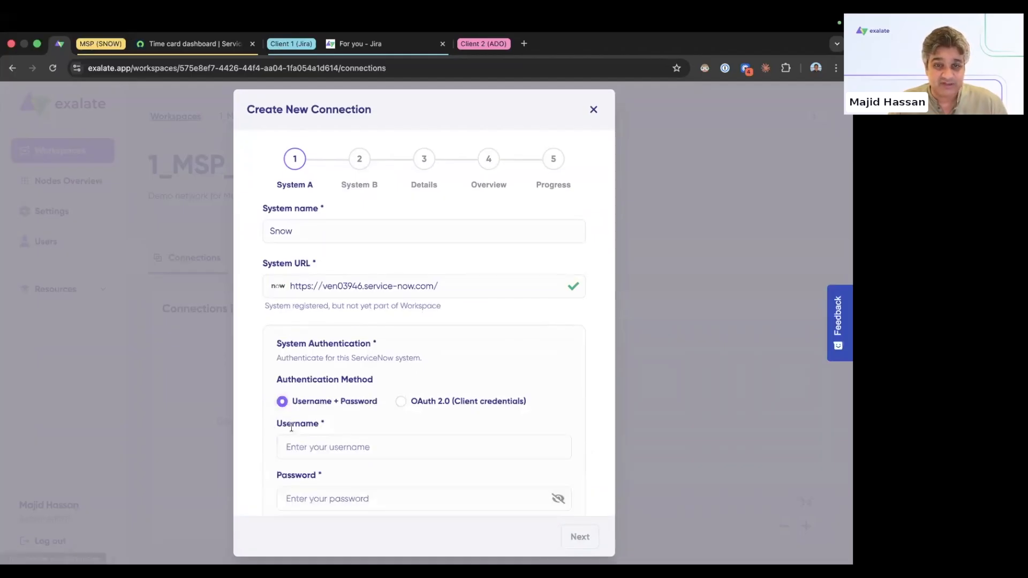
click(308, 446)
text(admin)
key(Tab)
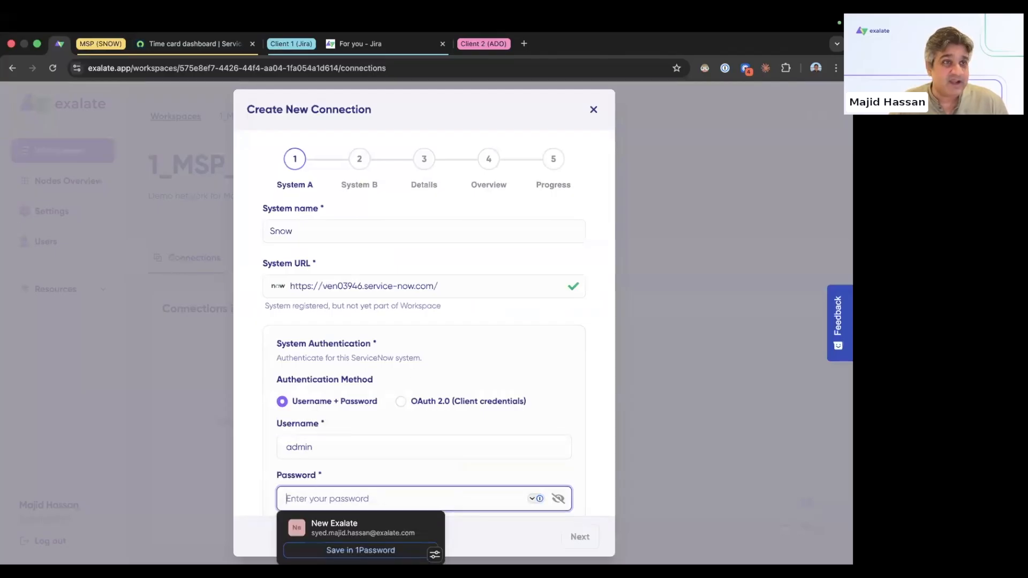
key(super+Tab)
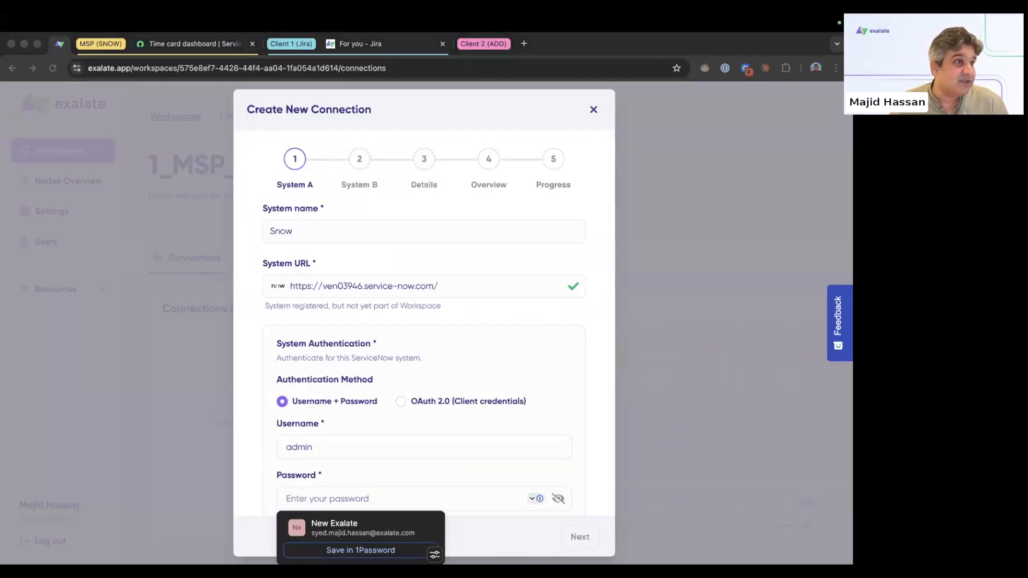
click(313, 495)
key(super+v)
scroll(455, 479, down, 3)
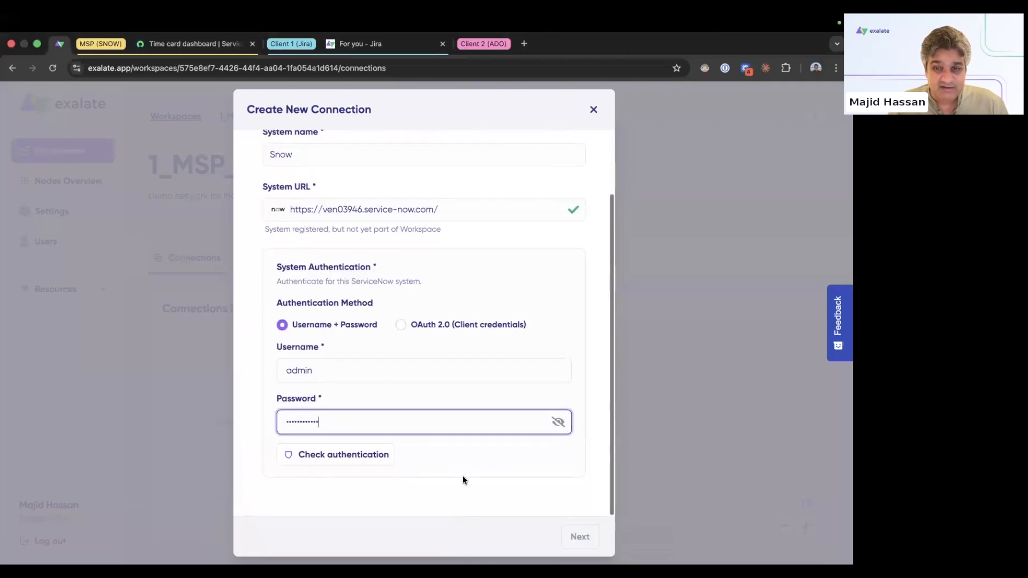
click(357, 461)
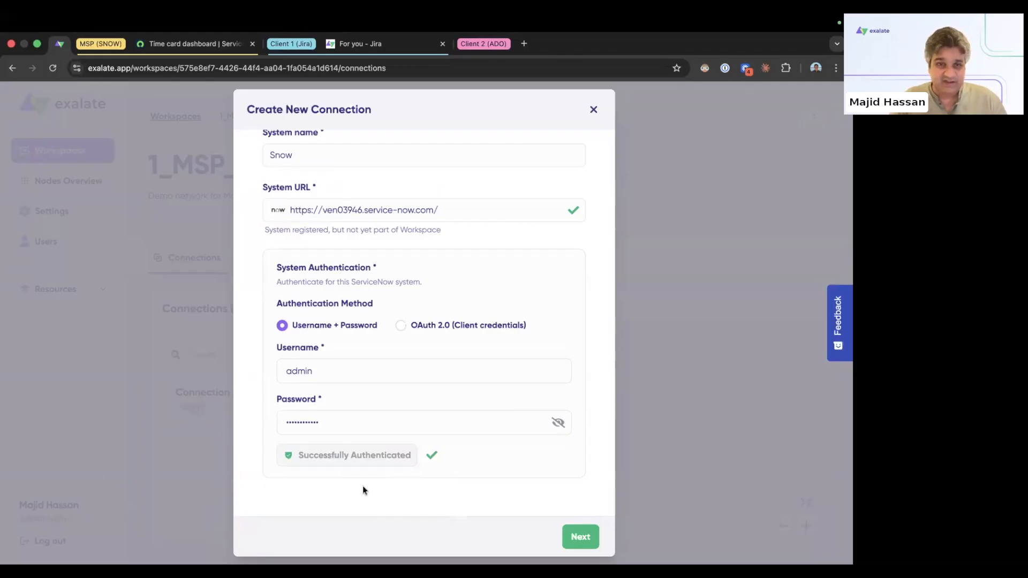
click(570, 536)
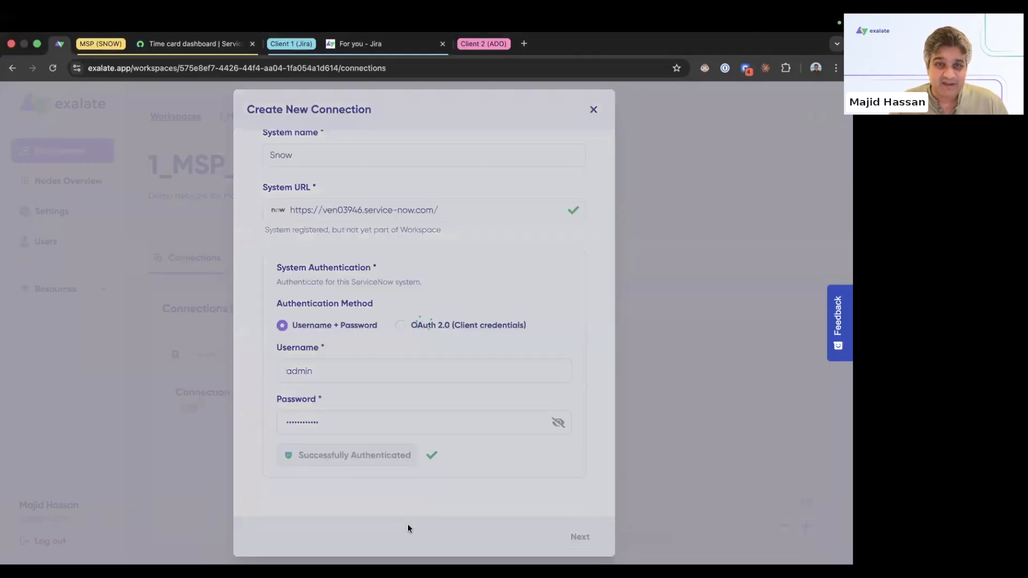
Step: Name System B 'Jira' and paste the copied Jira Cloud site URL
click(321, 316)
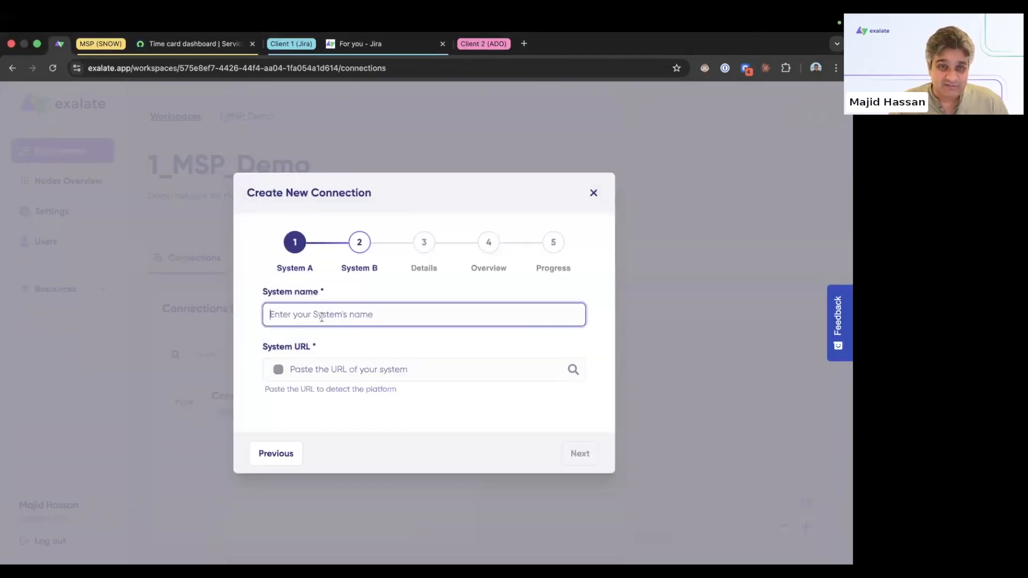
text(Jira)
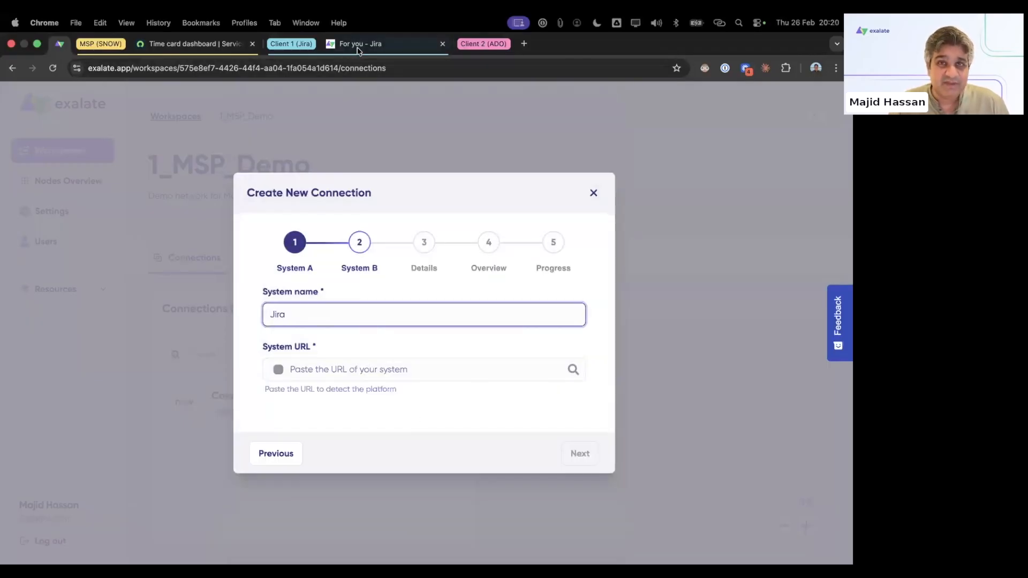
click(364, 44)
click(179, 68)
click(59, 44)
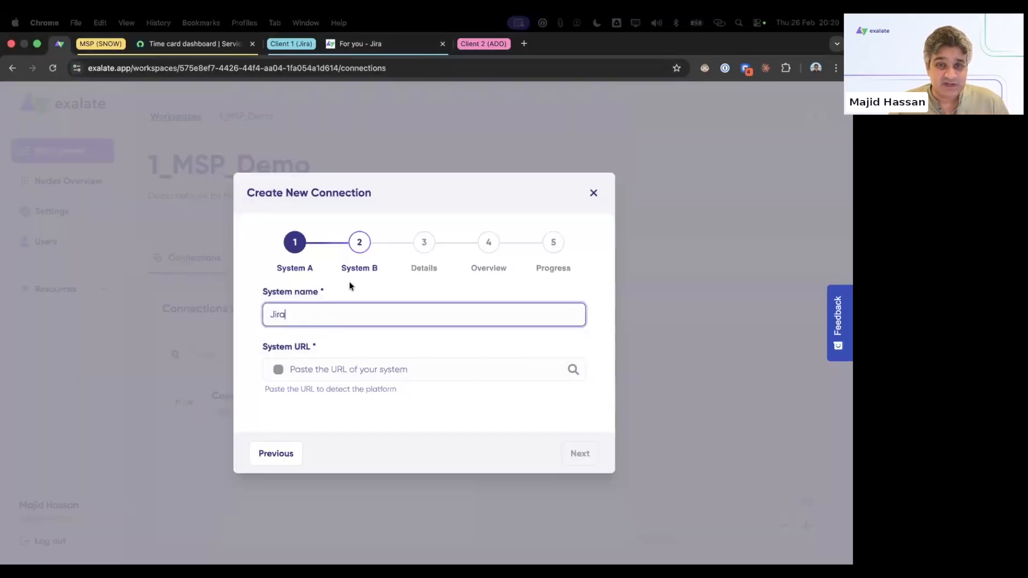
click(350, 372)
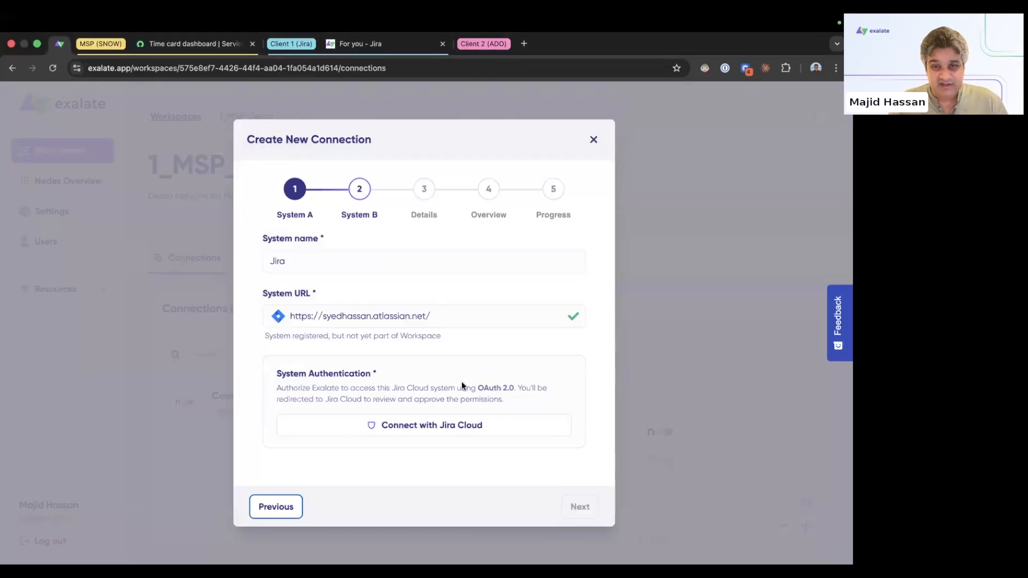
Step: Connect with Jira Cloud, choosing the Jira site on the Atlassian consent page and accepting access
click(434, 428)
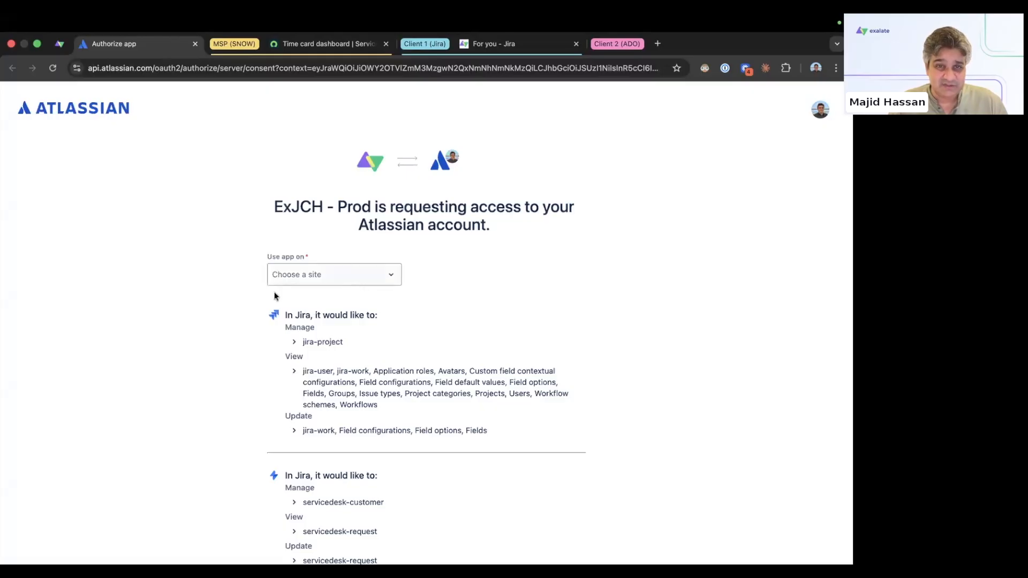
click(332, 277)
text(sy)
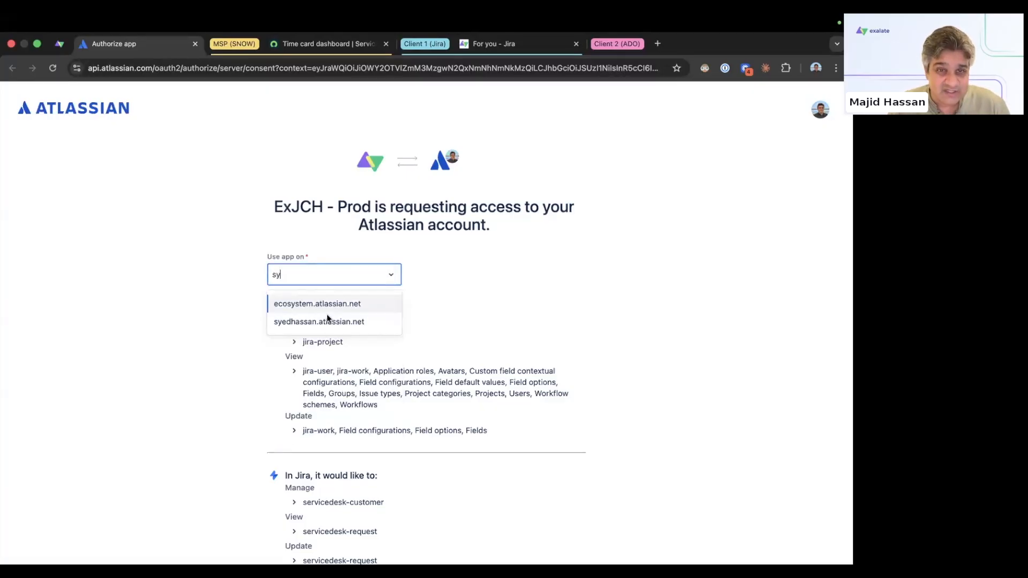
click(323, 321)
scroll(423, 428, down, 5)
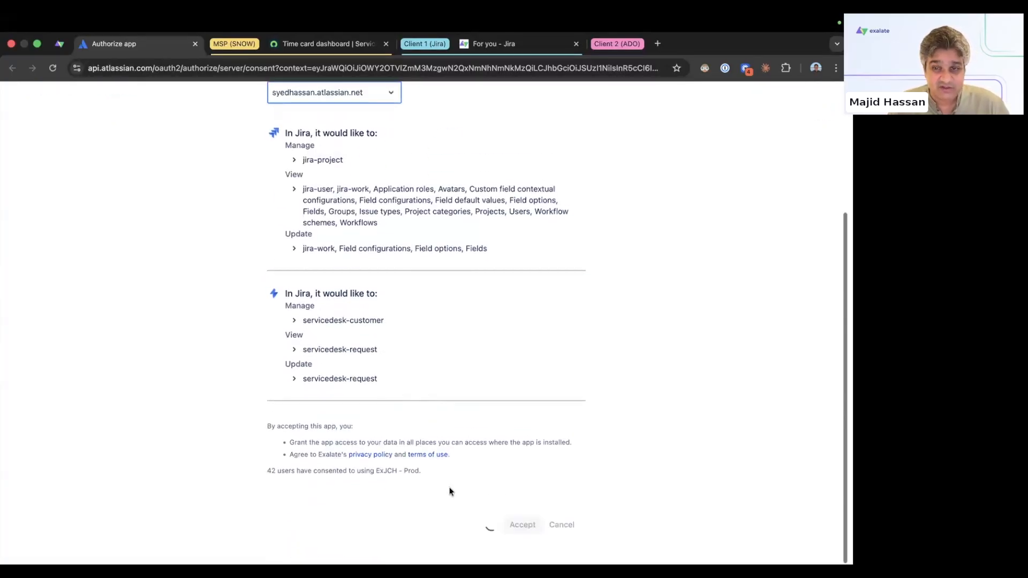
click(519, 528)
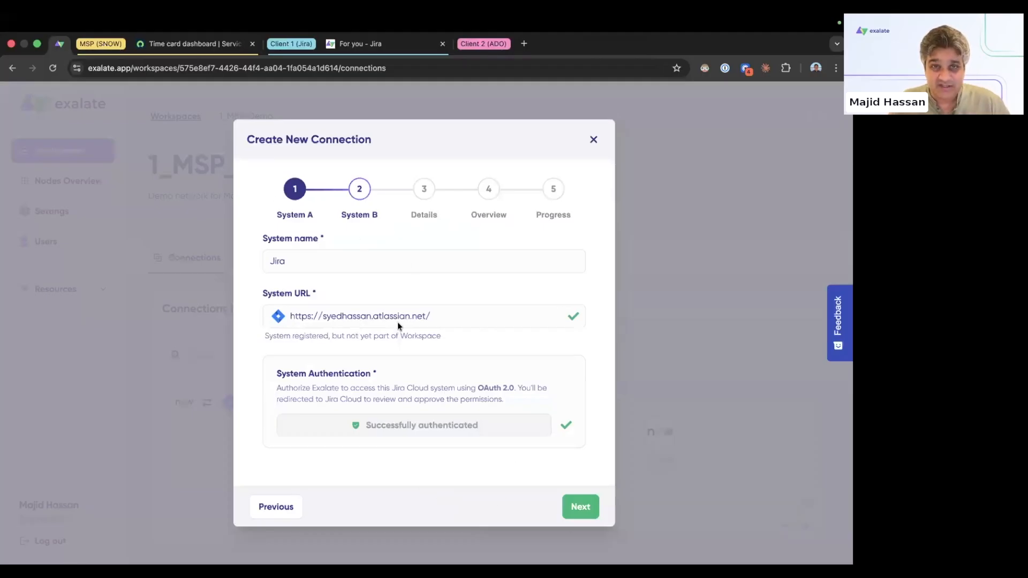
Step: Name the connection 'Snow to Jira_WEBINAR', fixing the typo, review it, and create it
click(574, 506)
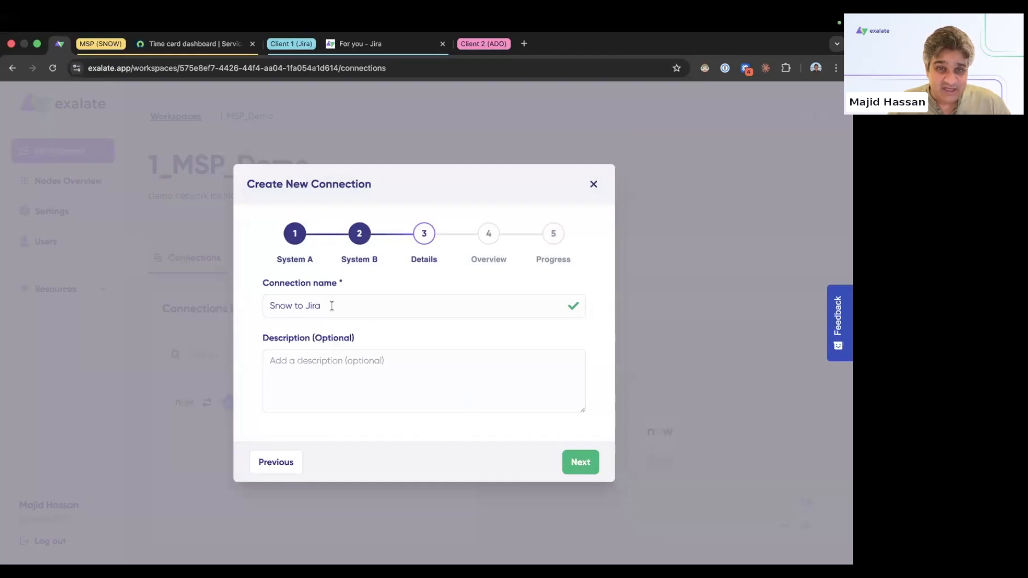
click(332, 305)
text(_WEBIANR)
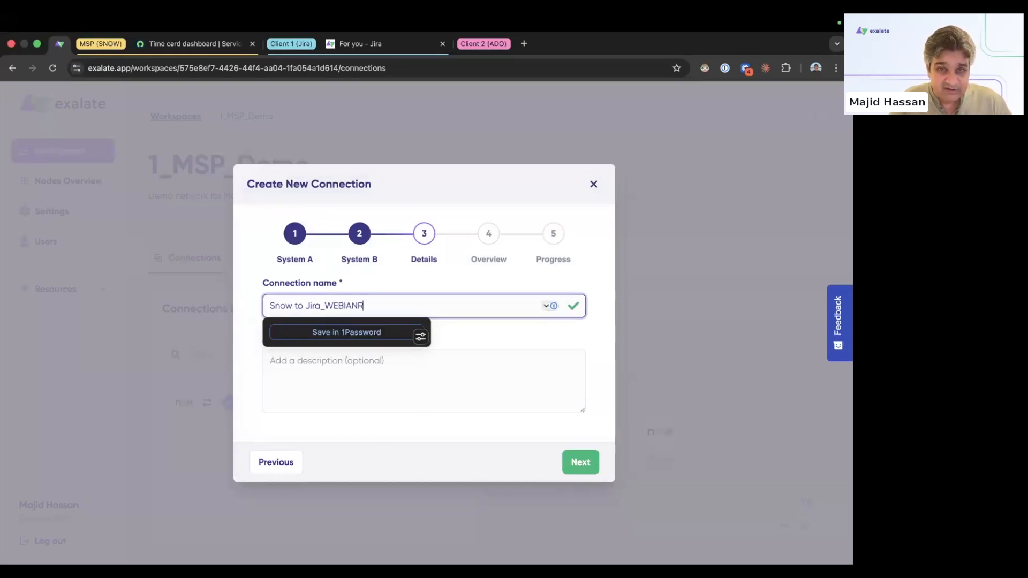
click(353, 306)
key(BackSpace)
text(A)
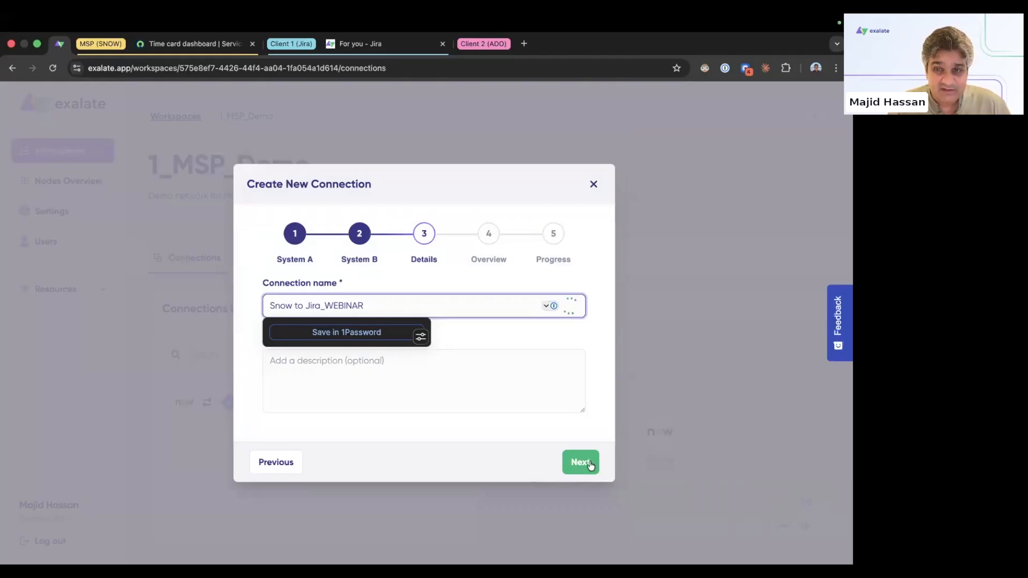
click(588, 464)
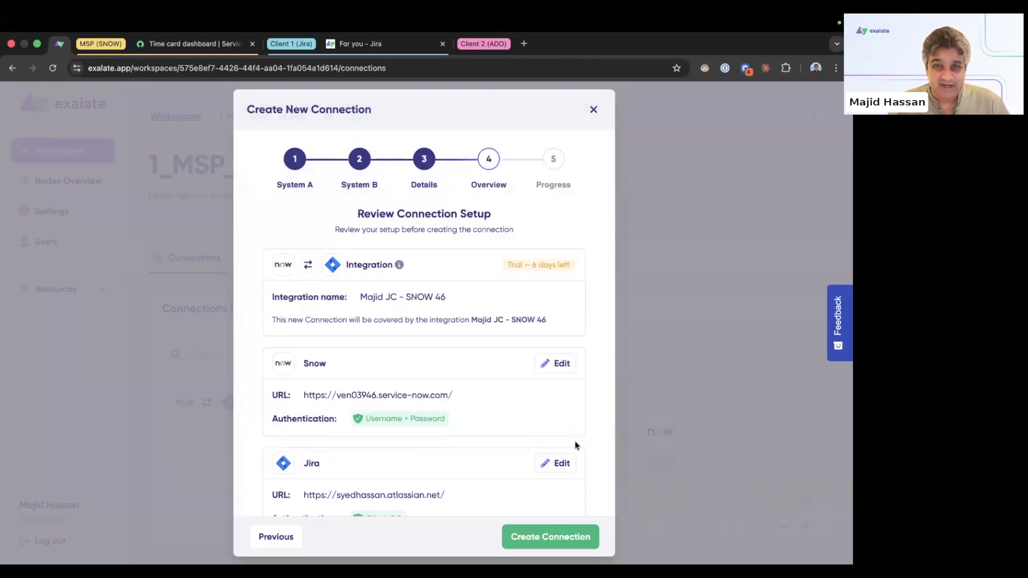
click(555, 535)
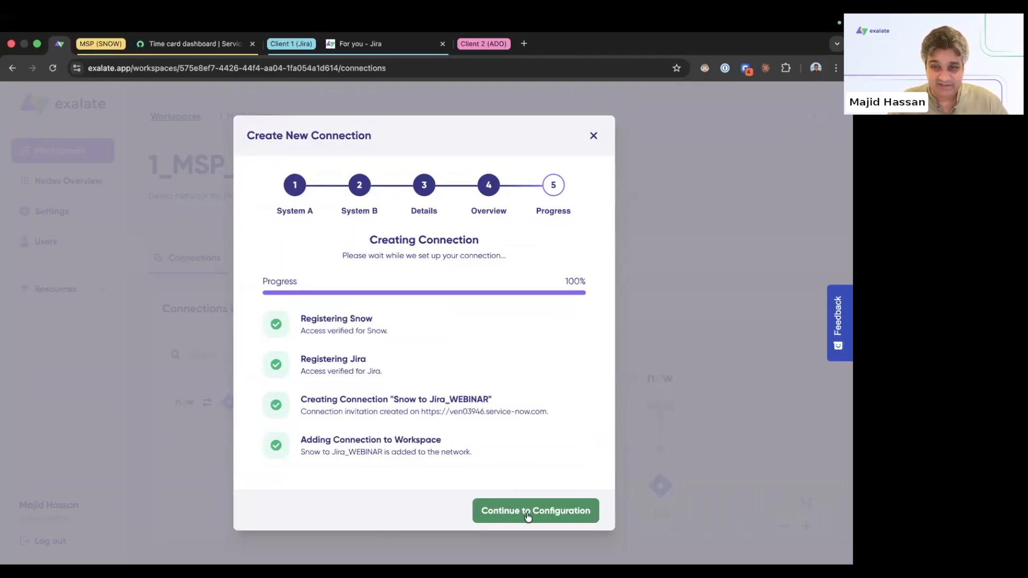
click(554, 510)
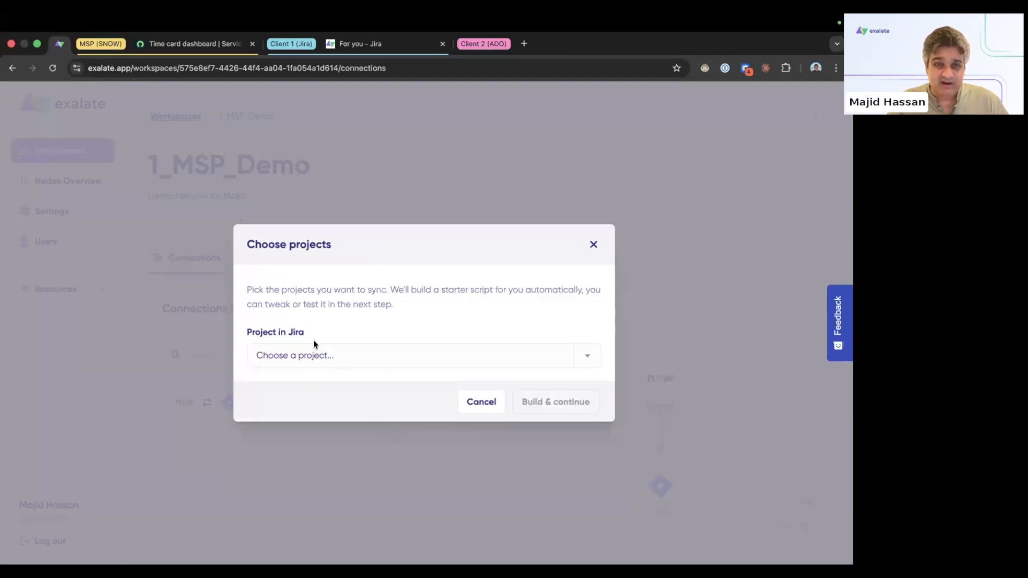
Step: Select the Company Managed (CM) Jira project, build the starter configuration, and publish with quick sync
drag(312, 332, 244, 335)
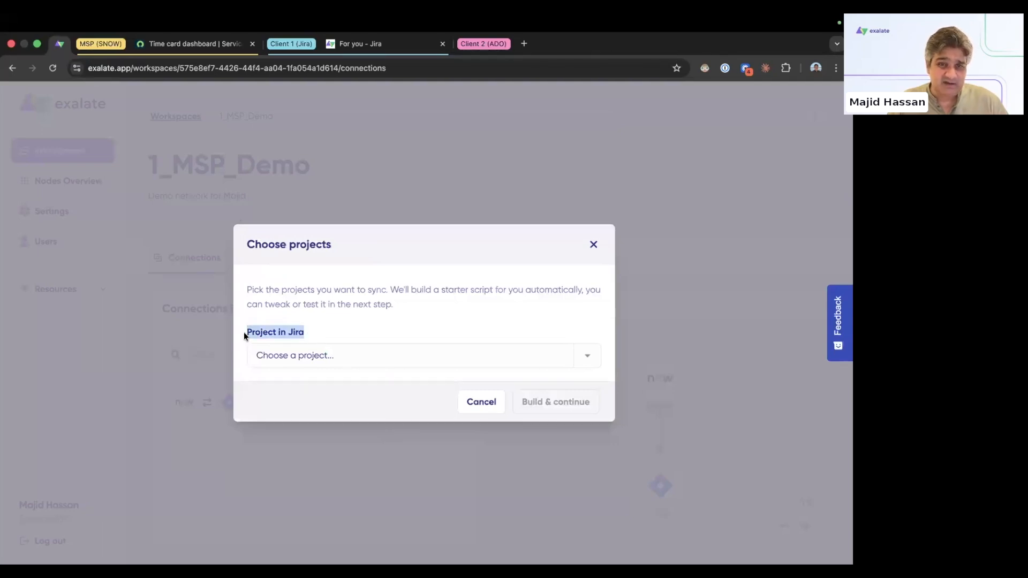
click(340, 363)
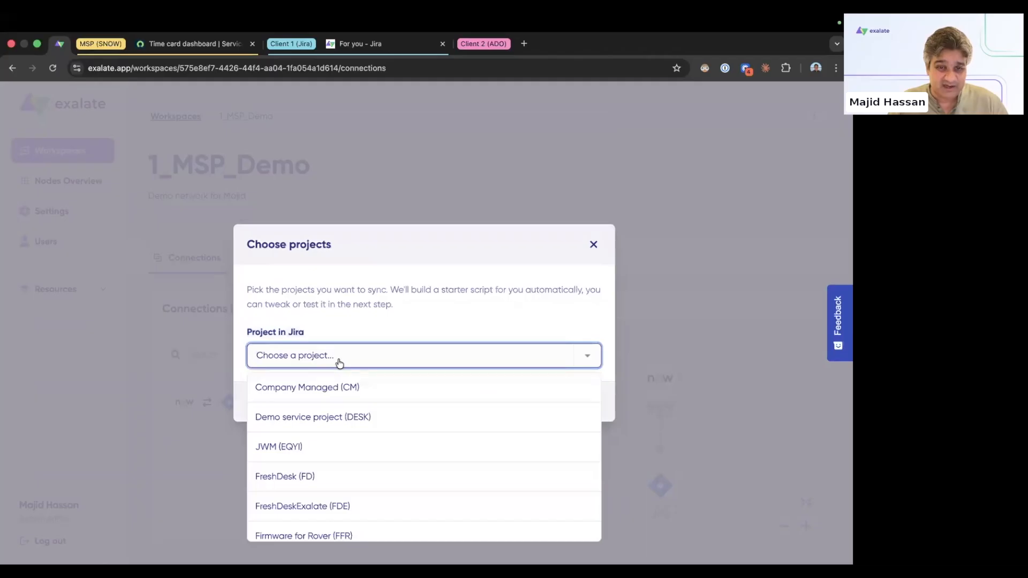
click(338, 382)
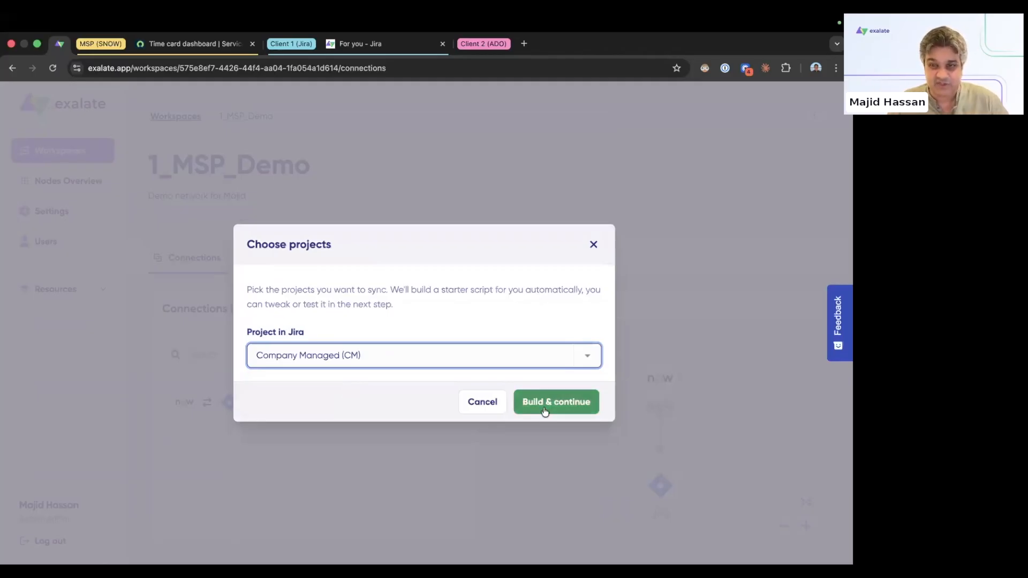
click(544, 412)
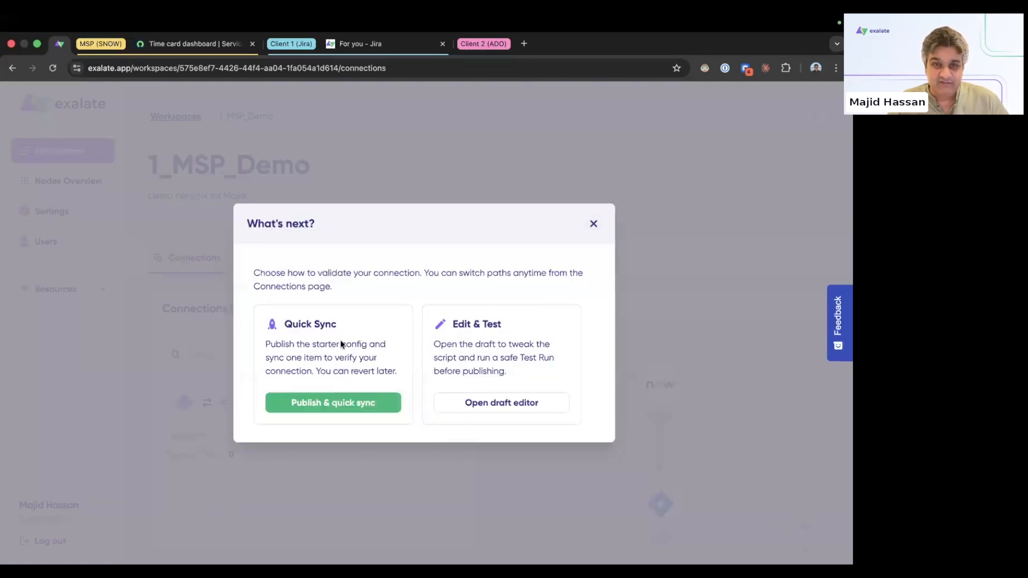
click(326, 404)
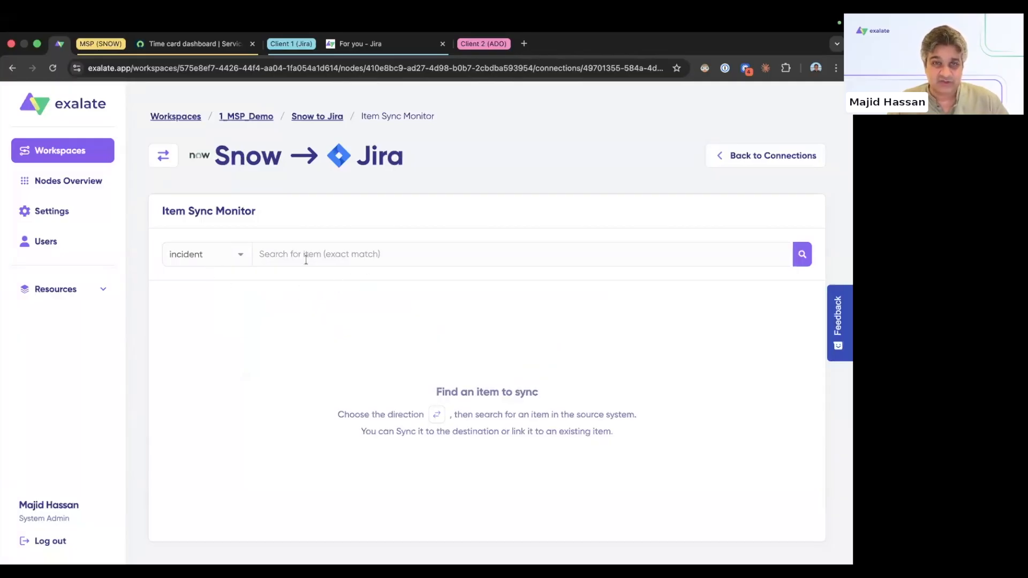
Step: Open the ServiceNow incident list and start a new incident with a caller selected
click(207, 45)
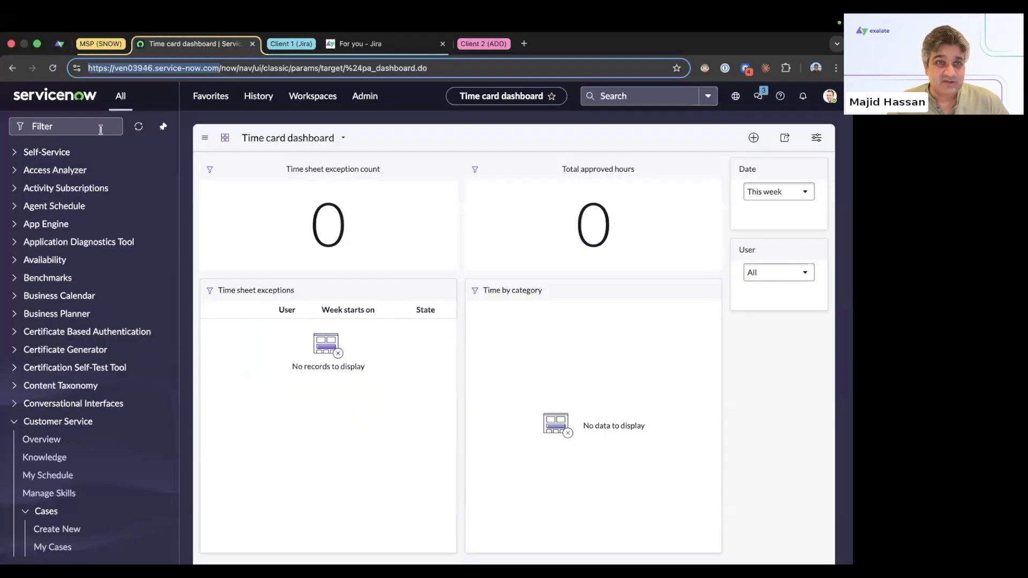
text(inciden)
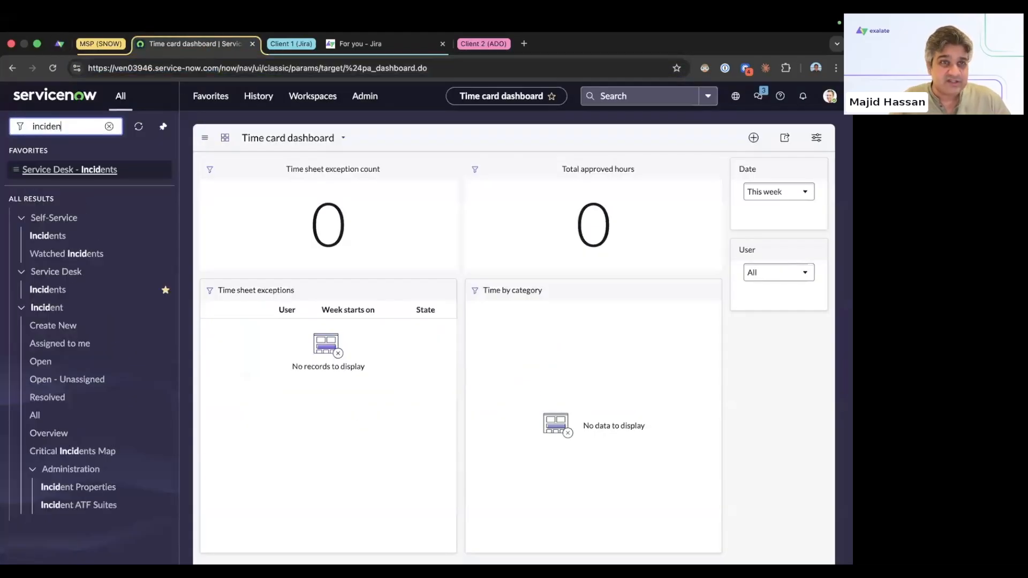
click(35, 415)
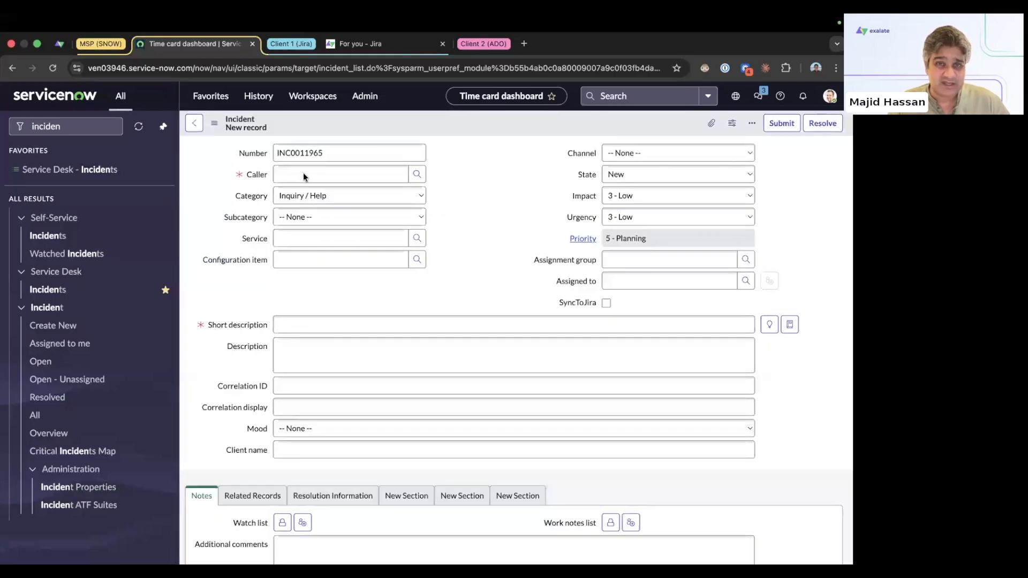
click(303, 175)
text(a)
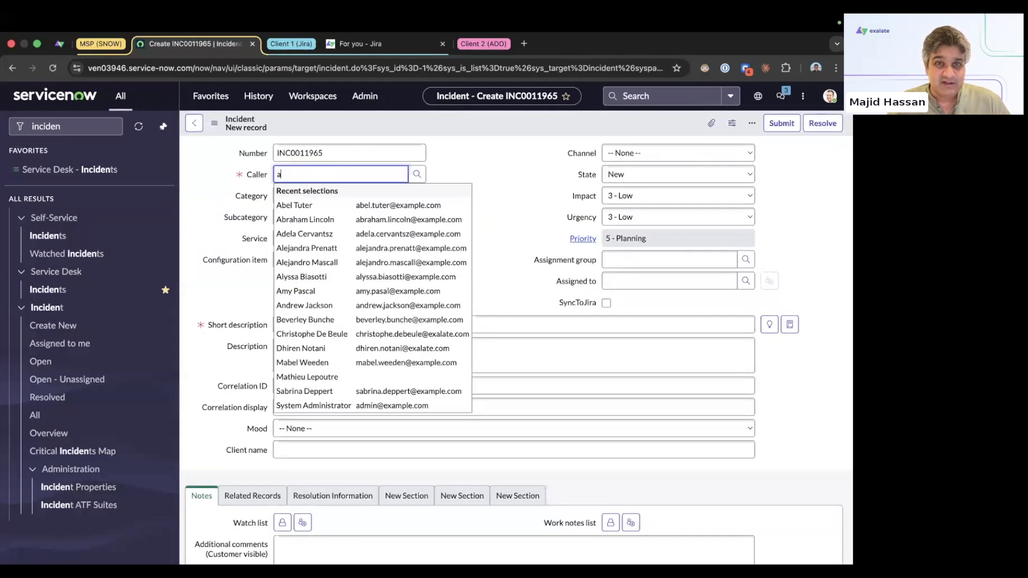
click(309, 212)
Step: Give the incident short description 'Test ticket' and description 'asd fasdf', then save it
click(320, 326)
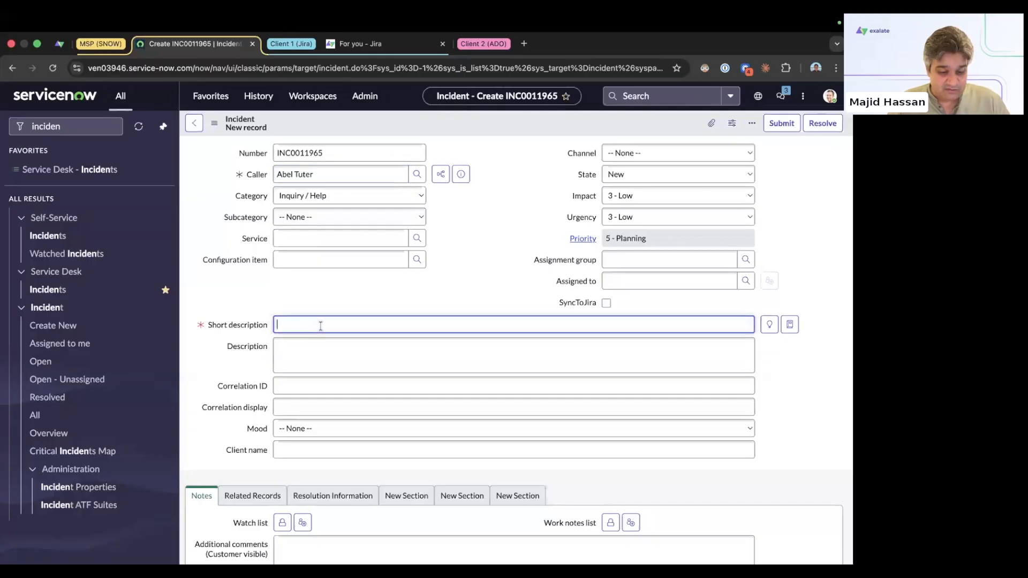
text(Test ticket)
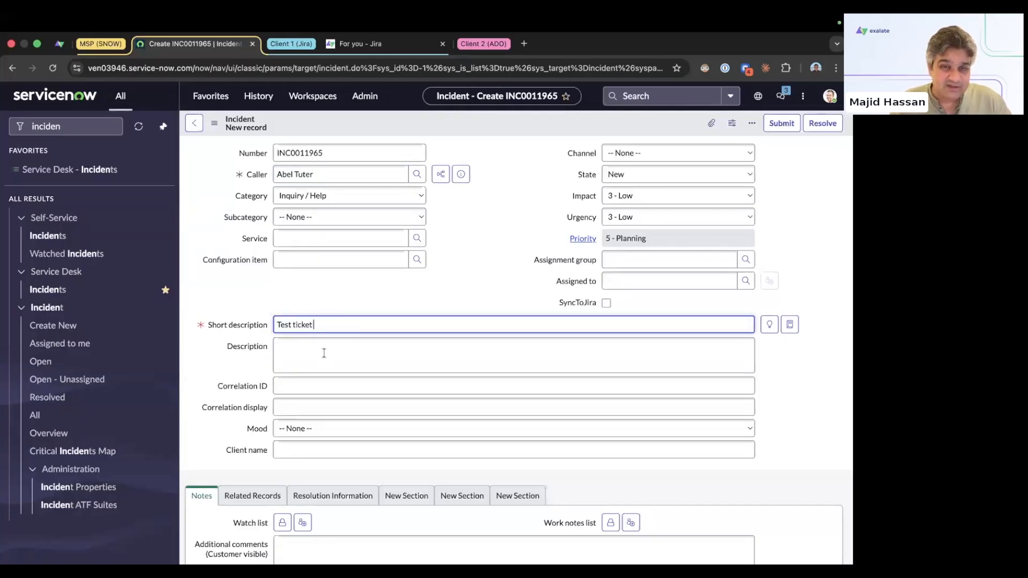
click(323, 353)
text(asd fasdf)
right_click(467, 121)
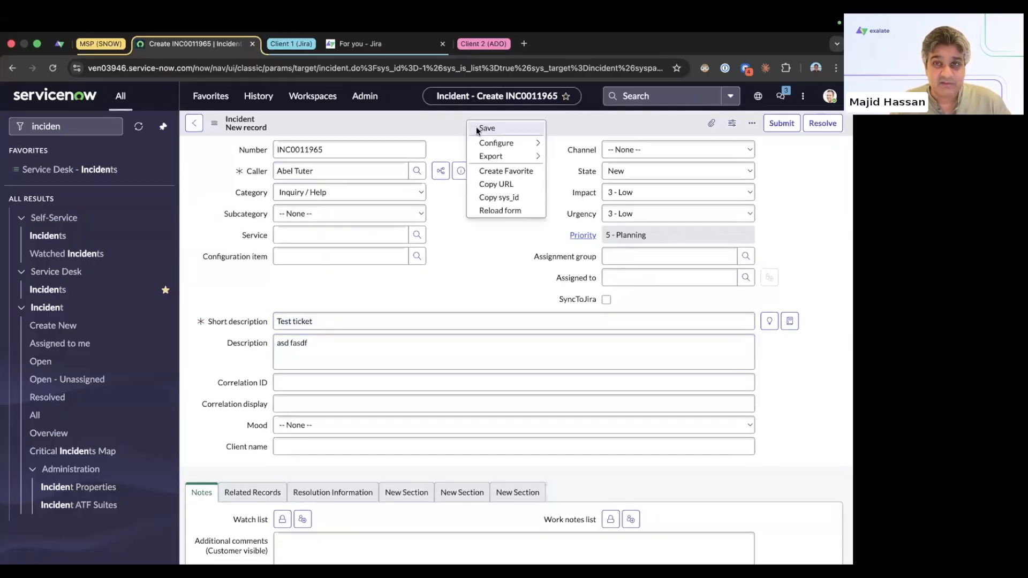
click(485, 129)
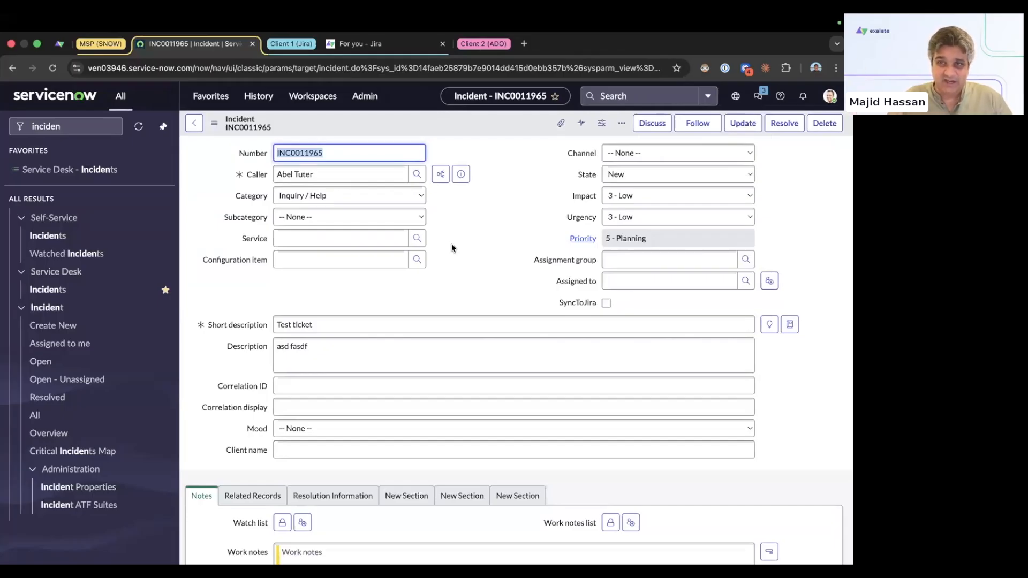
Step: Copy incident number INC0011965 and paste it into Exalate's Item Sync Monitor search
right_click(315, 154)
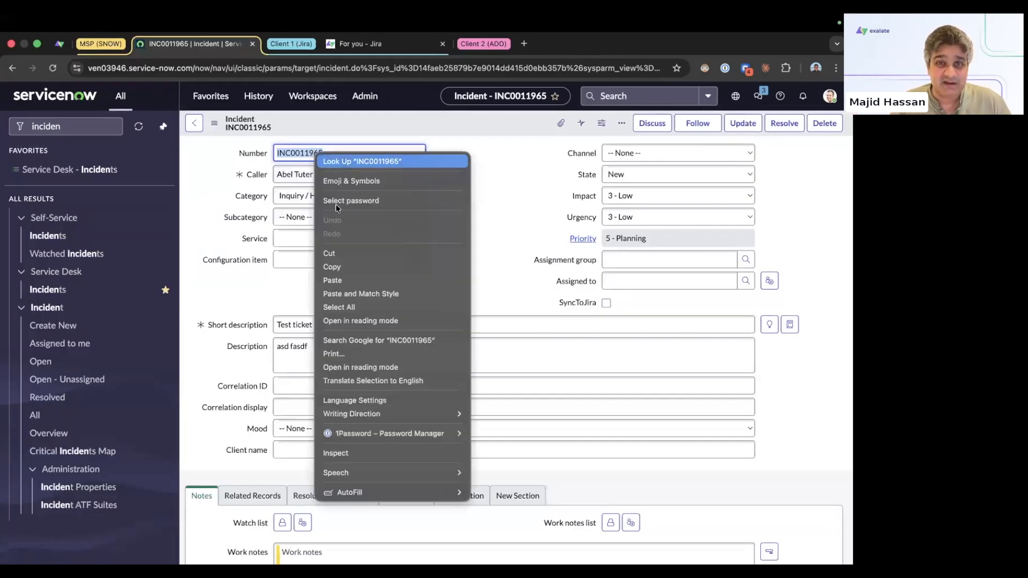
click(347, 267)
click(59, 44)
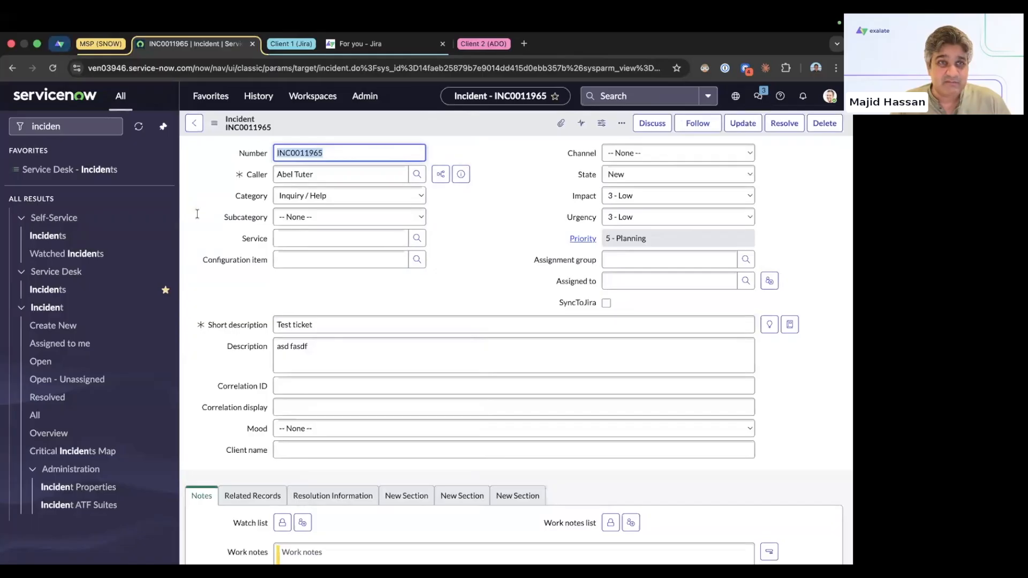
click(311, 257)
key(ctrl+v)
Step: Find INC0011965, sync it to Jira now, and open the resulting issue CM-4945
click(801, 254)
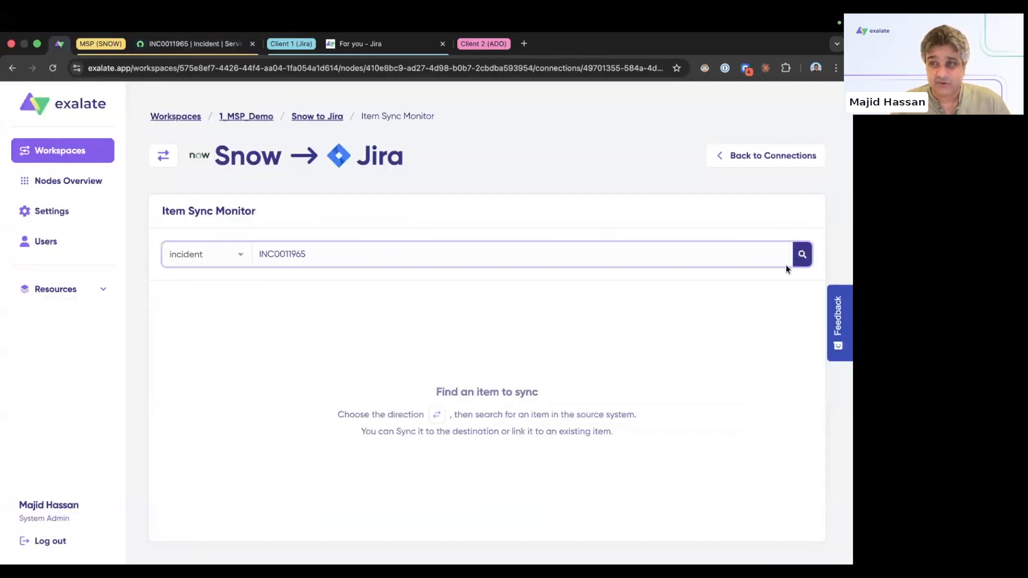
click(495, 336)
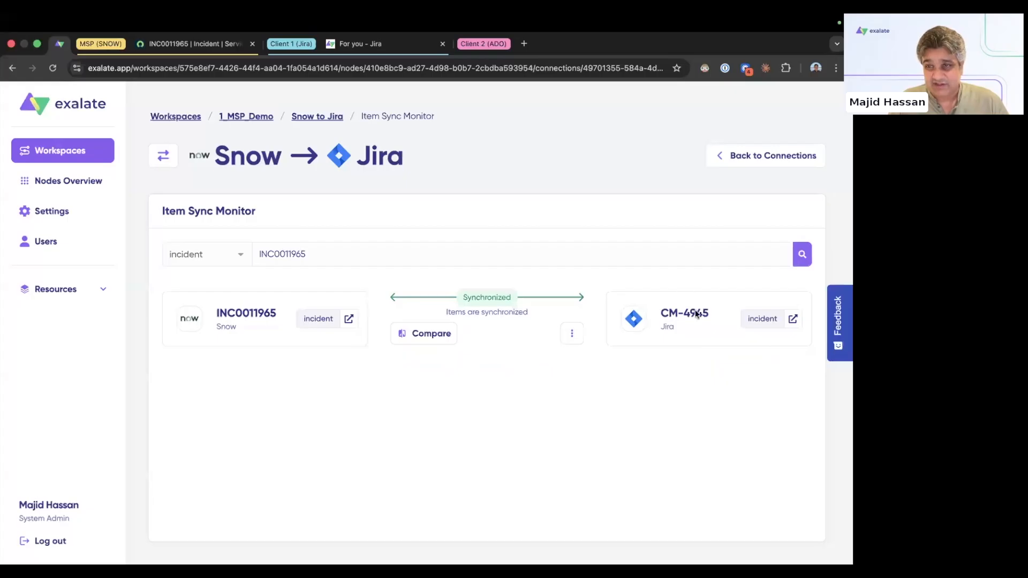
click(794, 320)
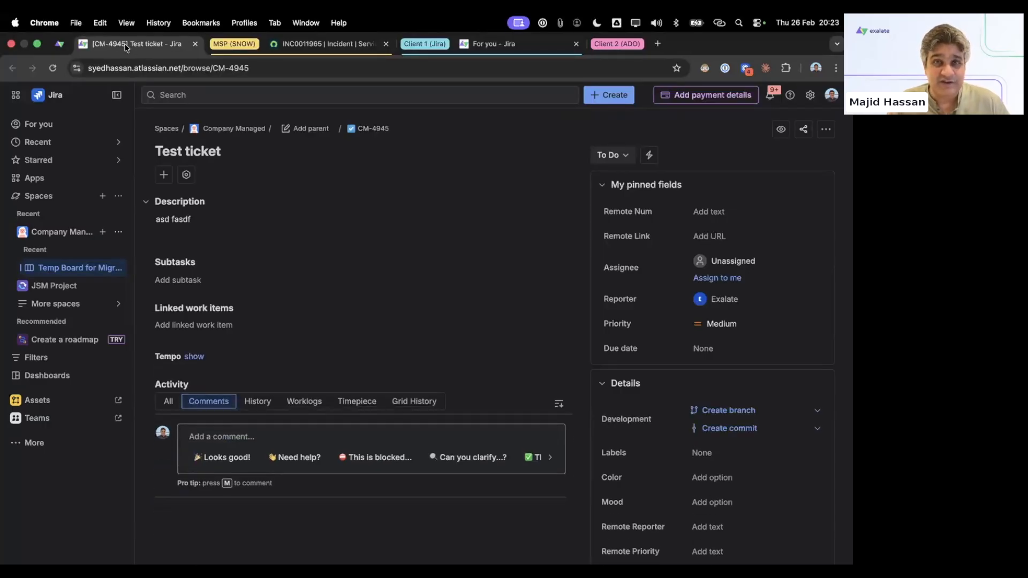
Step: Rearrange the browser tabs and post the comment 'How is it going?' on CM-4945
drag(126, 47, 385, 45)
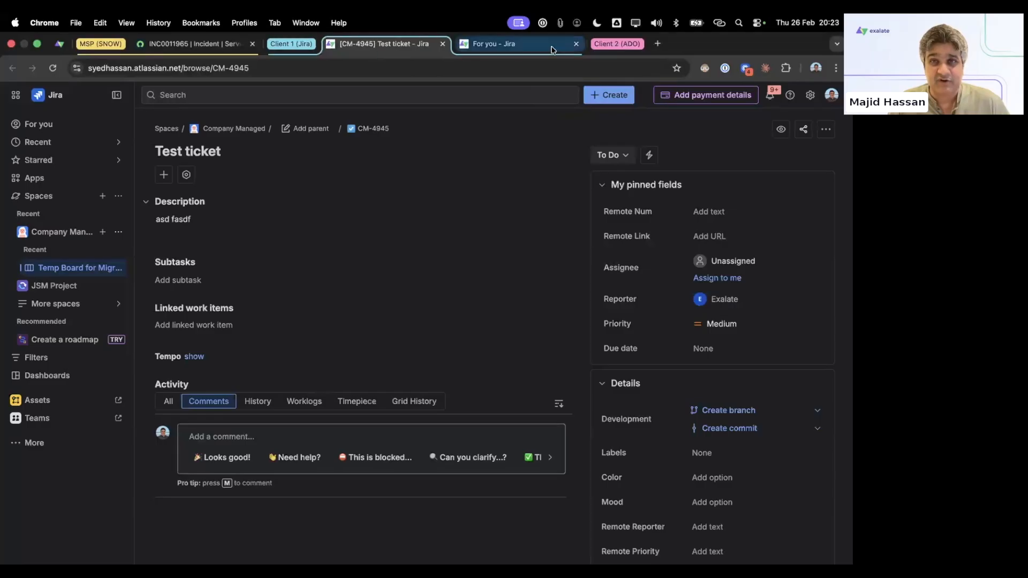
click(576, 44)
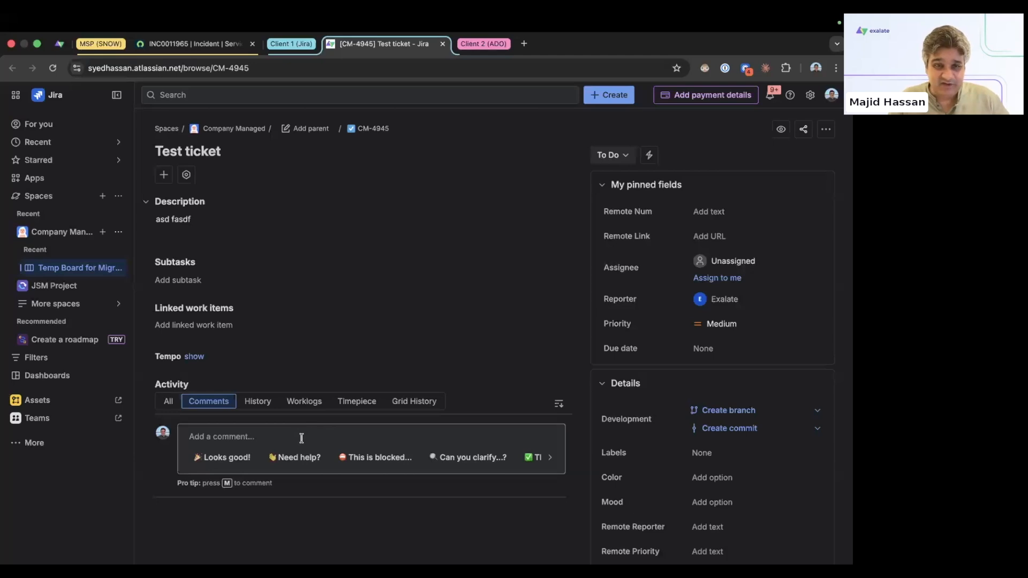
click(316, 430)
text(How)
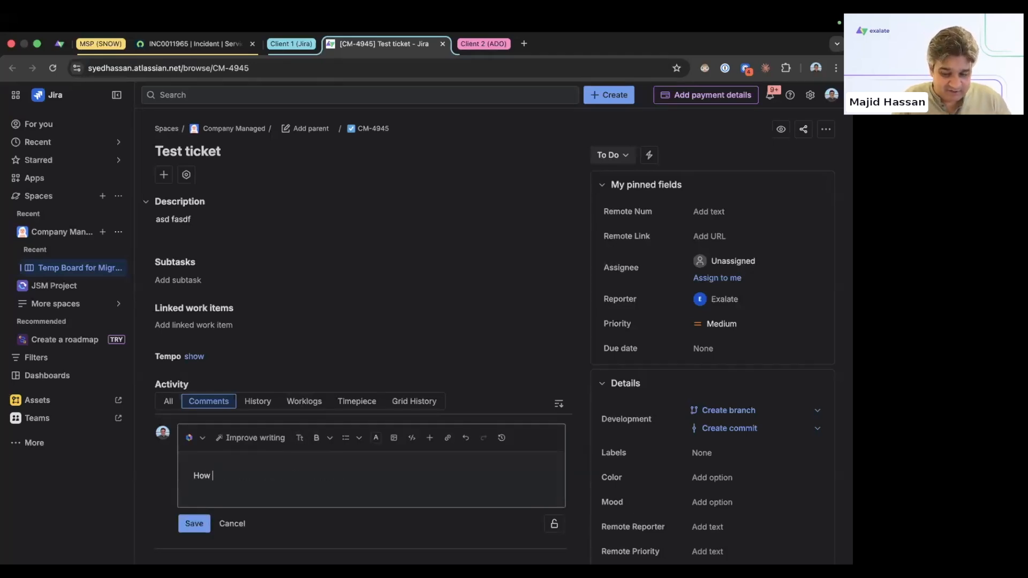
text( is it going?)
click(193, 523)
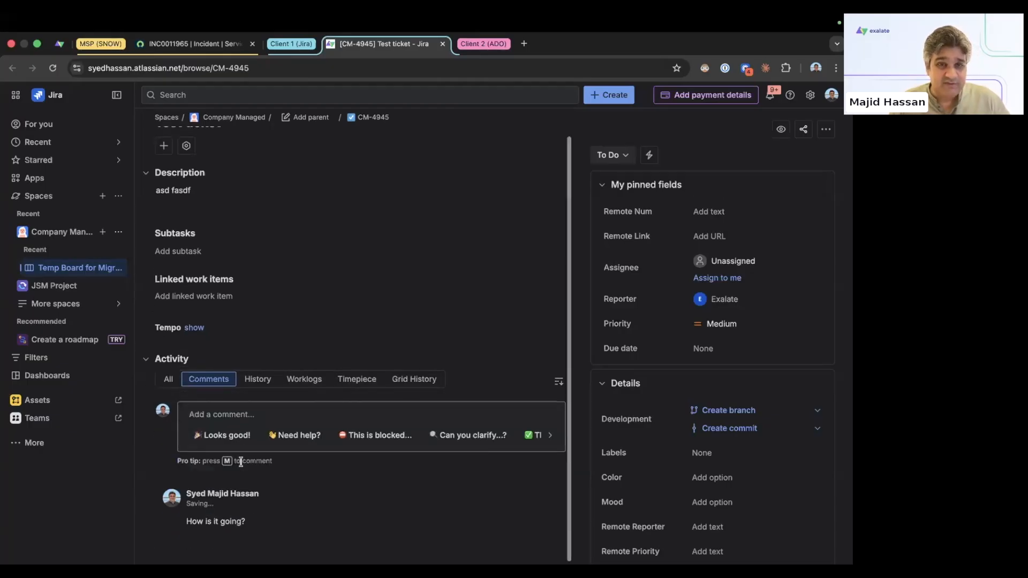
Step: Replace the issue description with 'A proper description here' and return to the ServiceNow incident
click(205, 204)
key(ctrl+a)
text(A proper description here)
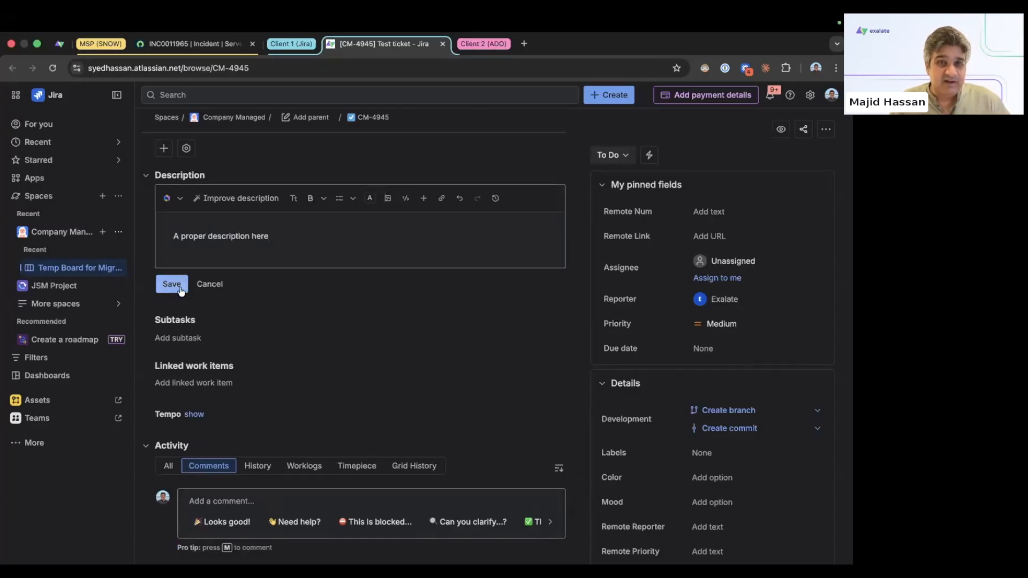
click(171, 284)
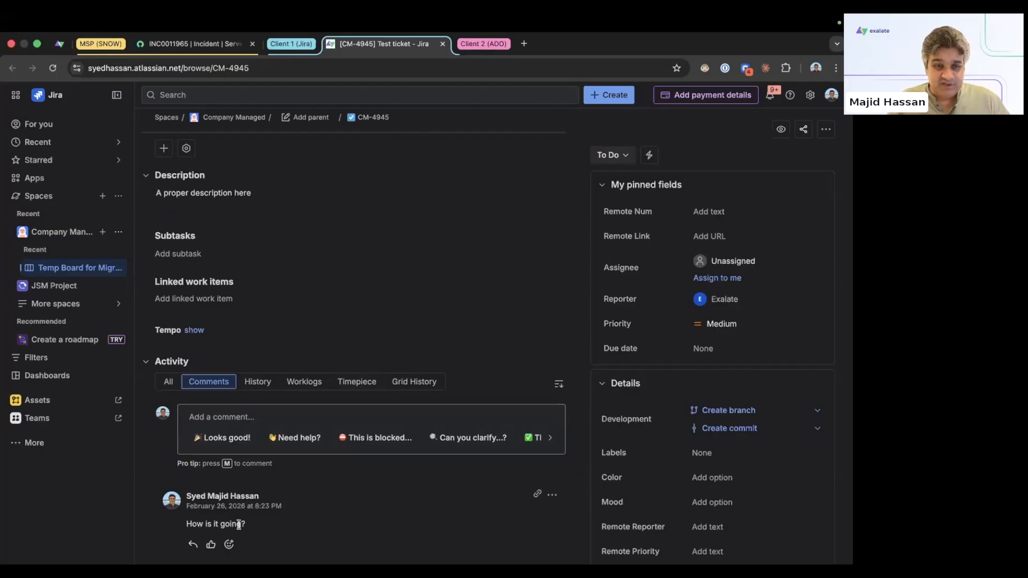
scroll(251, 230, up, 1)
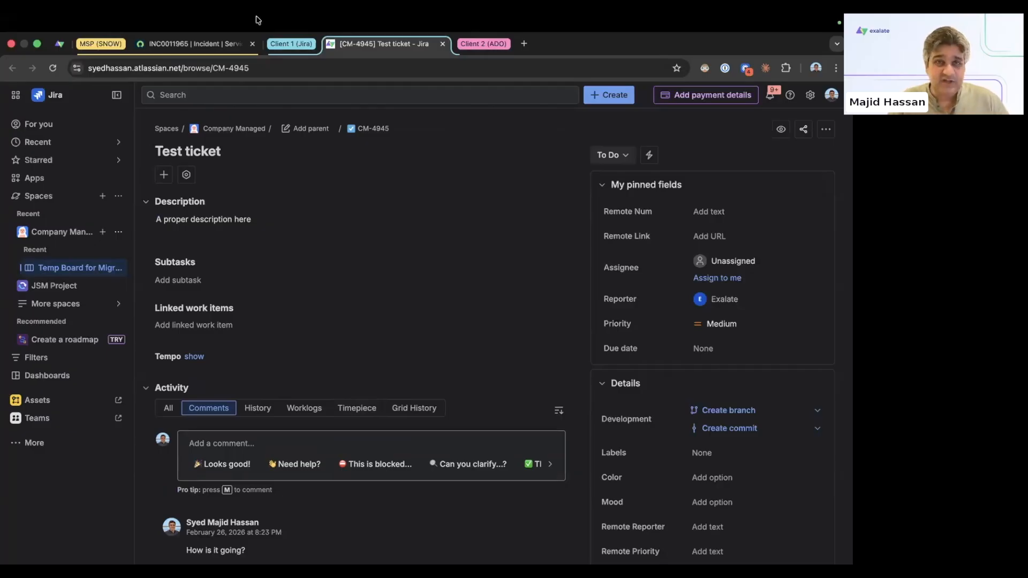
click(187, 44)
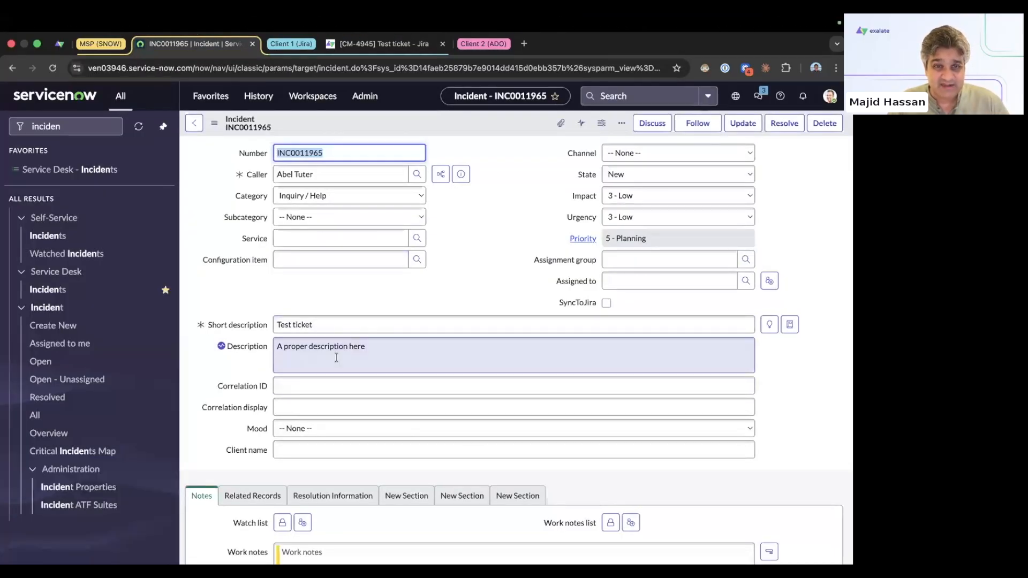
Step: Post work note 'Internal 1' and additional comment 'uhlic one' on INC0011965
scroll(229, 411, down, 4)
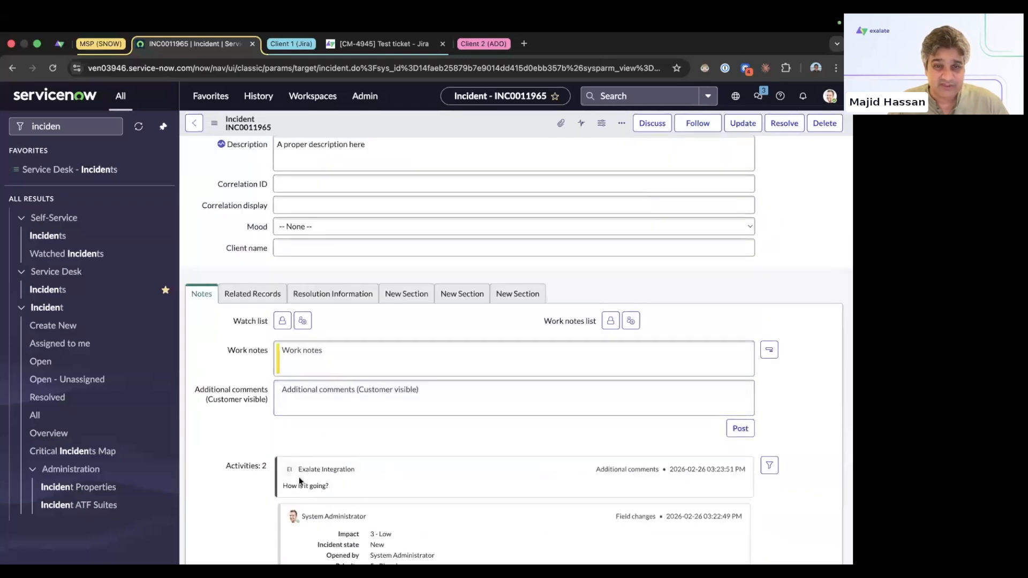
click(336, 361)
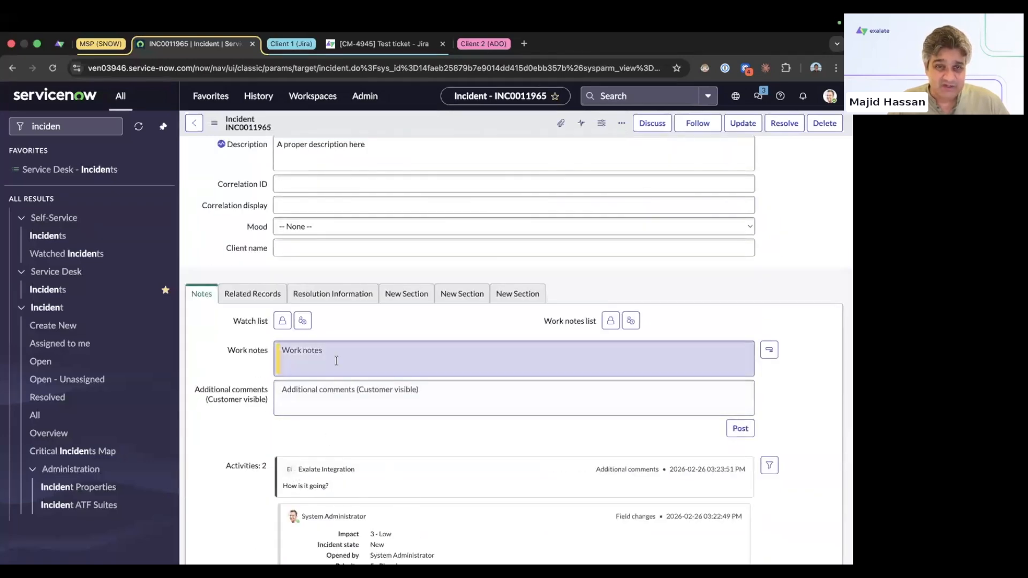
text(Internal 1)
click(739, 428)
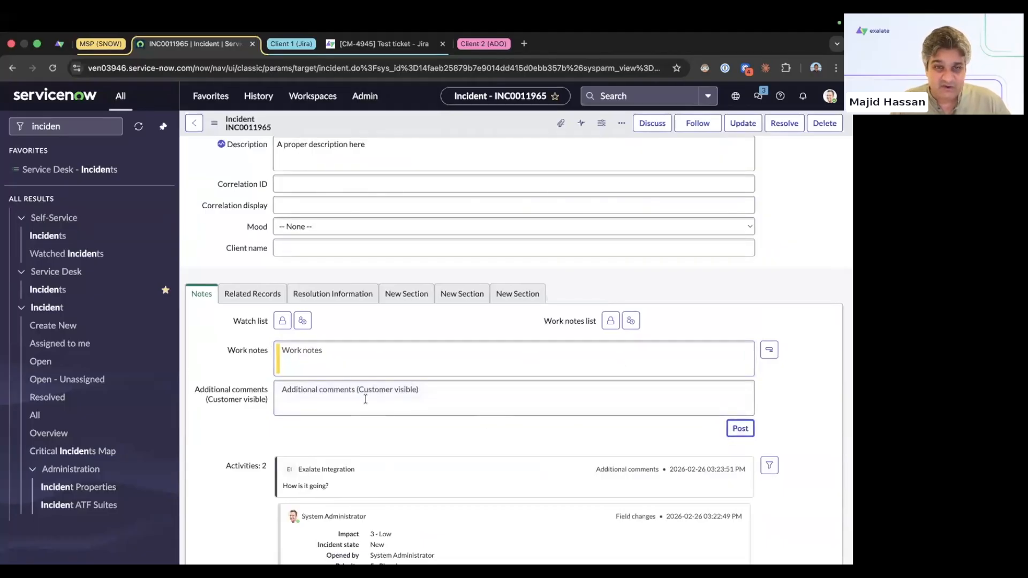
click(297, 402)
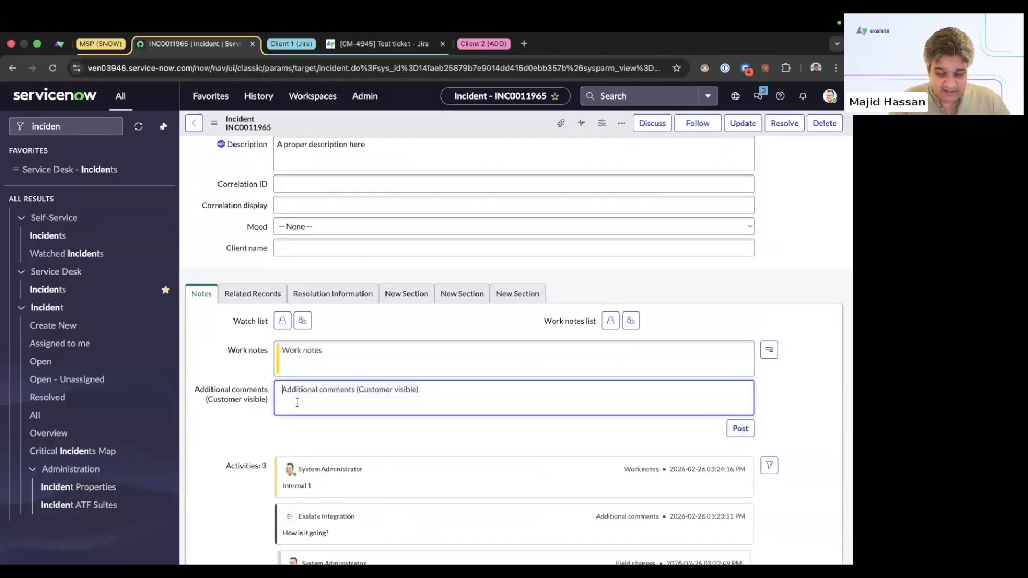
text(uhlic one)
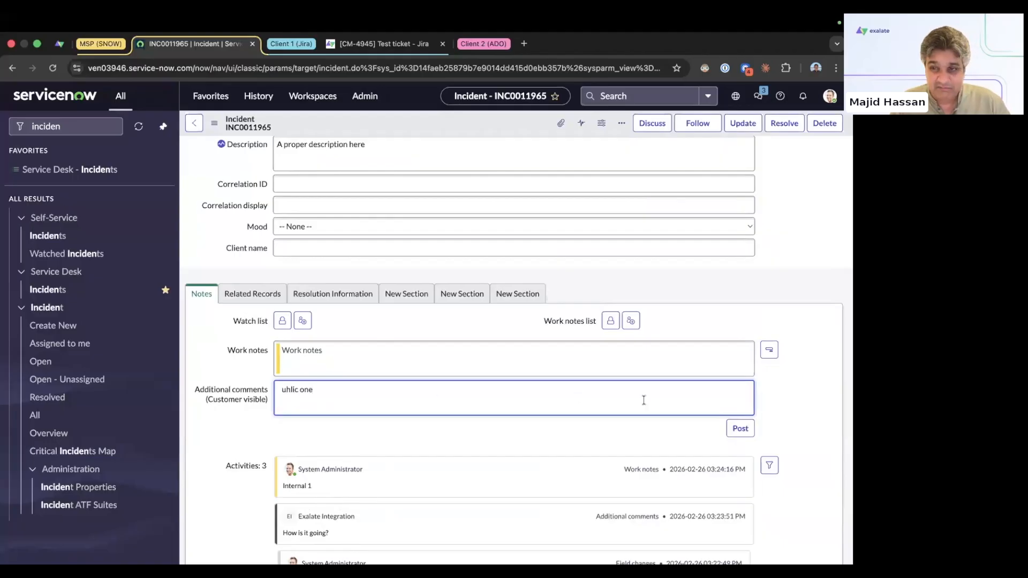
click(738, 435)
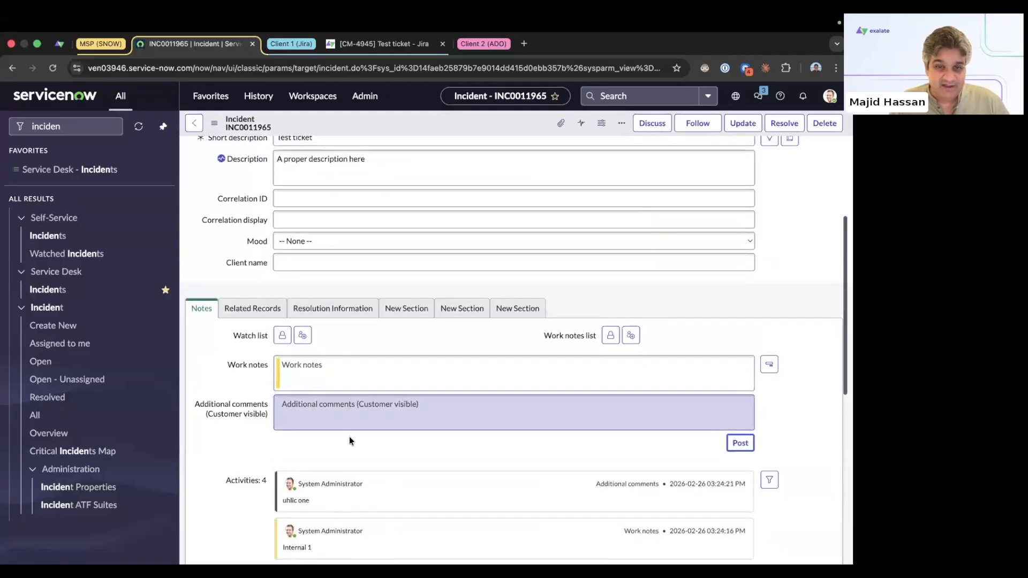
scroll(347, 436, down, 2)
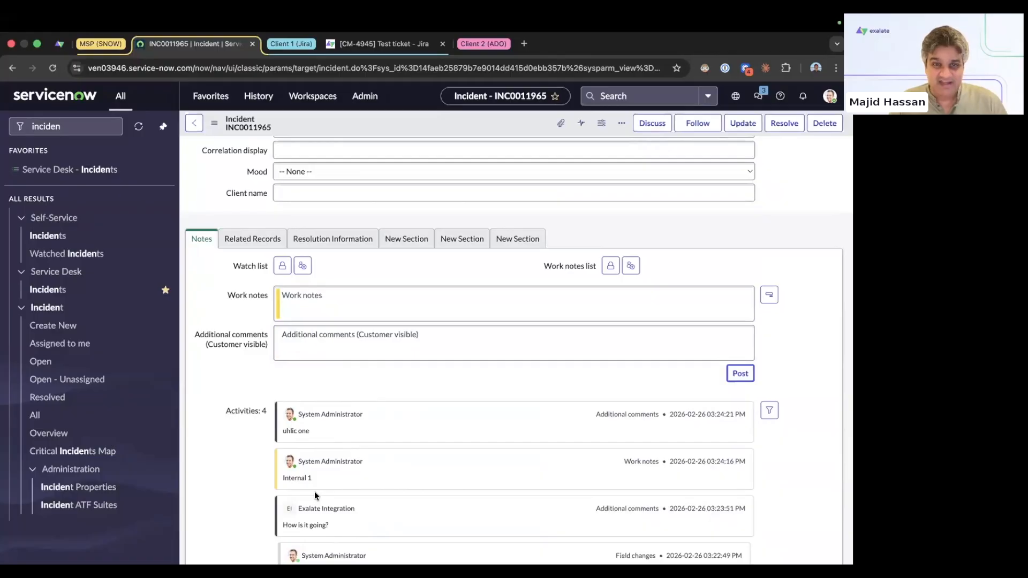
Step: Open CM-4945 in Jira and check its History and Comments sections
click(375, 44)
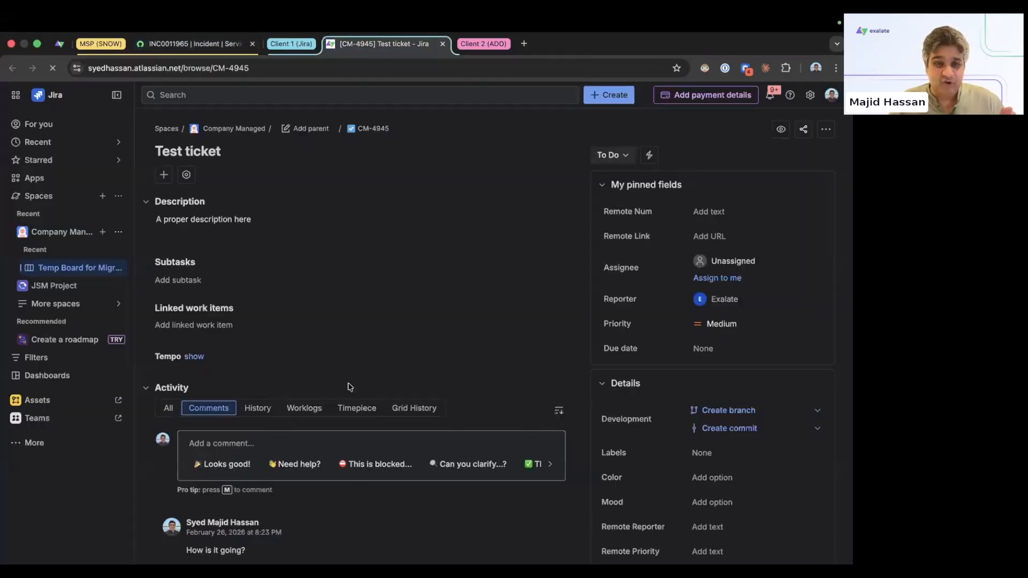
scroll(334, 355, down, 1)
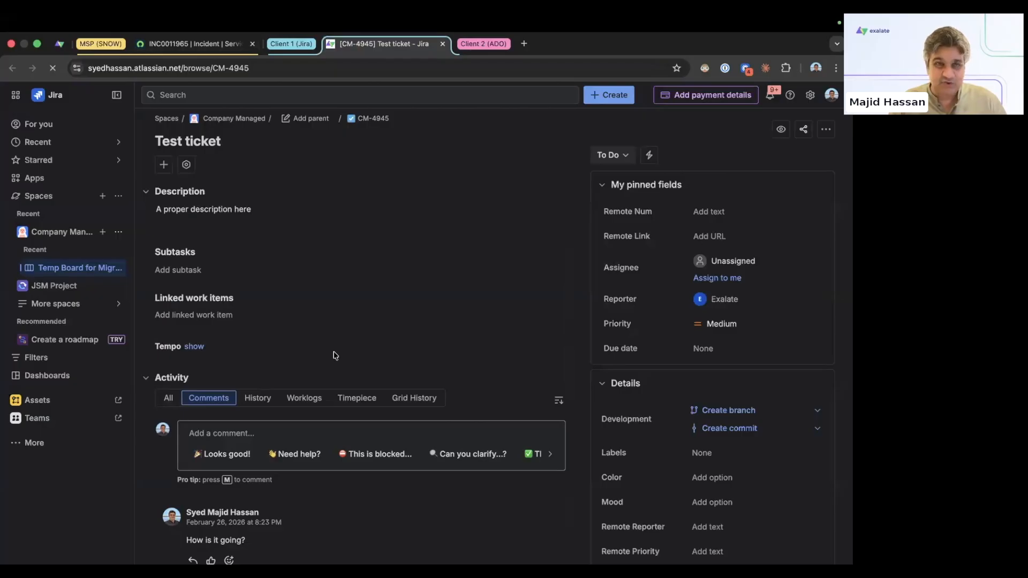
click(259, 400)
click(219, 408)
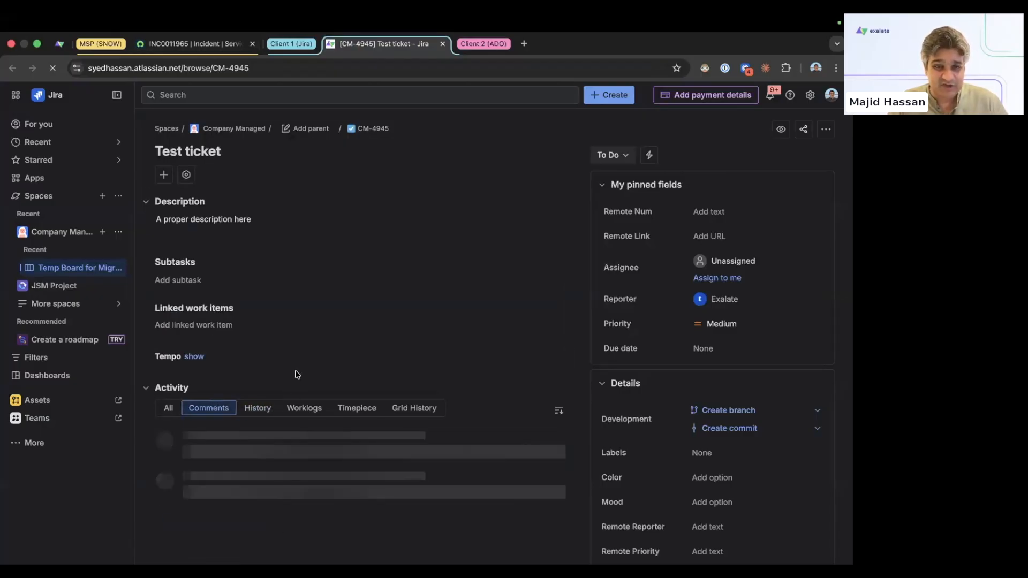
scroll(301, 409, down, 5)
scroll(301, 409, up, 1)
drag(353, 426, 303, 427)
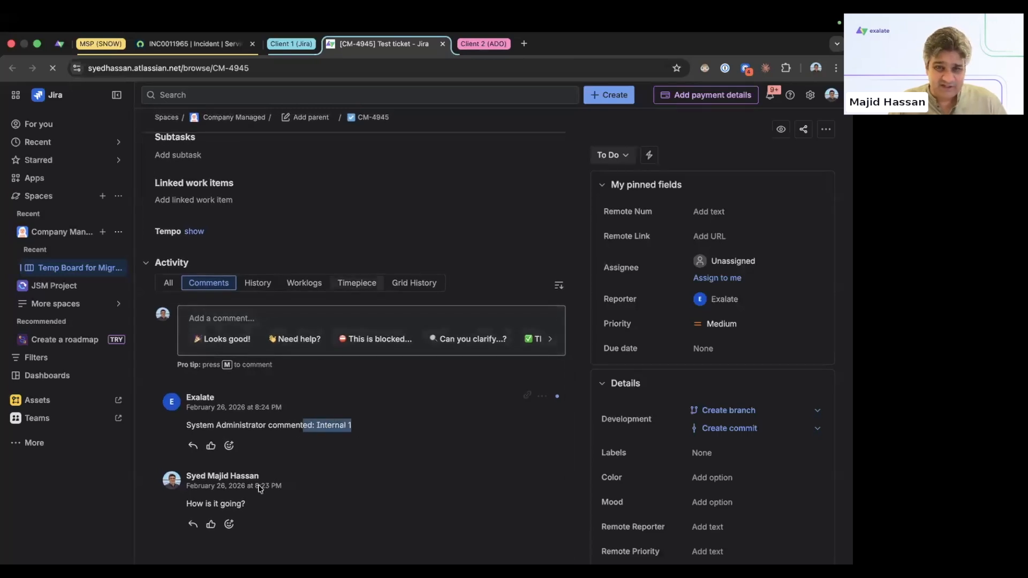
scroll(374, 483, up, 5)
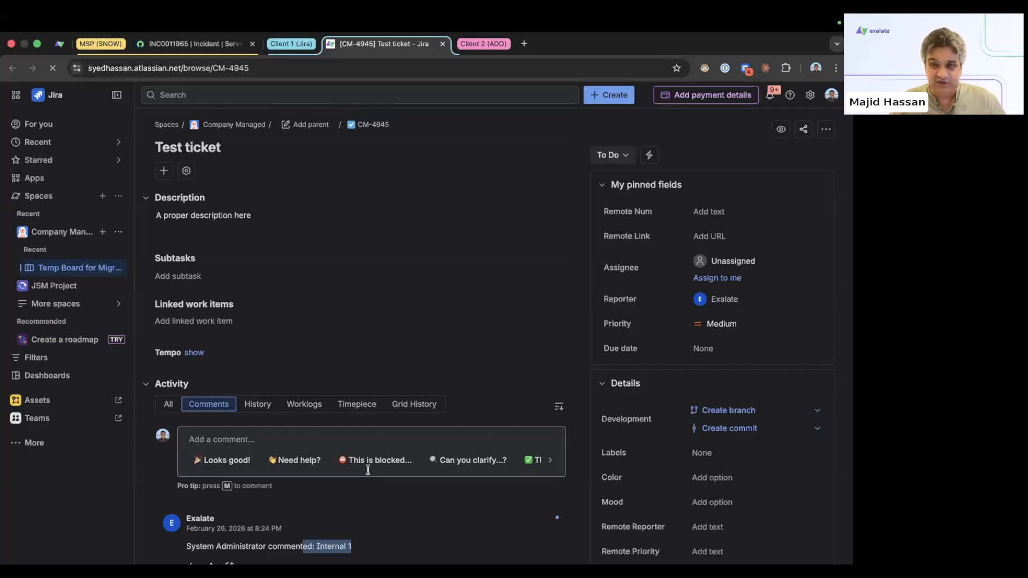
Step: Reload the ticket to see both synced ServiceNow comments, then return to the Exalate sync monitor
click(52, 68)
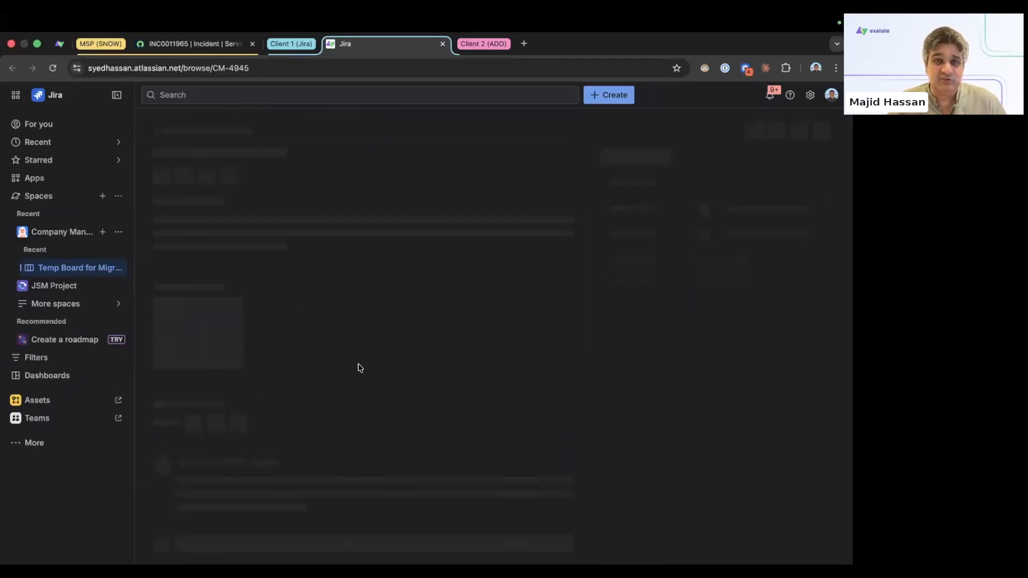
scroll(380, 388, down, 3)
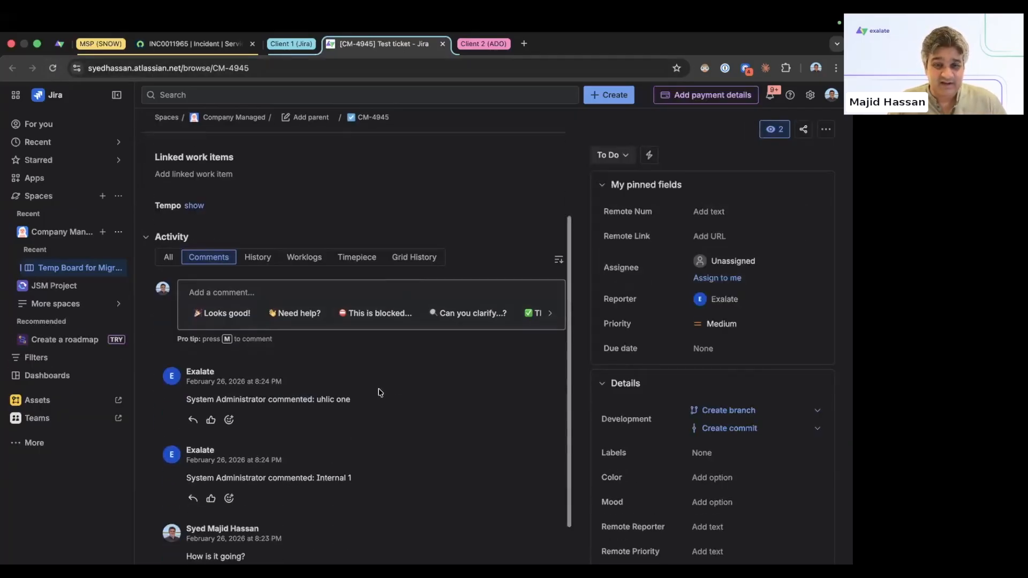
scroll(378, 392, down, 1)
drag(351, 378, 317, 378)
click(407, 417)
scroll(407, 417, up, 3)
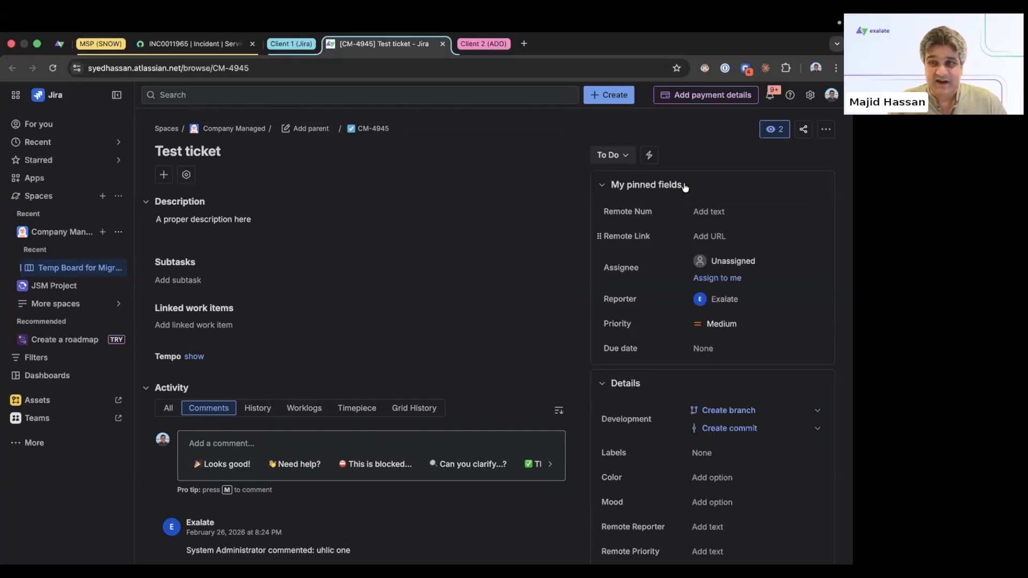
click(60, 44)
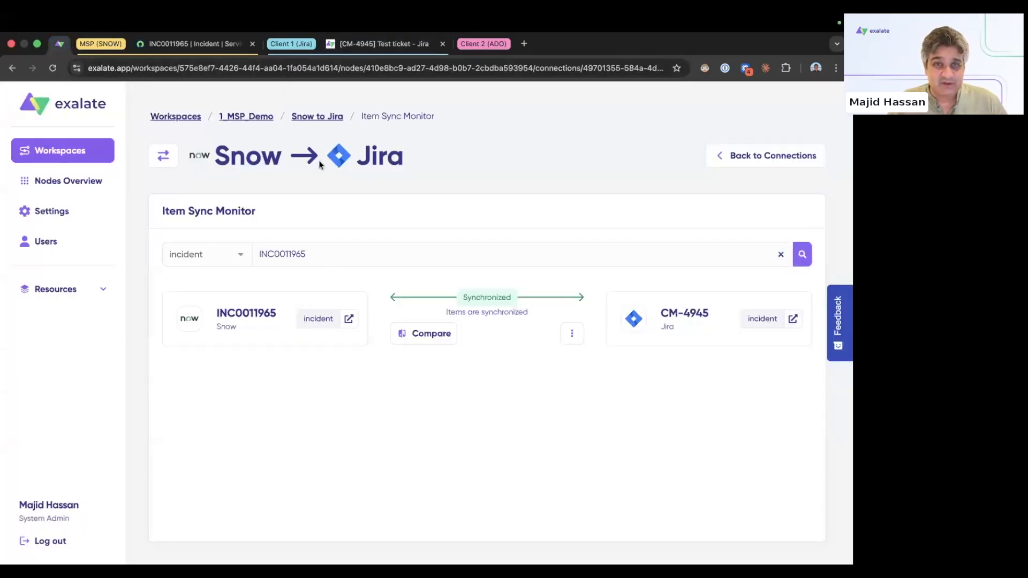
Step: Open the Snow to Jira_WEBINAR connection, flip its direction and back, and start a Version 2 draft
click(321, 117)
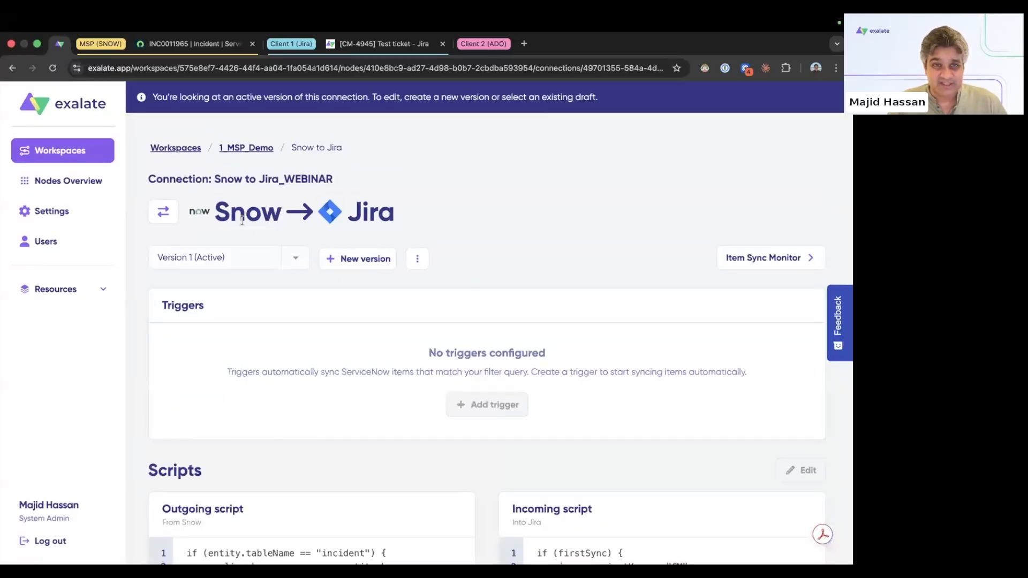
click(163, 217)
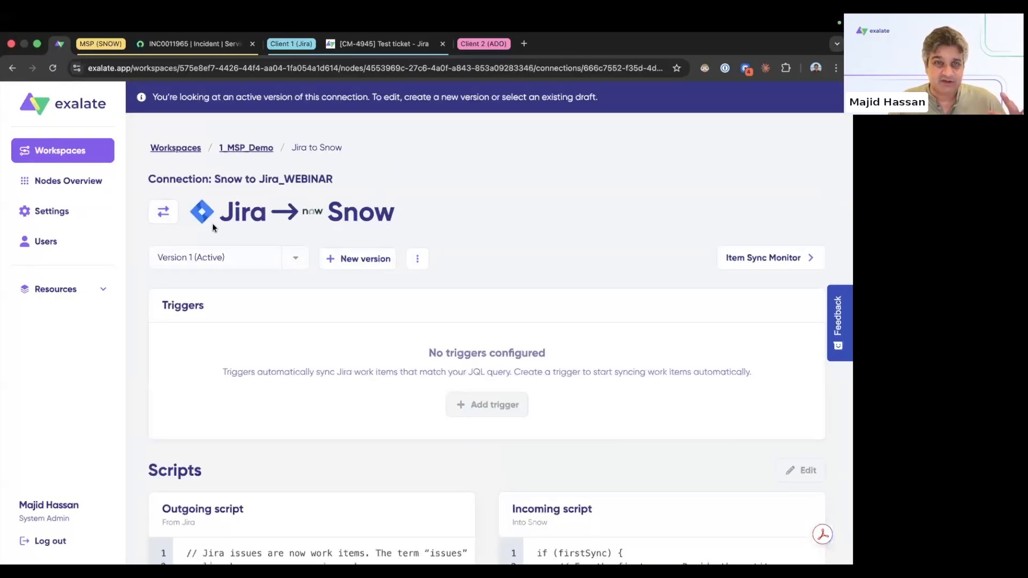
click(170, 220)
drag(394, 211, 347, 212)
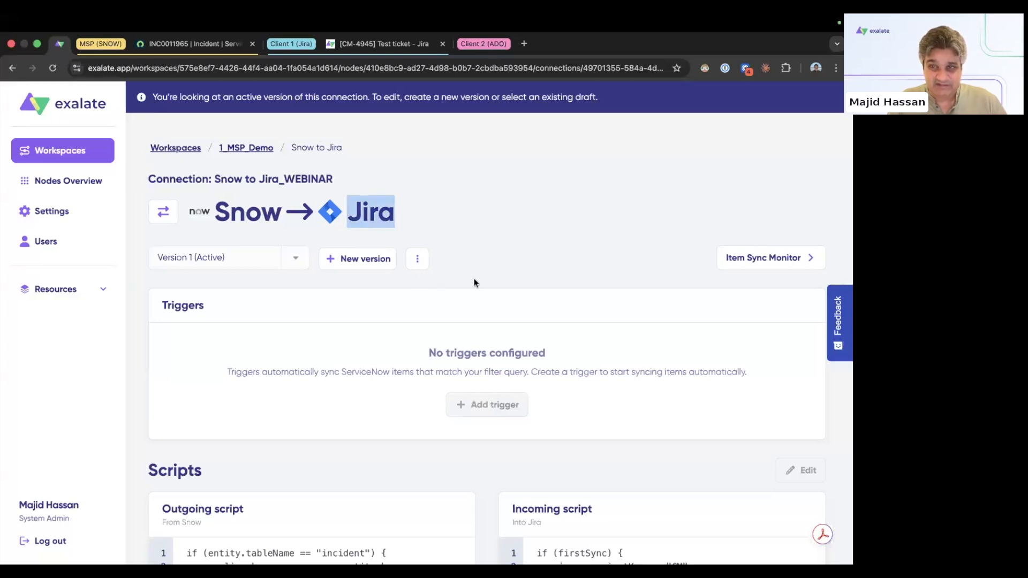
scroll(519, 292, down, 3)
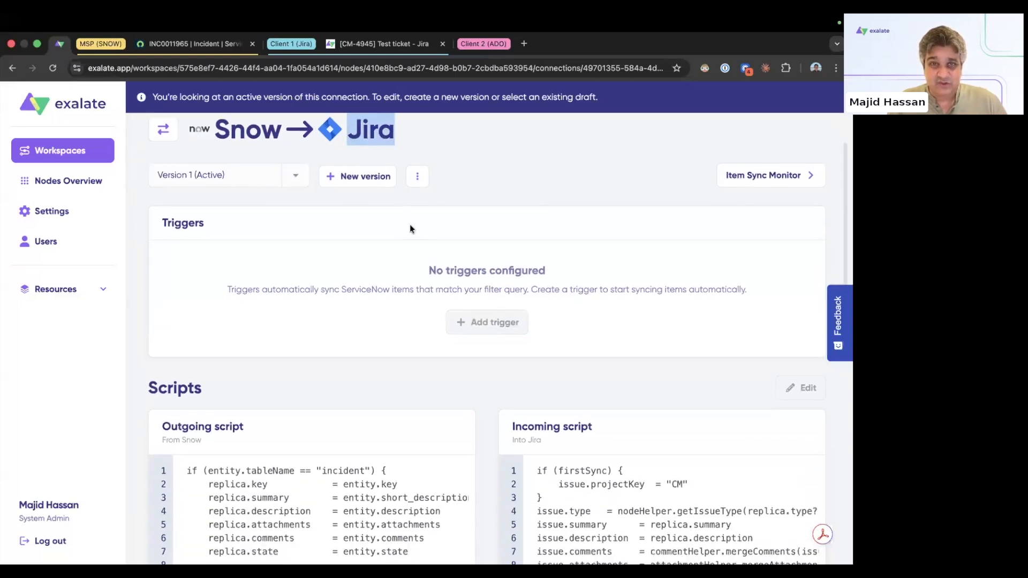
click(368, 179)
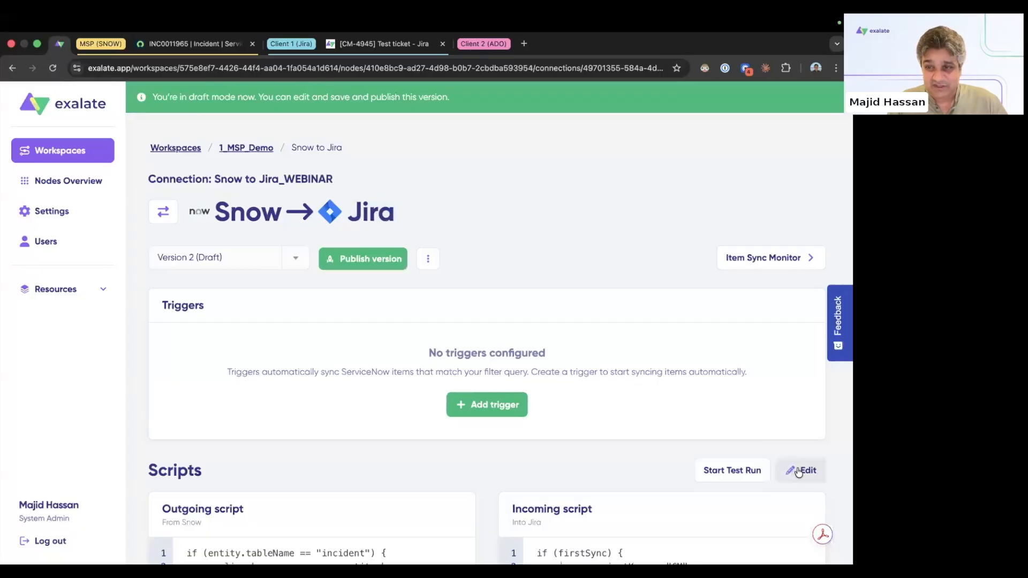
Step: Ask the Aida assistant to fill the Reote Num and Remote Lnk custom fields with the remote key and issueUrl
click(798, 470)
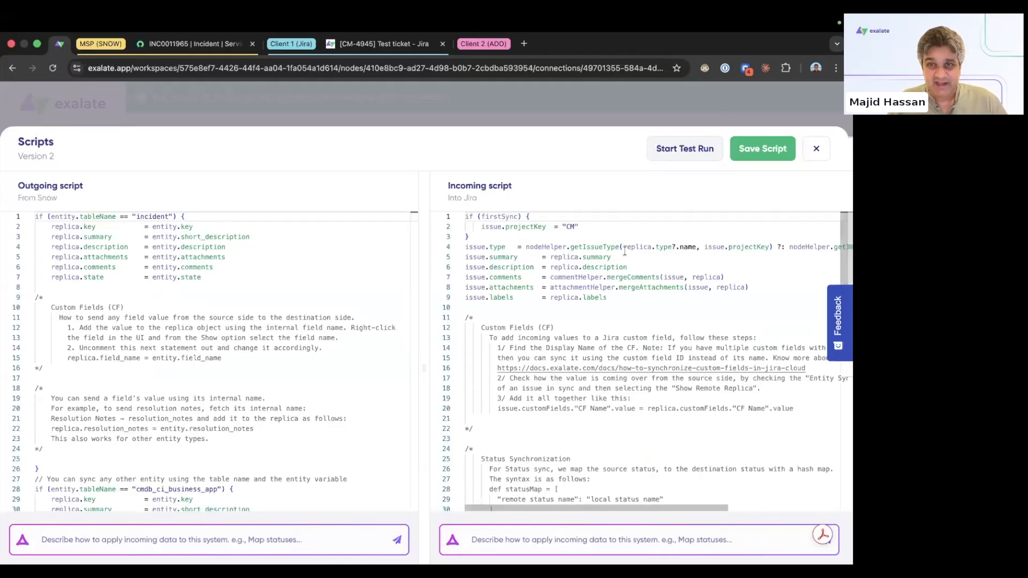
scroll(550, 296, down, 1)
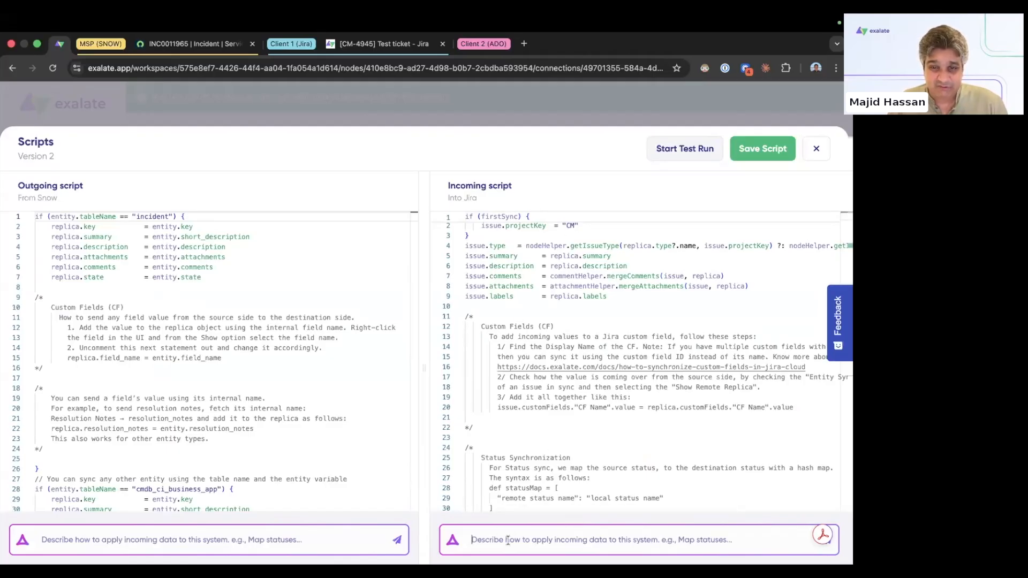
text(pop)
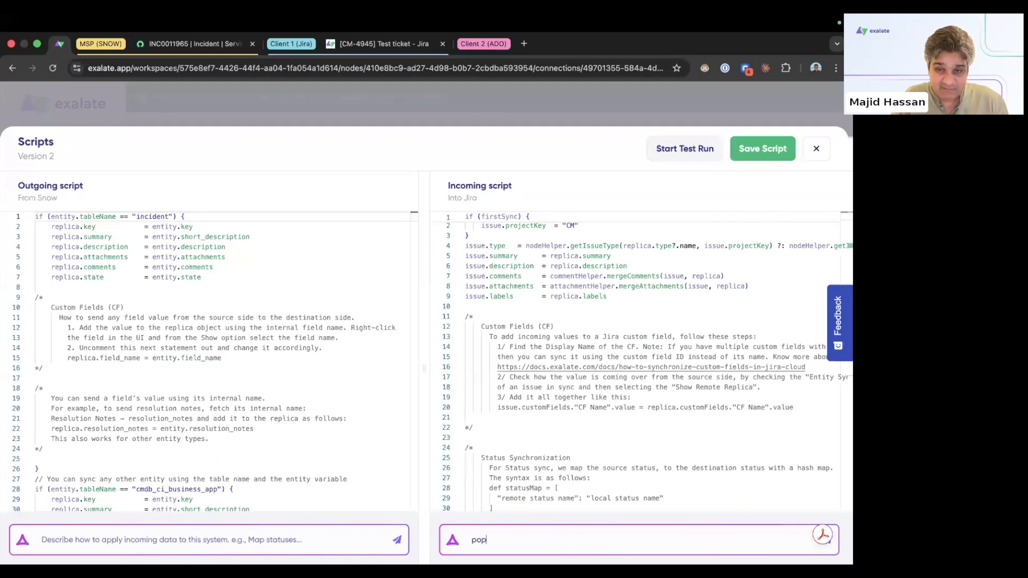
text(ulate custom fields REmote Nym)
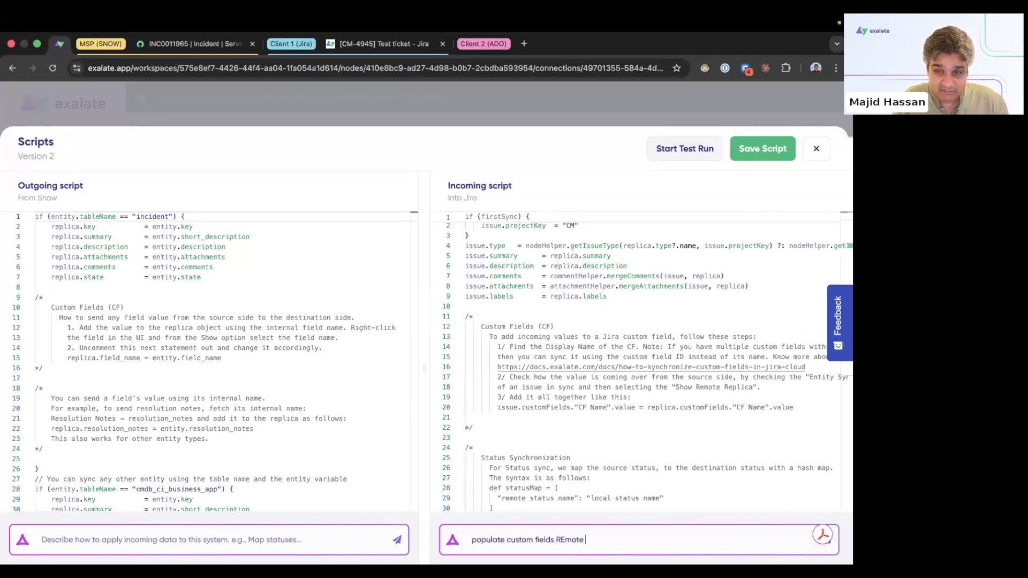
key(BackSpace)
key(BackSpace)
key(BackSpace)
key(BackSpace)
key(BackSpace)
key(BackSpace)
key(BackSpace)
key(BackSpace)
key(BackSpace)
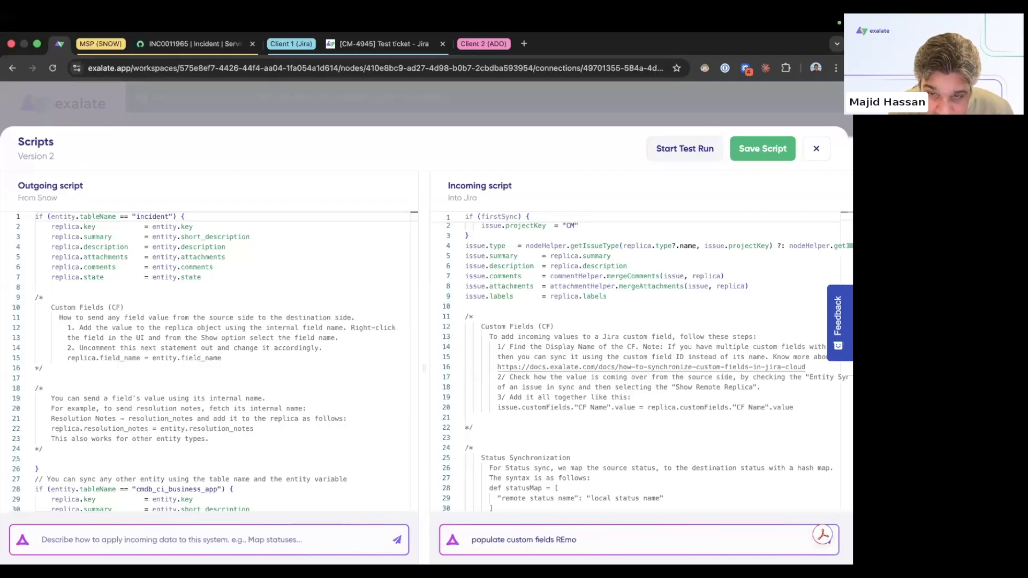
text(eote Num )
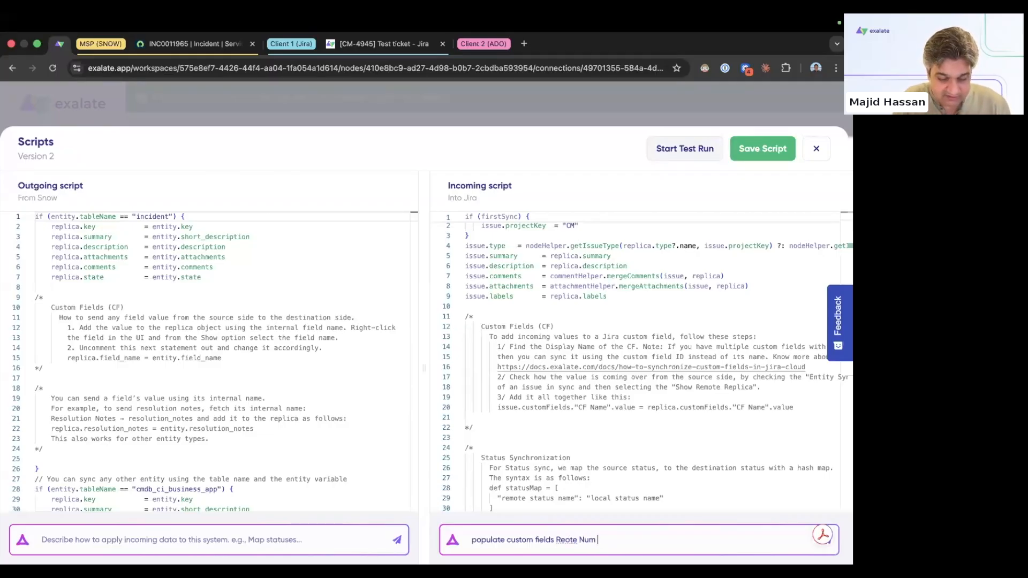
text(and Remote Lnk)
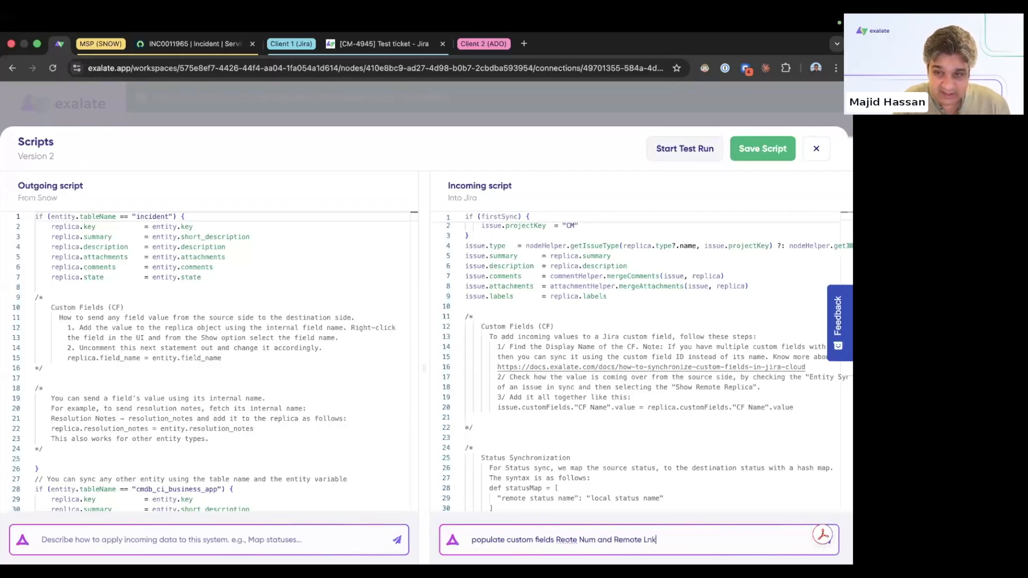
text( with key and issu)
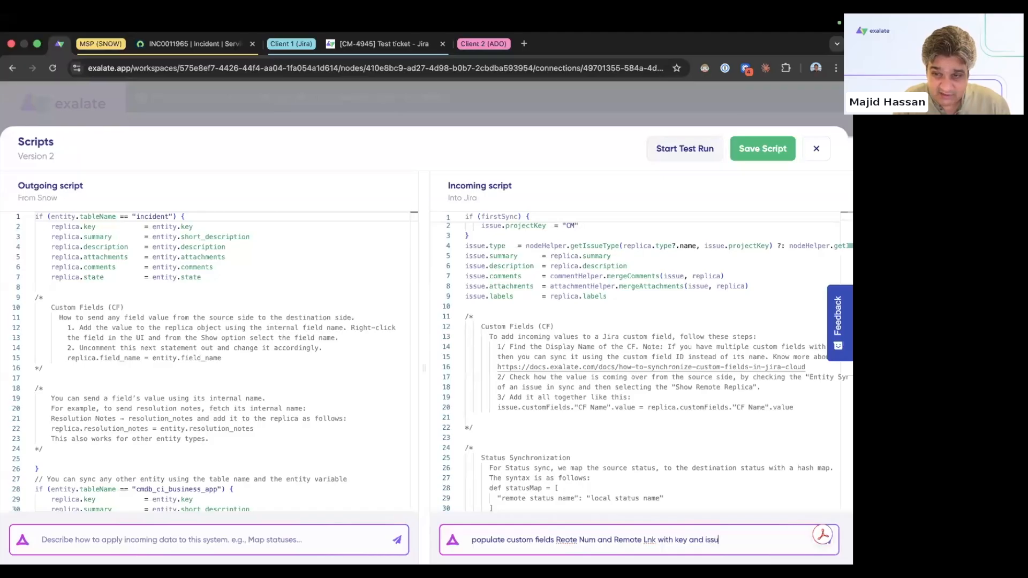
text(eUrl from the other side)
key(Return)
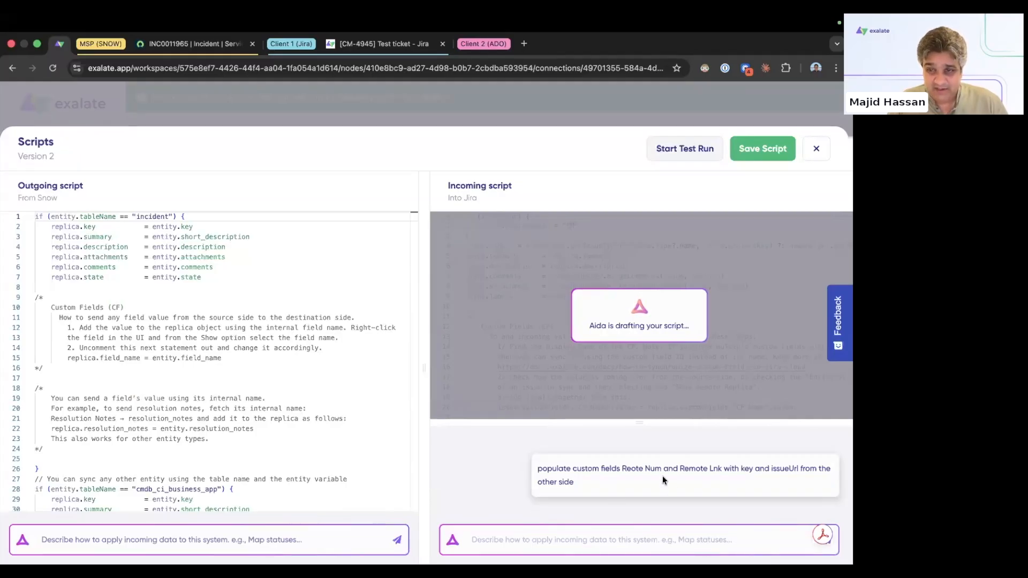
drag(723, 470, 621, 470)
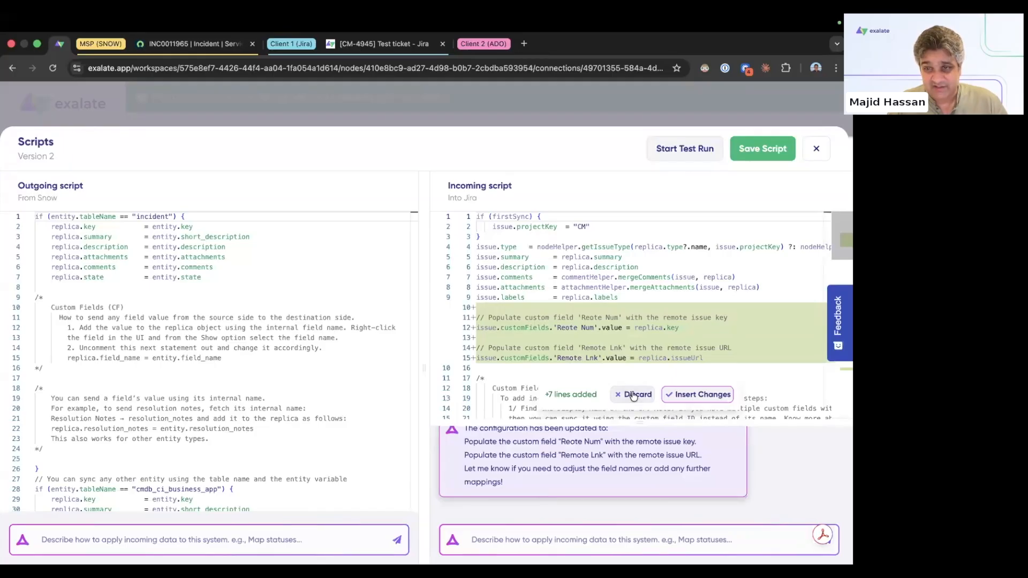
Step: Insert the drafted lines, correct 'Reote' to 'Remote' on line 12, and drop 'replica.' before issueUrl
click(686, 396)
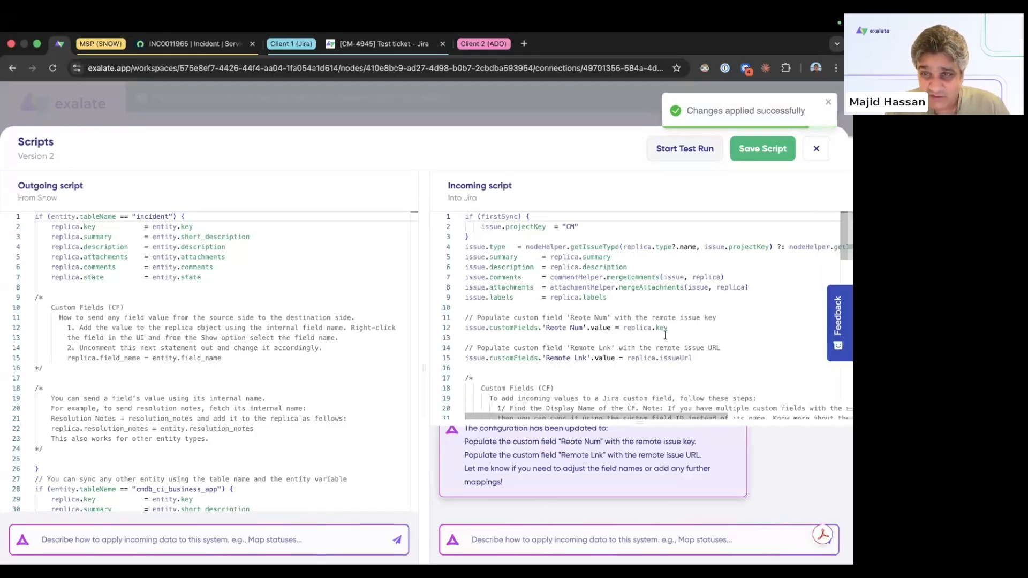
drag(669, 331, 466, 329)
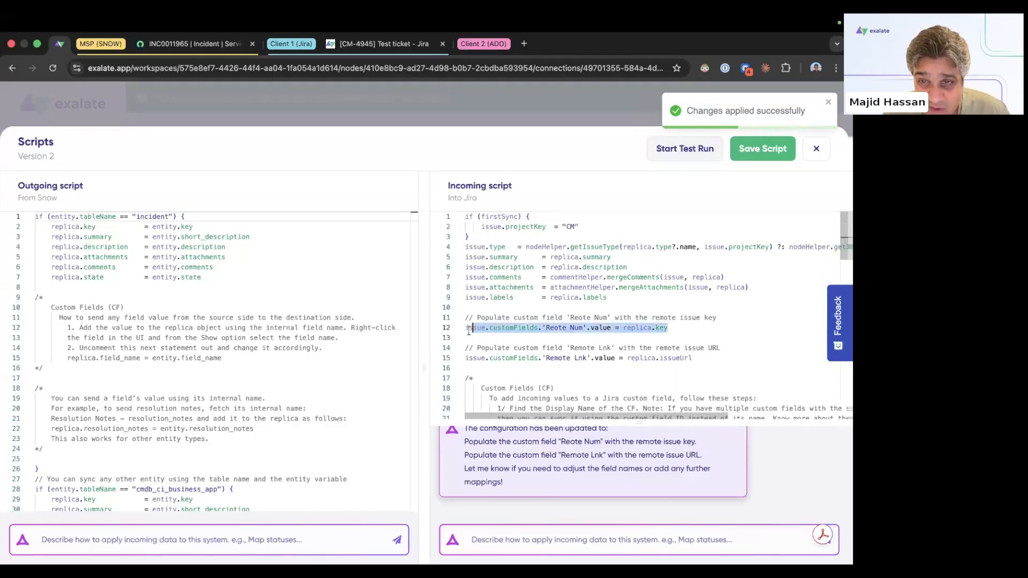
click(561, 336)
click(553, 328)
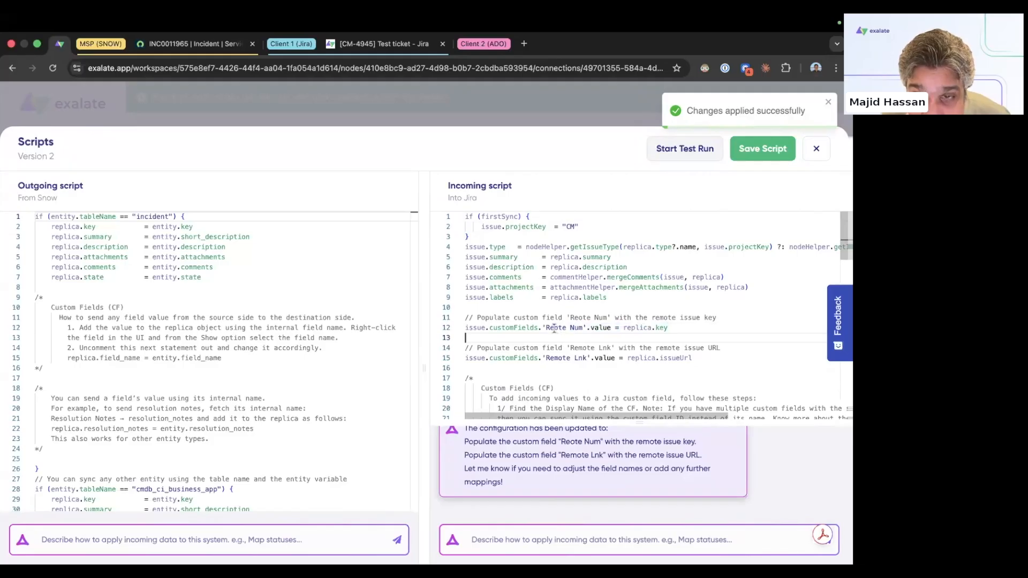
text(m)
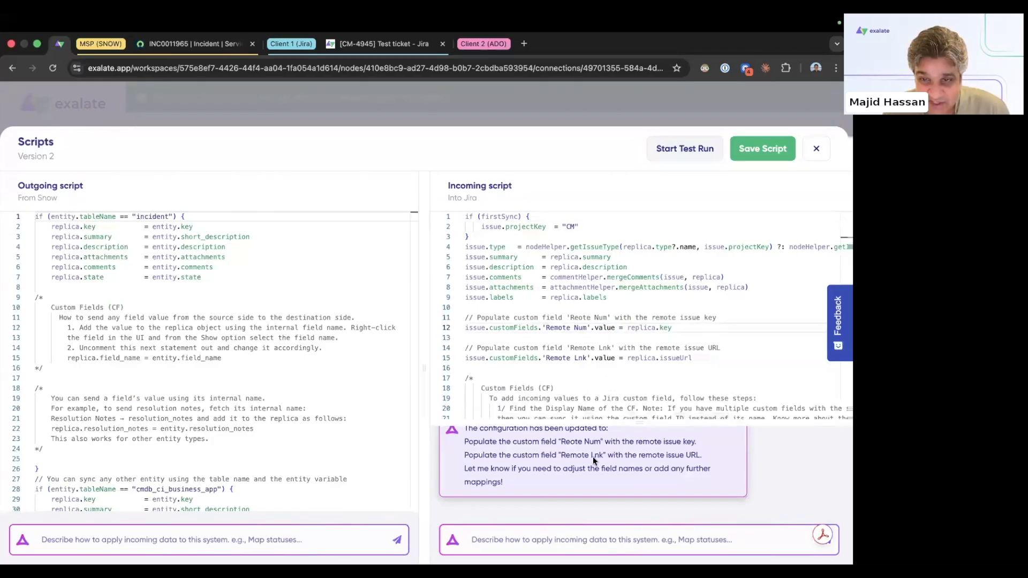
scroll(593, 457, up, 3)
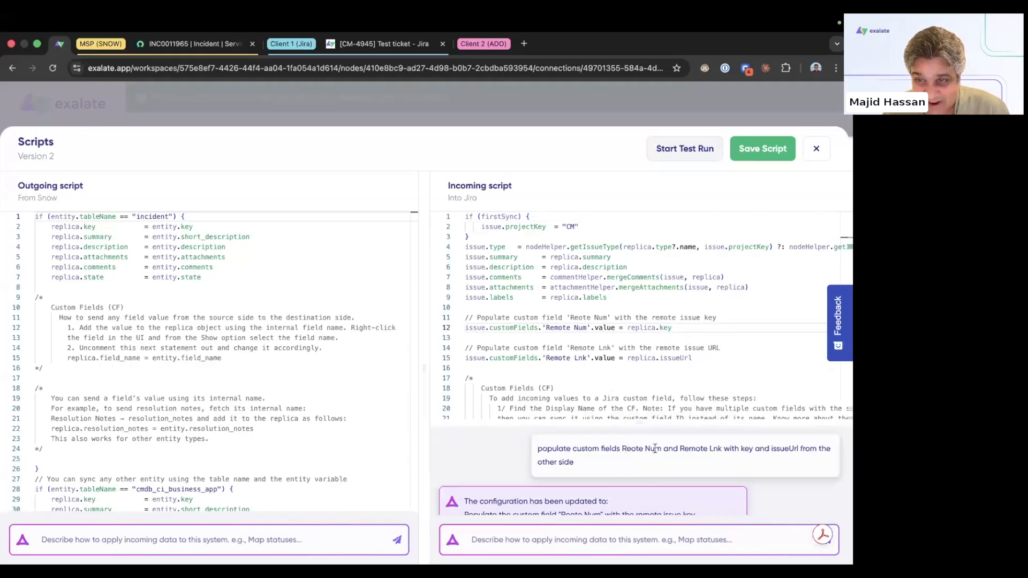
double_click(641, 358)
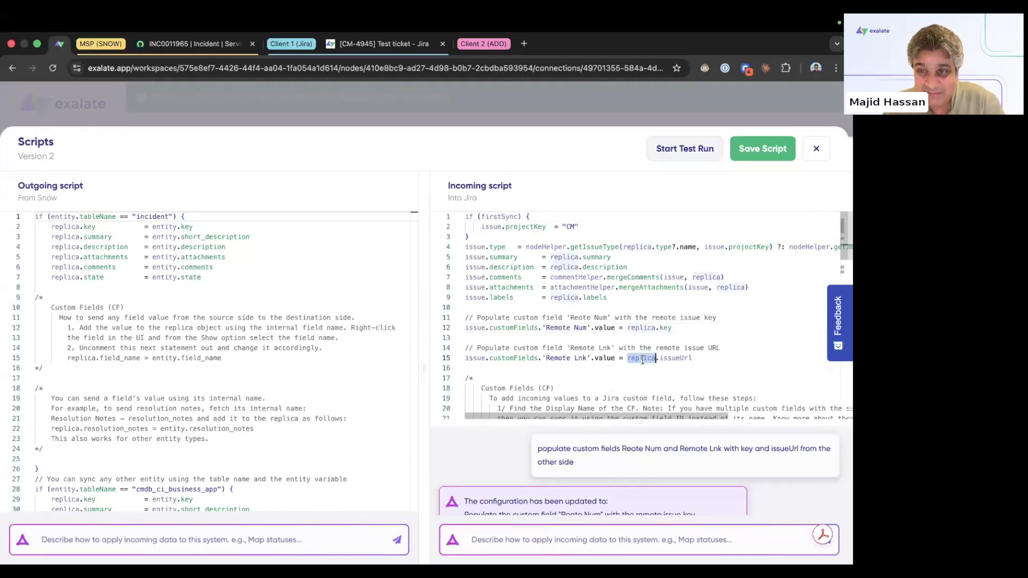
key(Delete)
key(Delete)
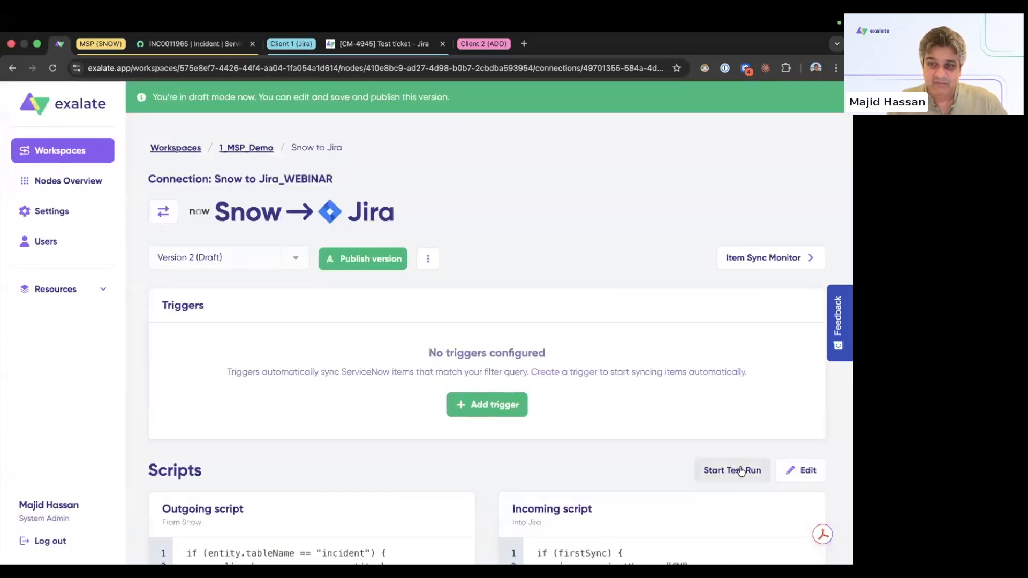
scroll(740, 461, down, 2)
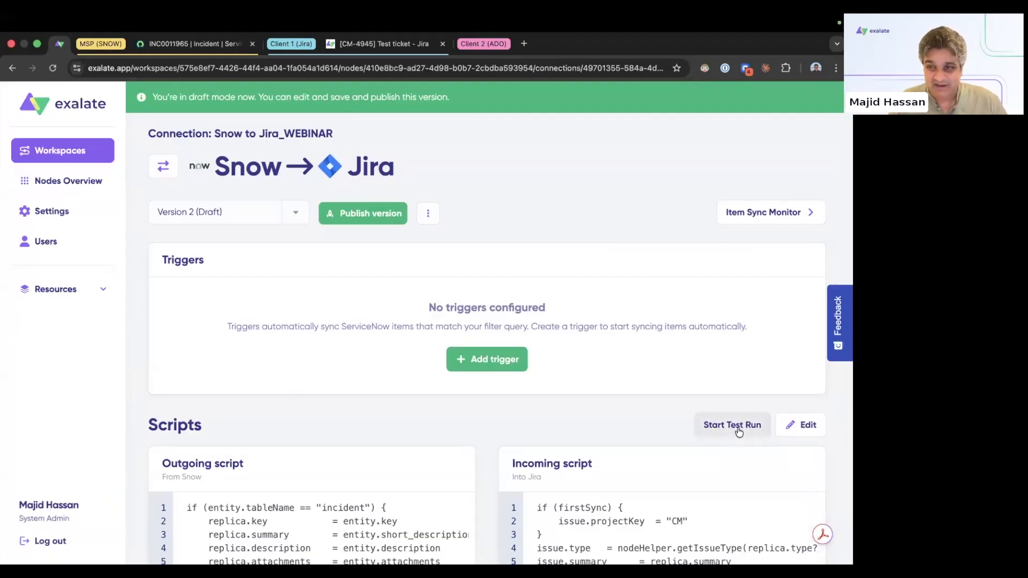
click(737, 426)
click(638, 449)
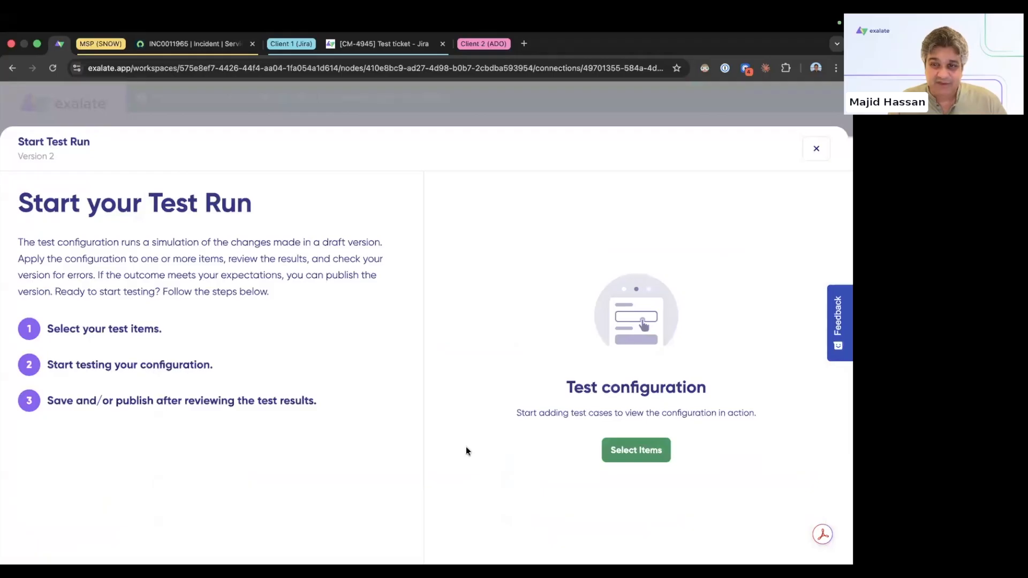
click(299, 370)
text(INC0011965)
key(Tab)
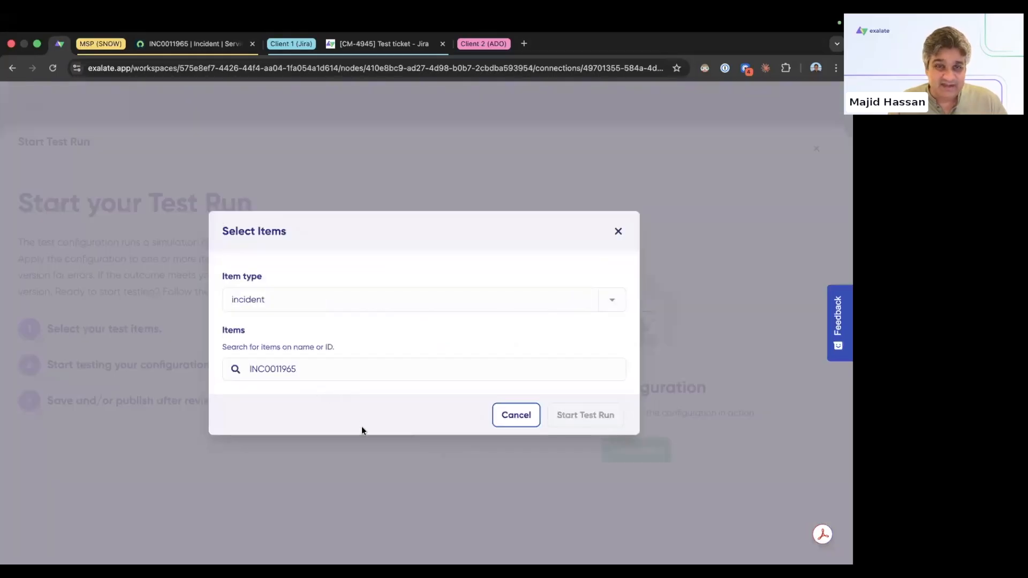
click(257, 418)
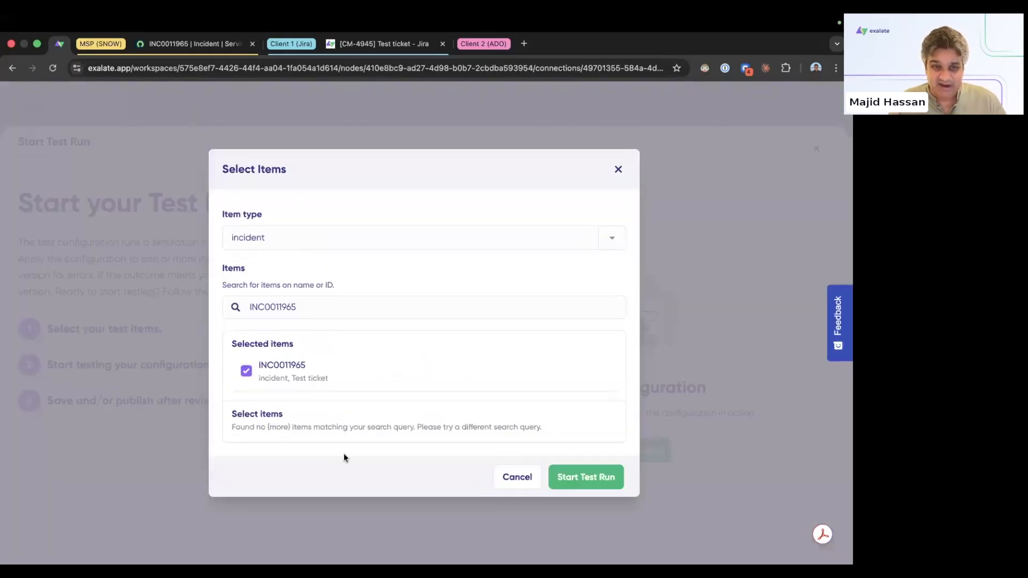
click(588, 477)
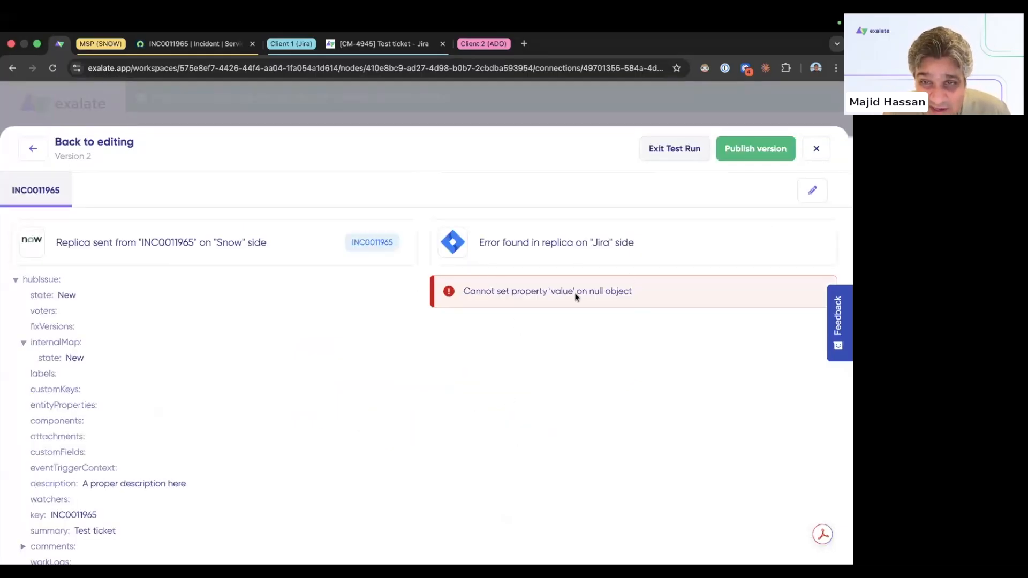
drag(634, 294, 457, 294)
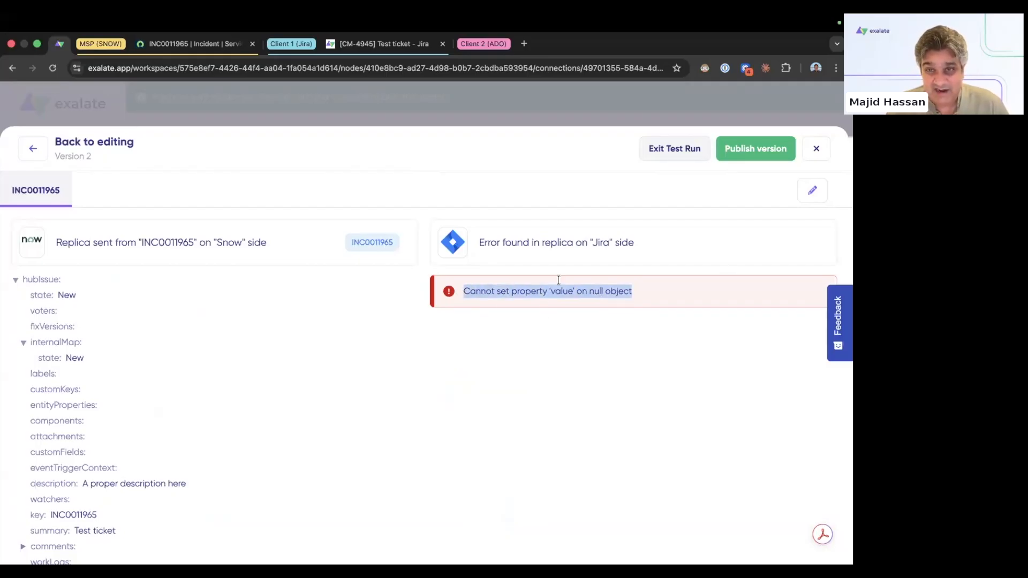
click(492, 295)
drag(494, 293, 640, 332)
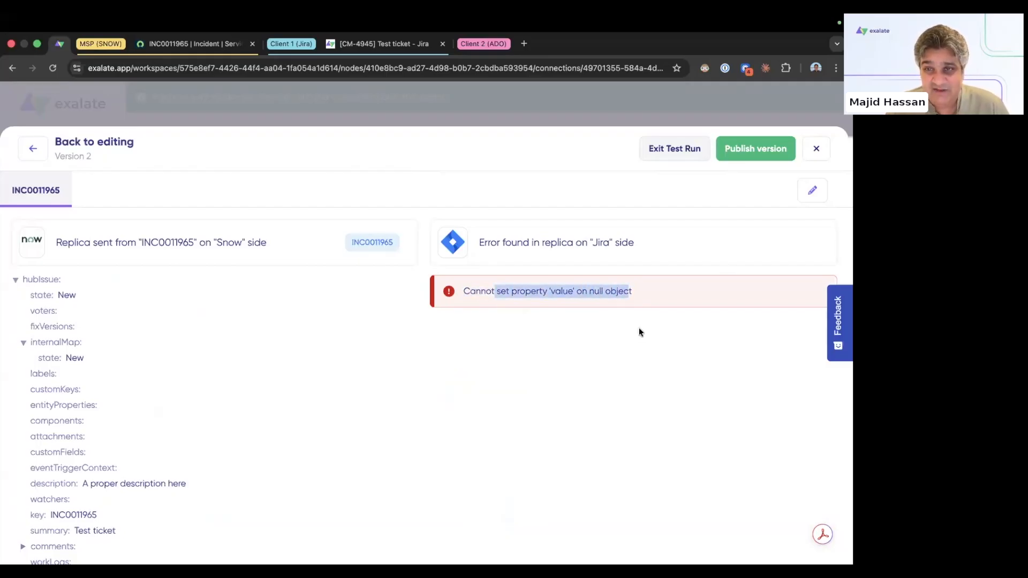
click(816, 149)
scroll(620, 360, down, 3)
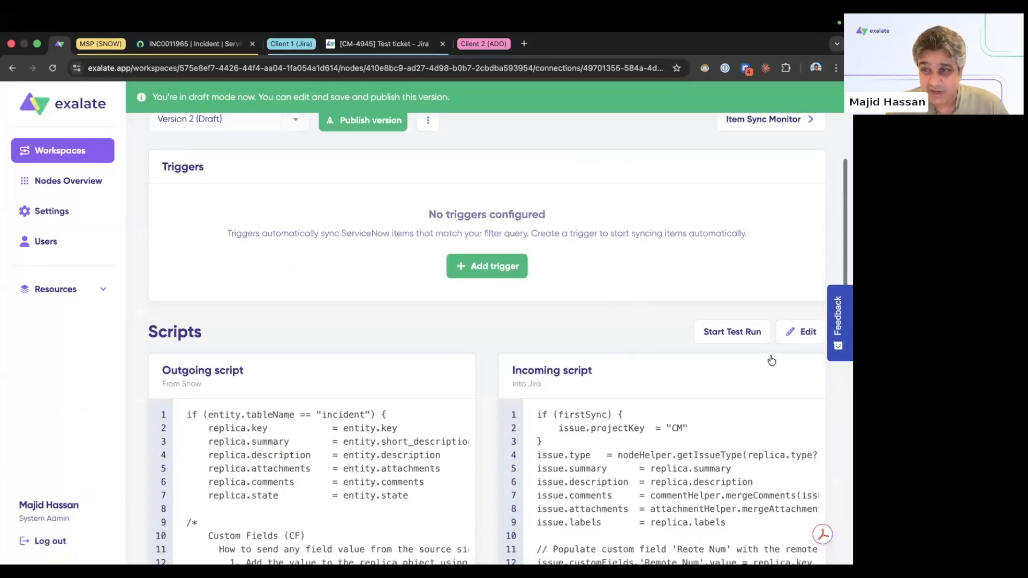
Step: Rename 'Remote Lnk' to 'Remote Link' on line 15 of the incoming script and save it
click(586, 394)
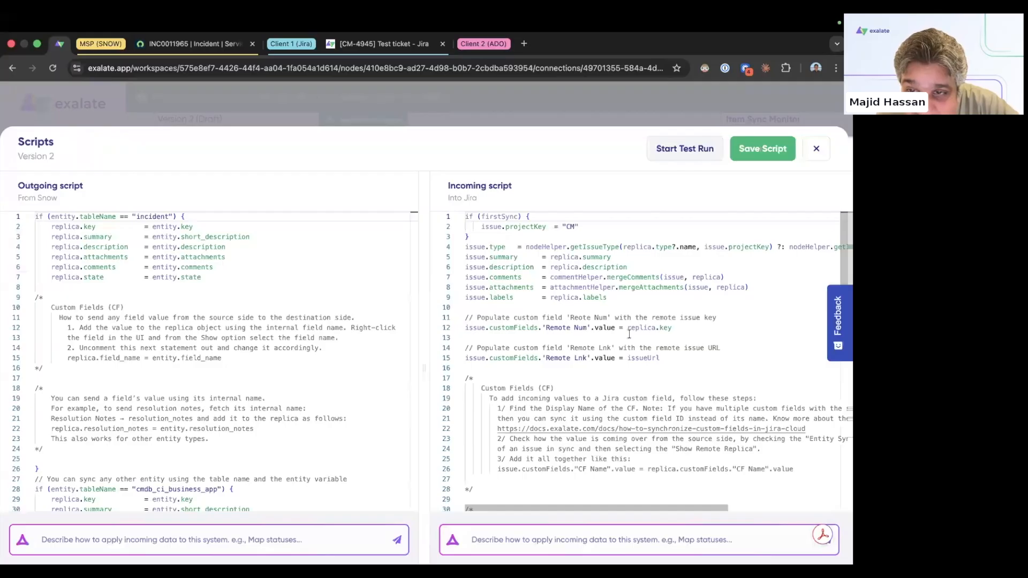
drag(603, 329, 672, 328)
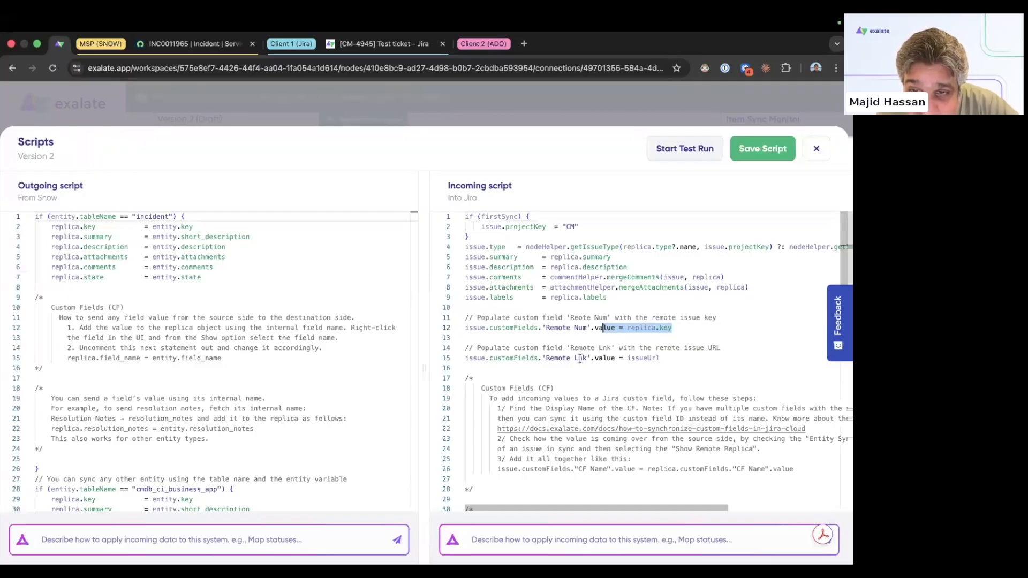
click(580, 358)
text(i)
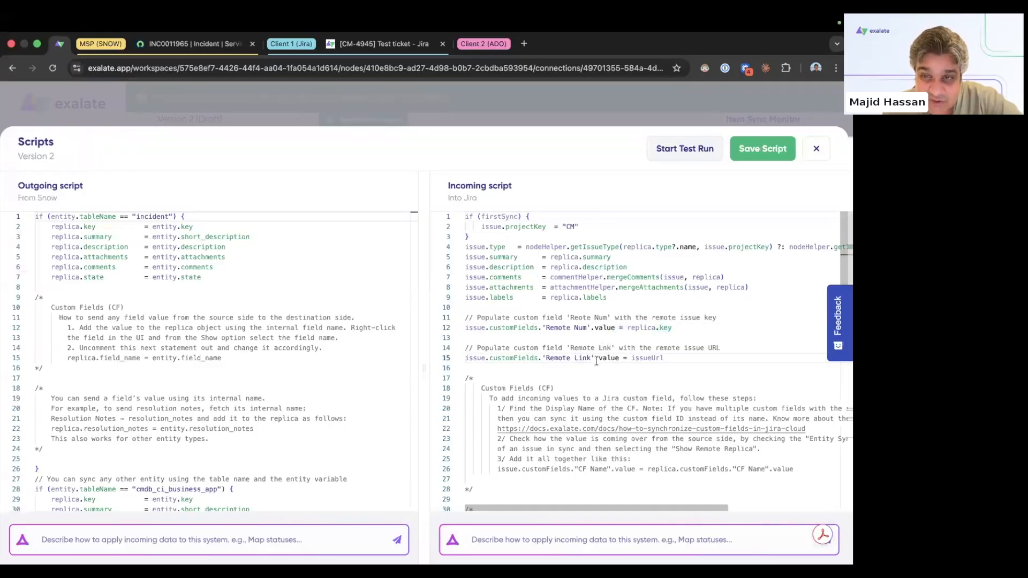
drag(623, 358, 535, 359)
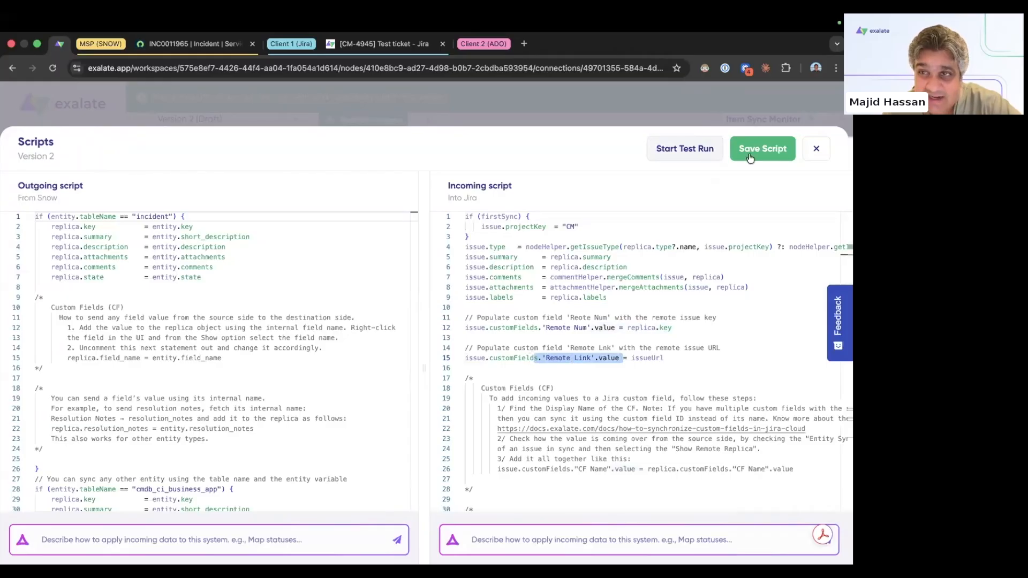
click(749, 158)
Step: Run a test of the draft on incident INC0011965 and check the synced Remote Num value
click(728, 330)
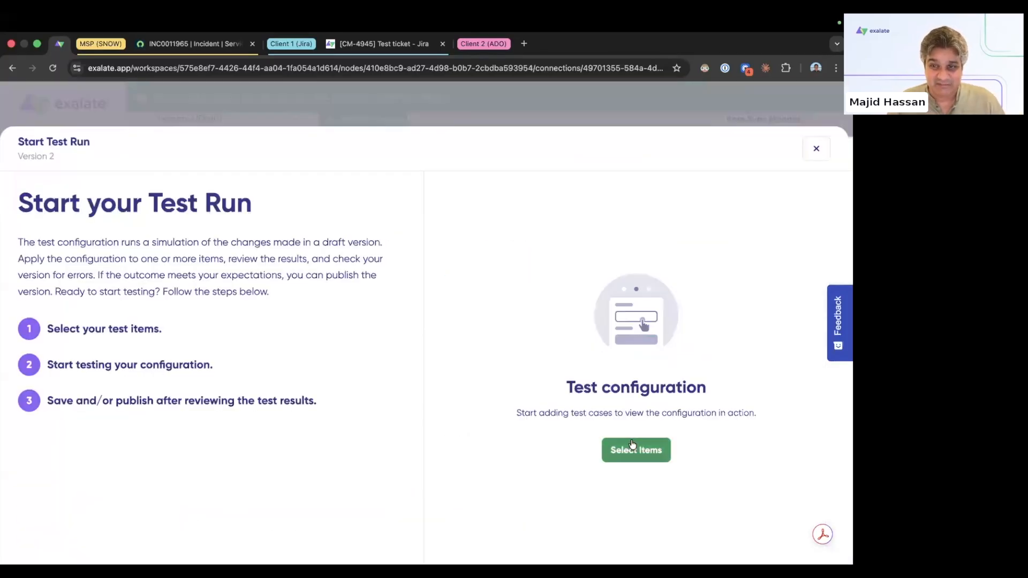
click(632, 448)
click(410, 370)
text(INC0011965)
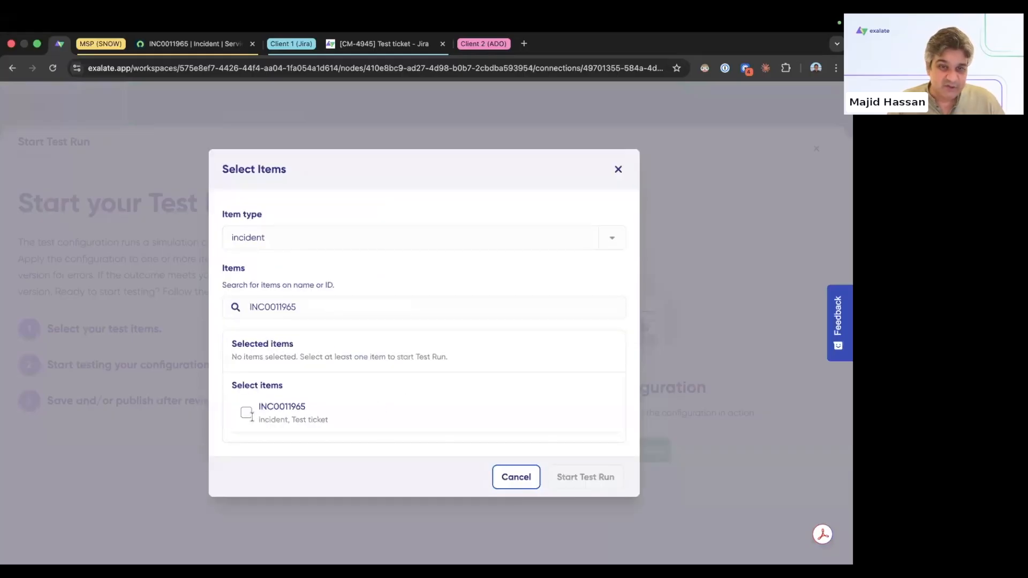
click(247, 413)
click(581, 477)
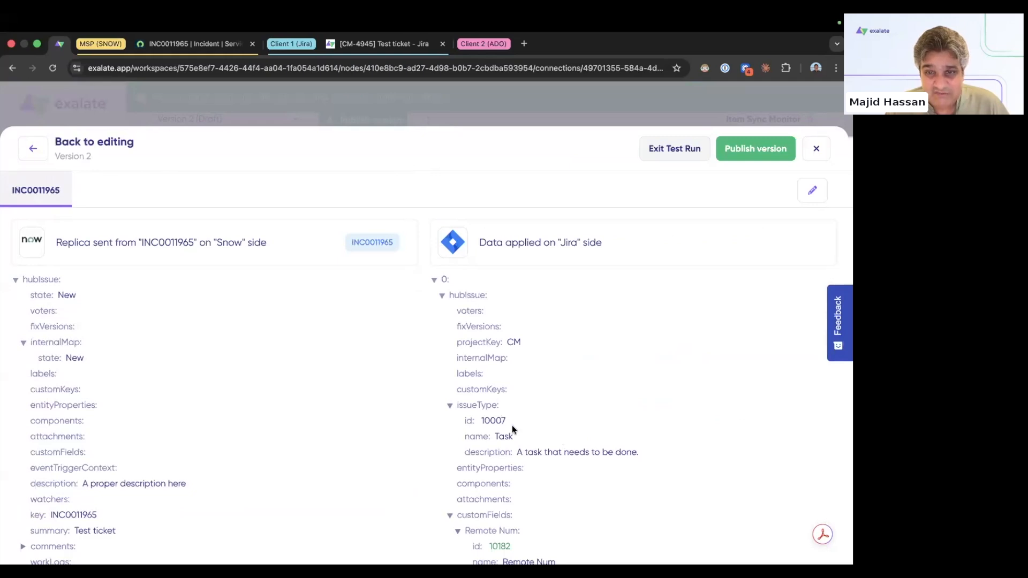
scroll(512, 425, down, 4)
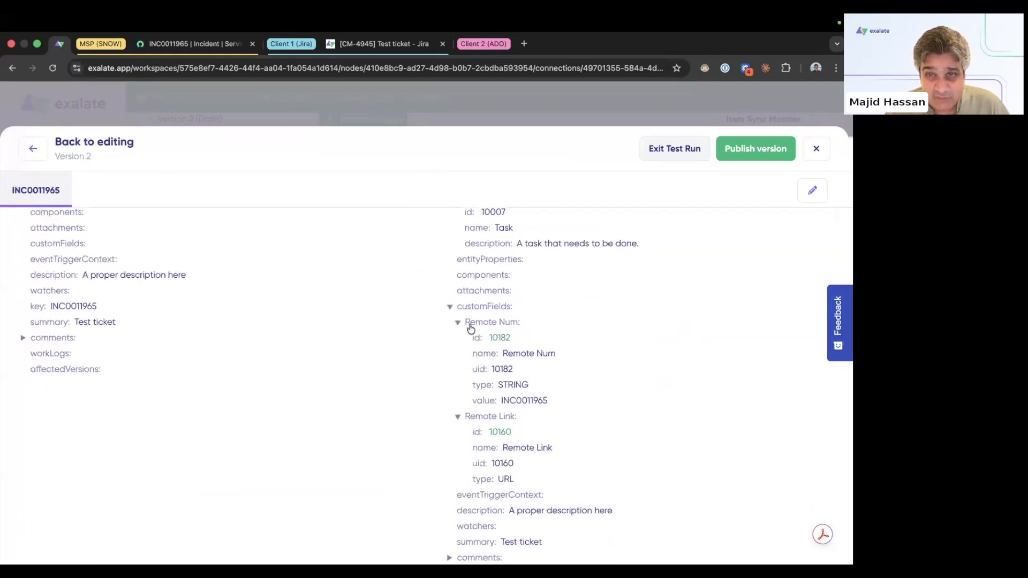
drag(556, 400, 475, 401)
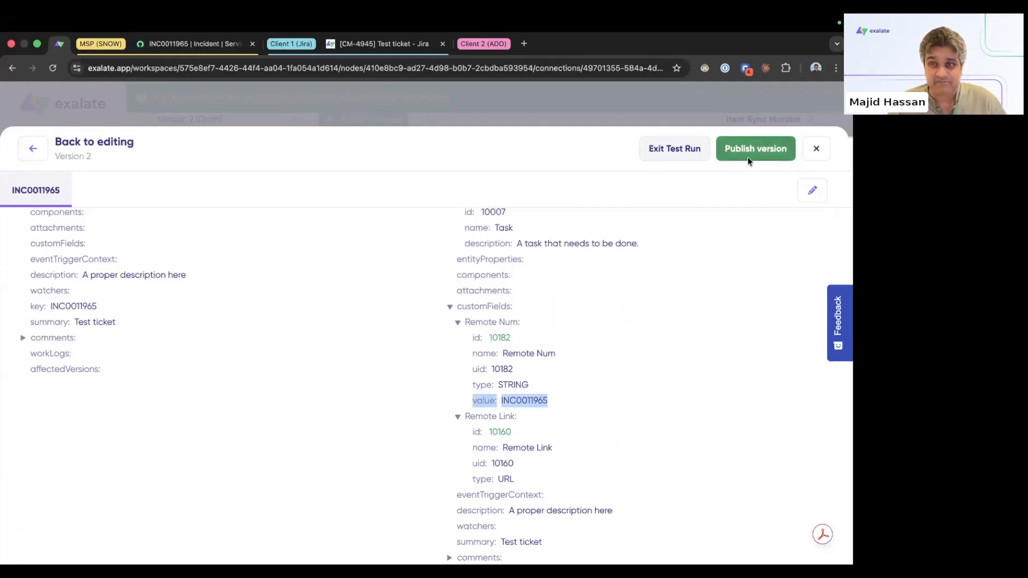
Step: Publish Version 2 and return to incident INC0011965's customer-visible comment field
click(728, 162)
click(592, 370)
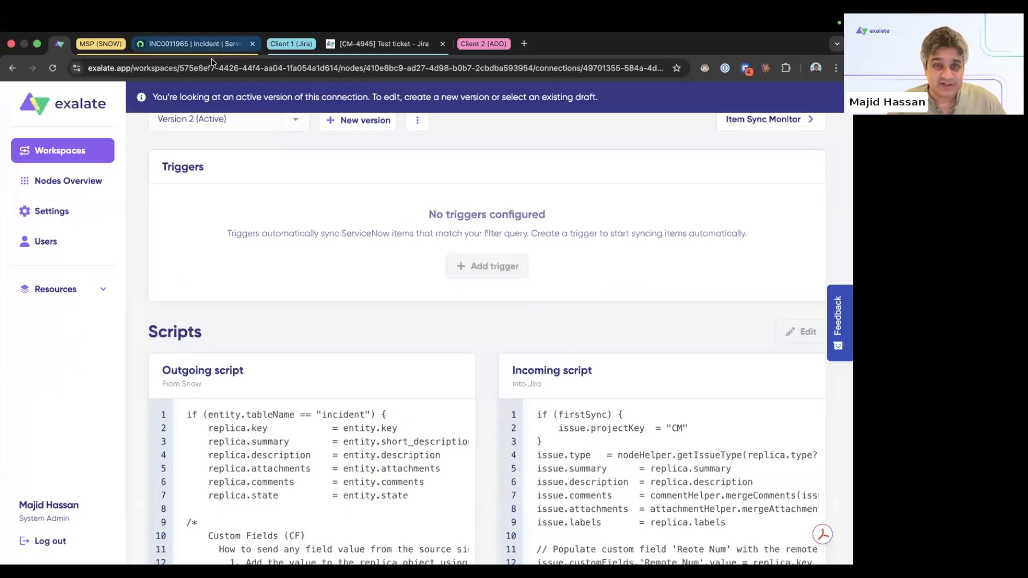
click(192, 43)
click(397, 349)
Step: Post the comment 'asdf' on INC0011965 and go to Jira ticket CM-4945
text(asdf)
click(731, 376)
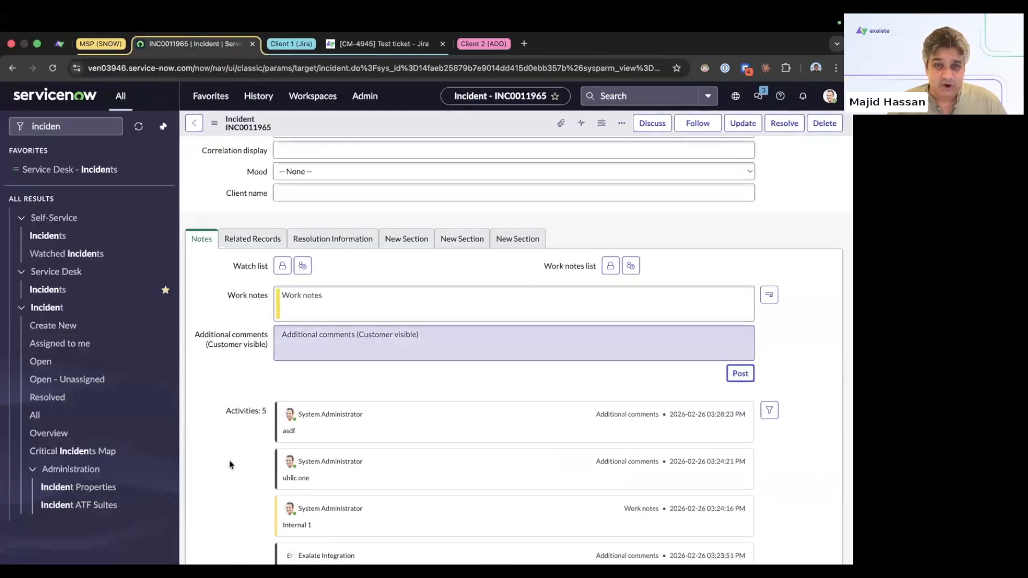
click(385, 44)
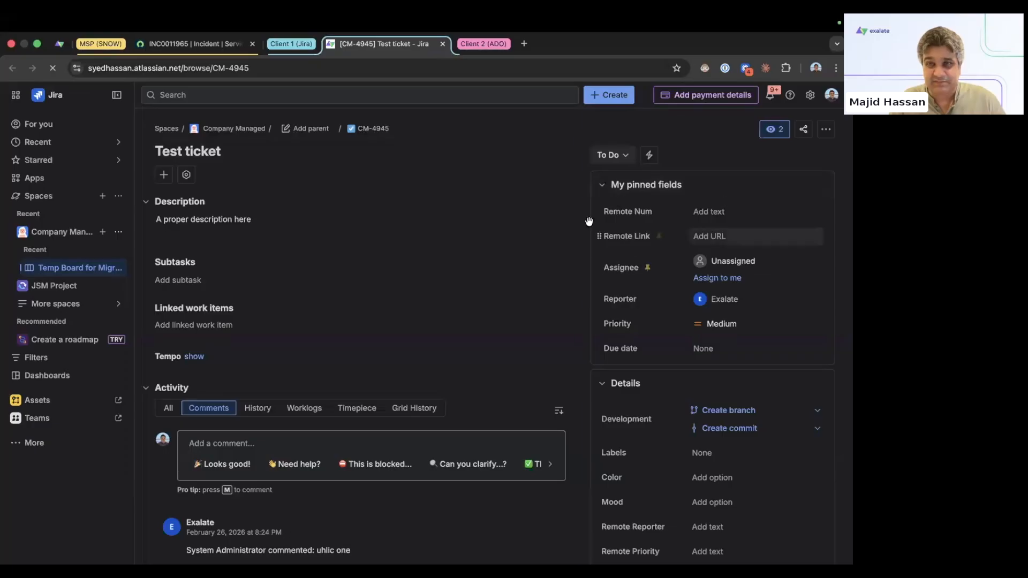
Step: Reload CM-4945 to check Remote Num INC0011965, the ServiceNow Remote Link, and the synced 'asdf' comment
click(54, 73)
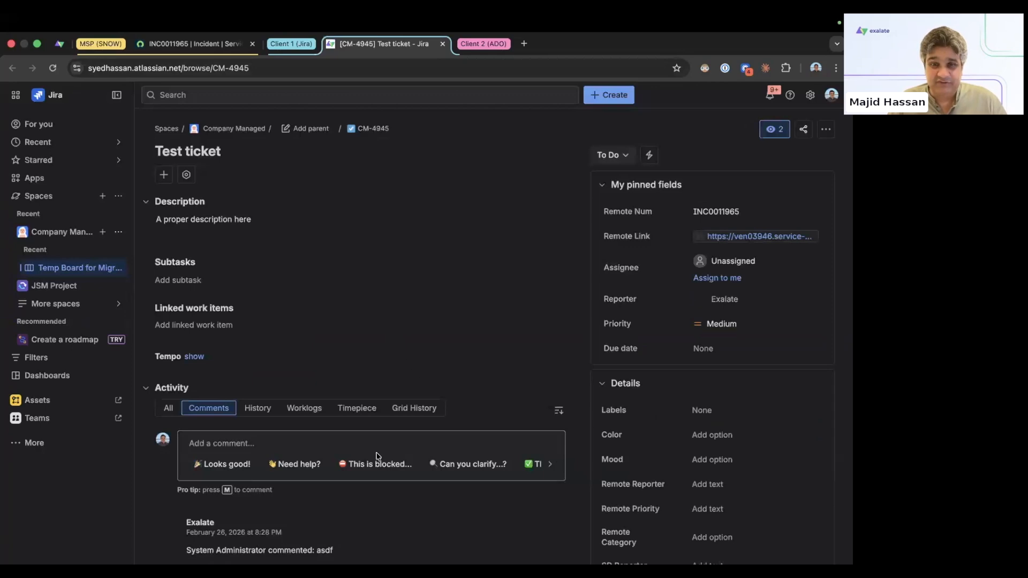
scroll(461, 373, down, 1)
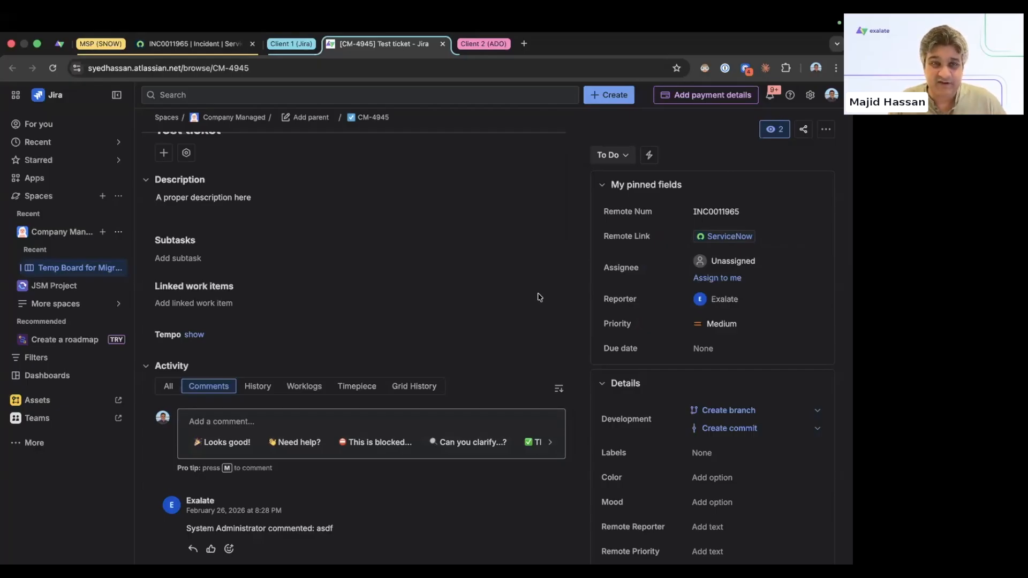
scroll(523, 312, up, 1)
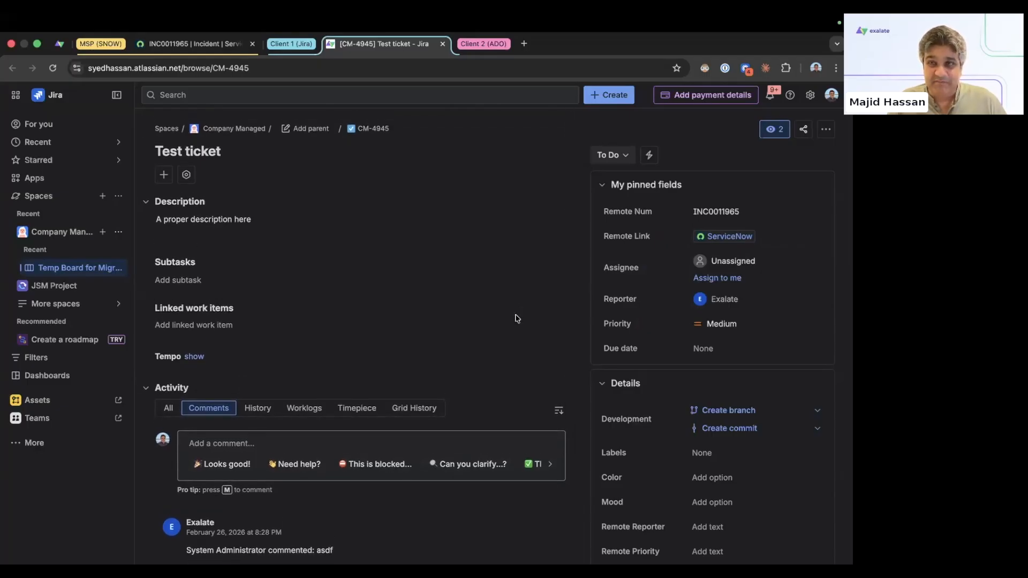
click(625, 160)
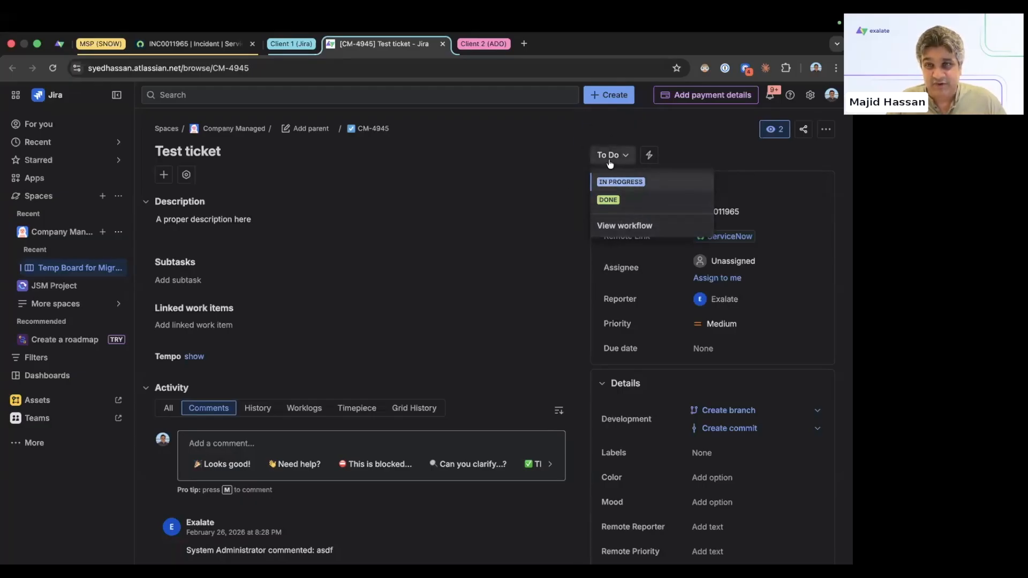
Step: Look over incident INC0011965's State options and leave it at New
click(216, 42)
scroll(605, 230, up, 5)
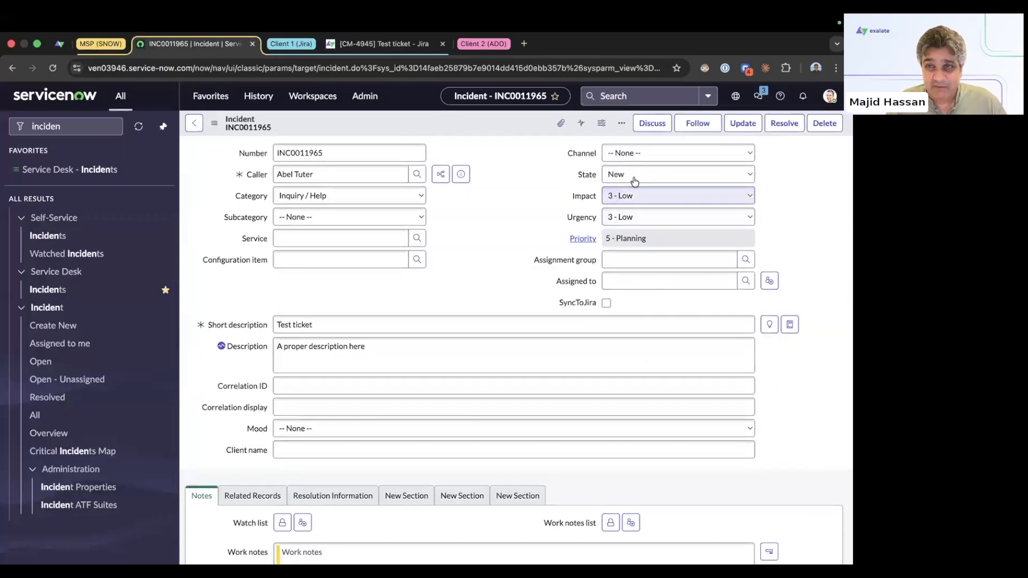
click(634, 175)
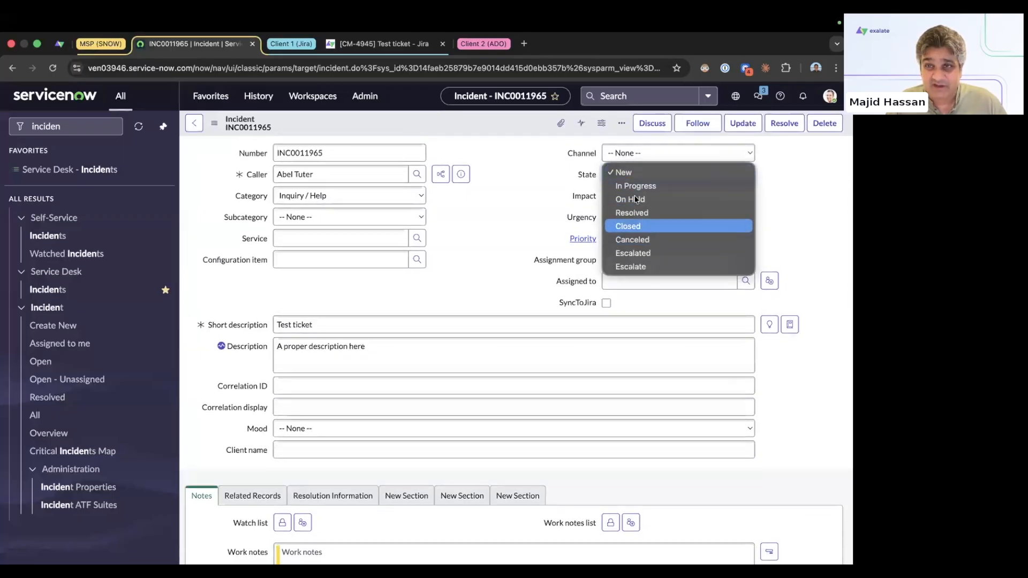
click(544, 214)
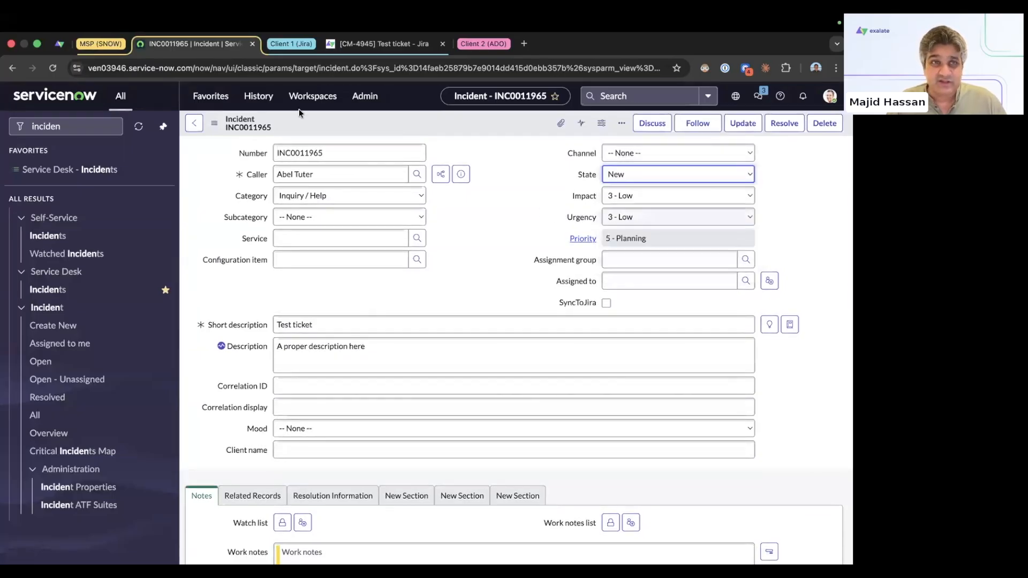
Step: Create a new Version 3 draft of the Snow to Jira_WEBINAR connection in Exalate
click(60, 44)
scroll(435, 276, up, 3)
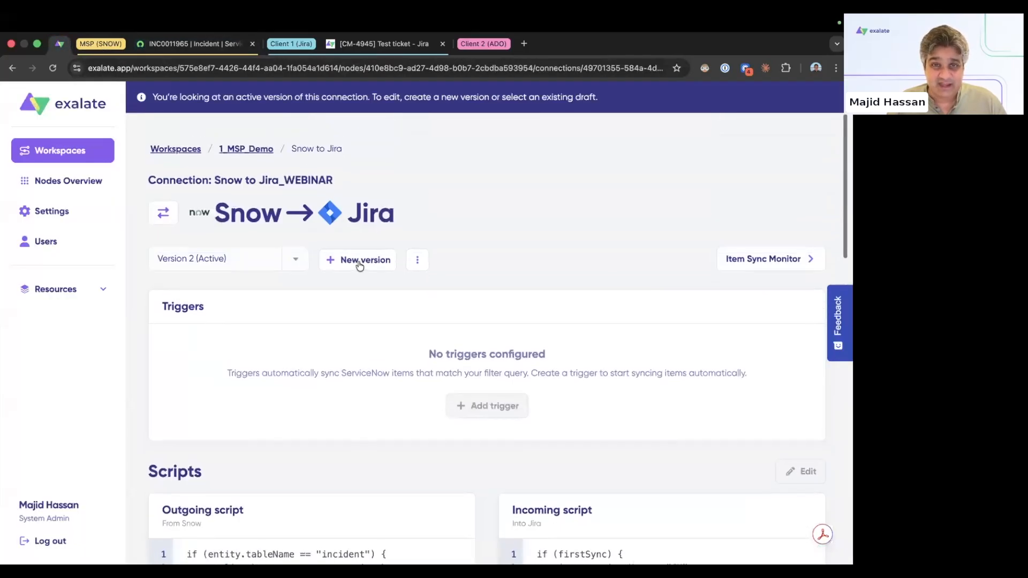
click(357, 263)
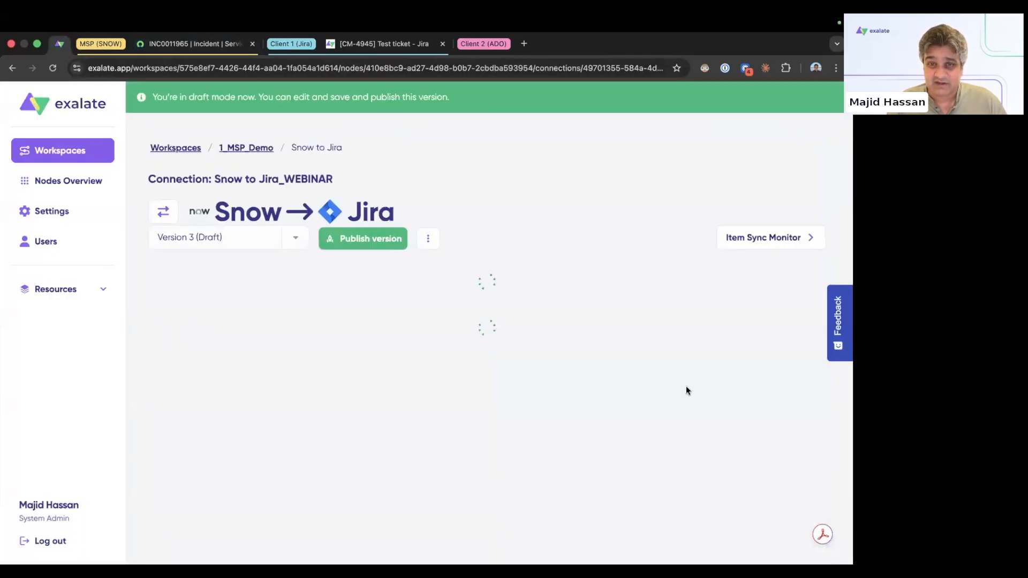
scroll(683, 389, down, 2)
Step: Ask Aida for an incoming status mapping: New, In Porgress, Resolved to To Do, In Progress, Done
click(804, 410)
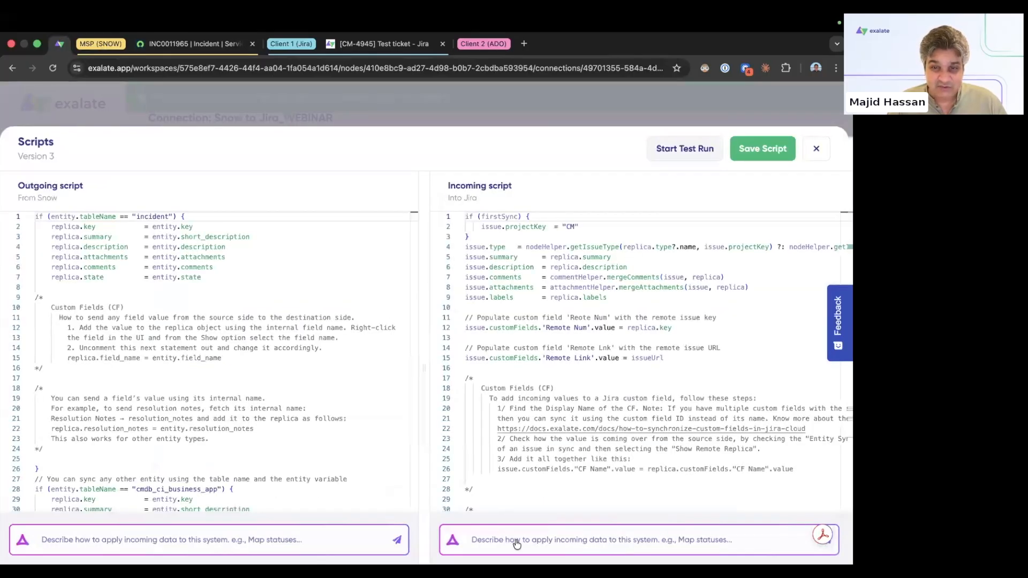
text(create a status mapping which maps N)
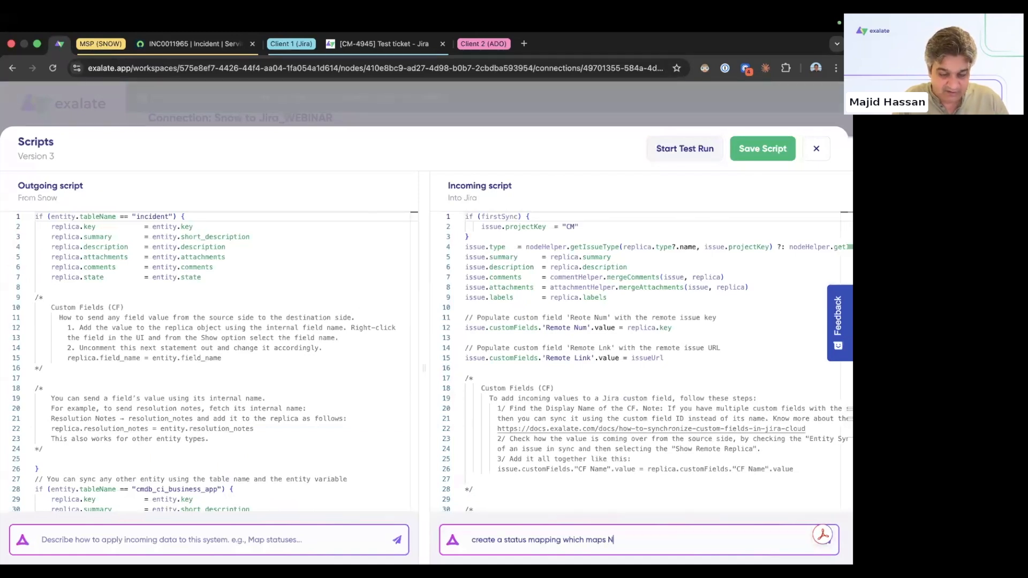
text(ew, In Porgress)
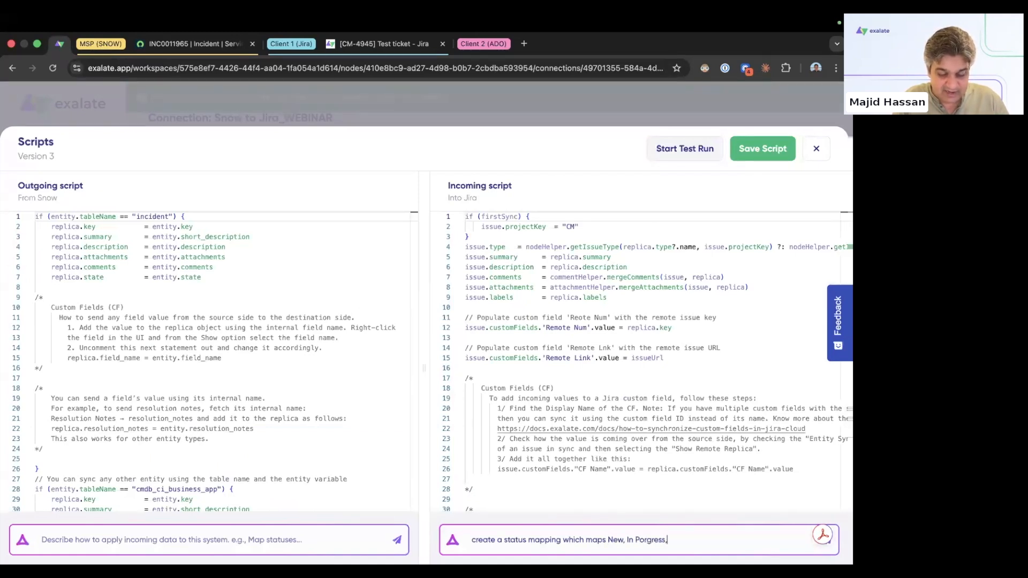
text(, Resolved to To Do,)
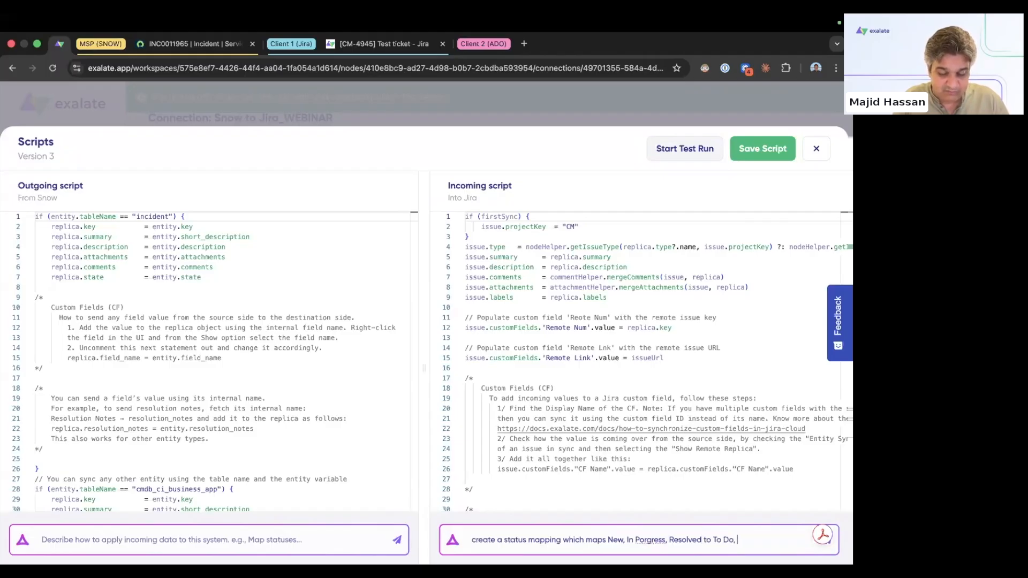
text( In Progress, Done)
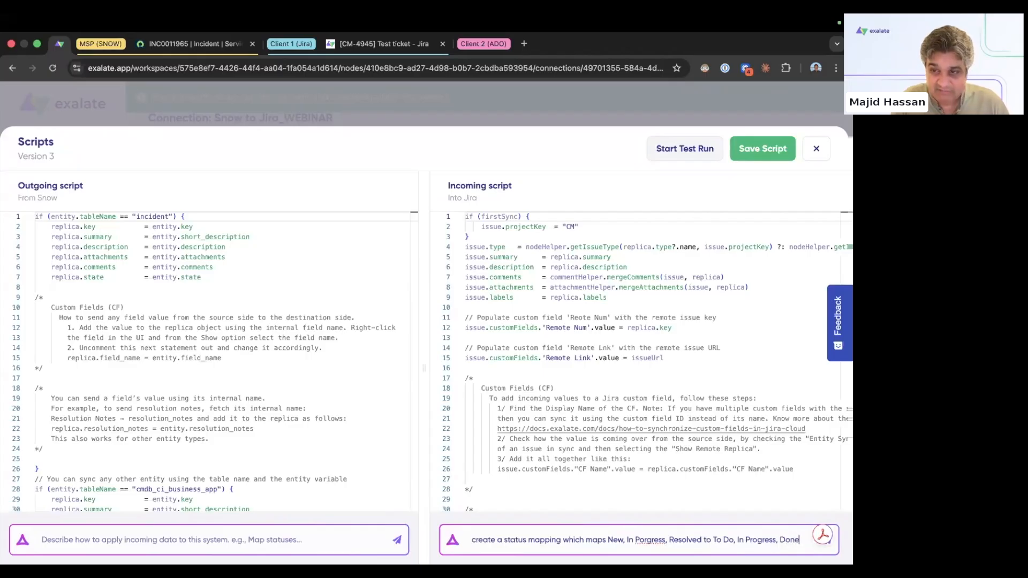
key(Return)
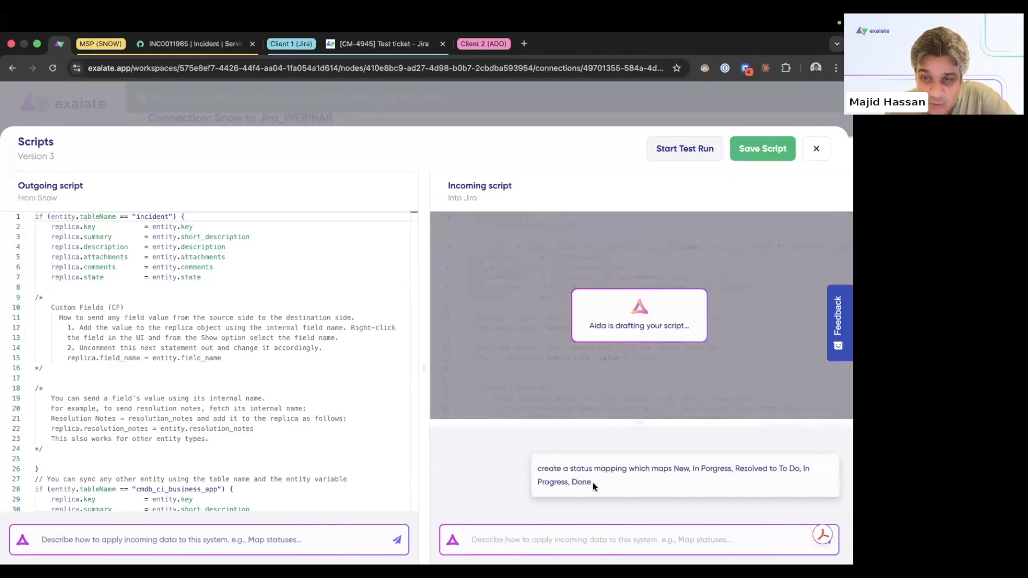
drag(593, 482, 539, 469)
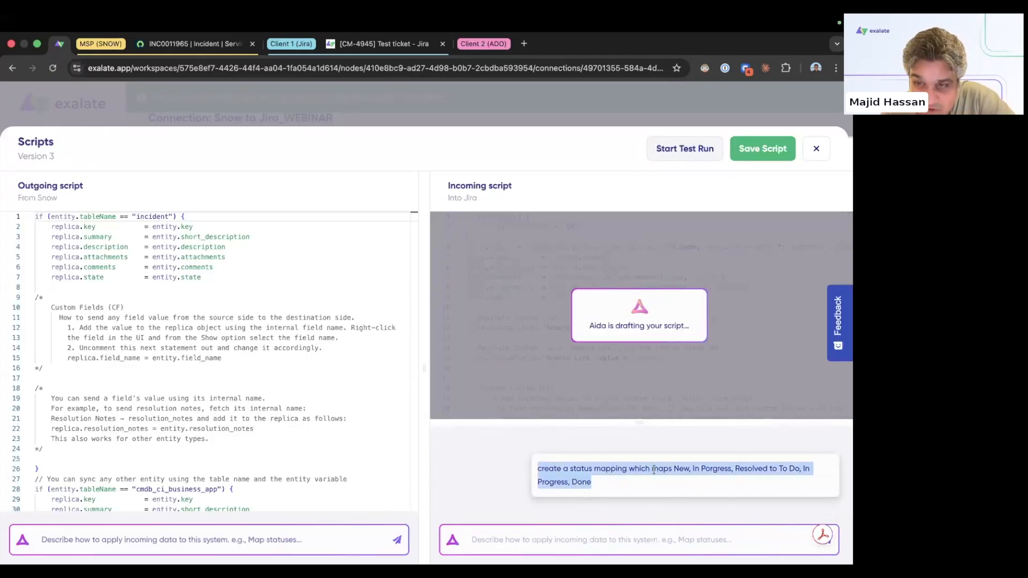
click(754, 472)
drag(767, 471, 674, 471)
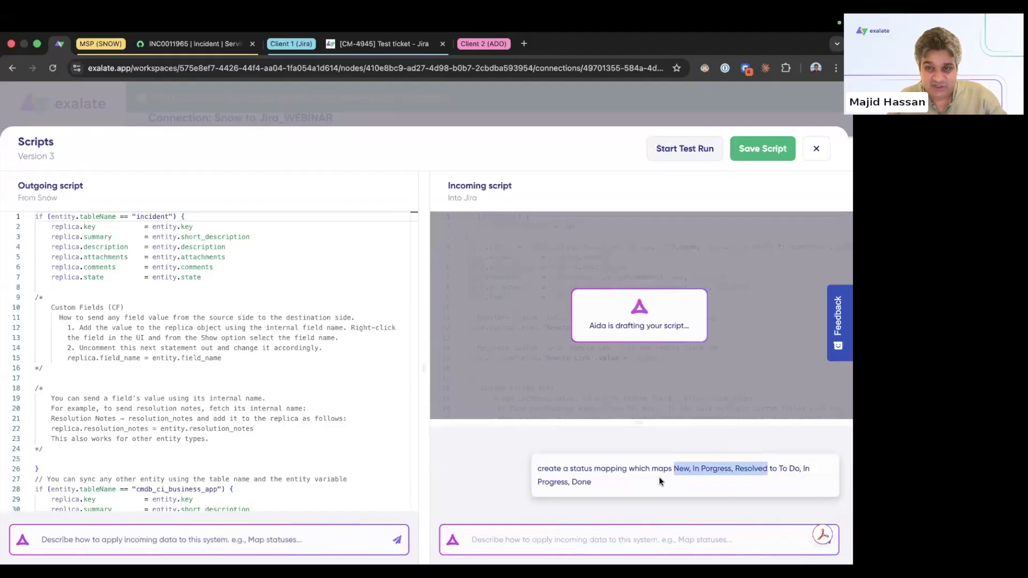
drag(782, 468, 790, 487)
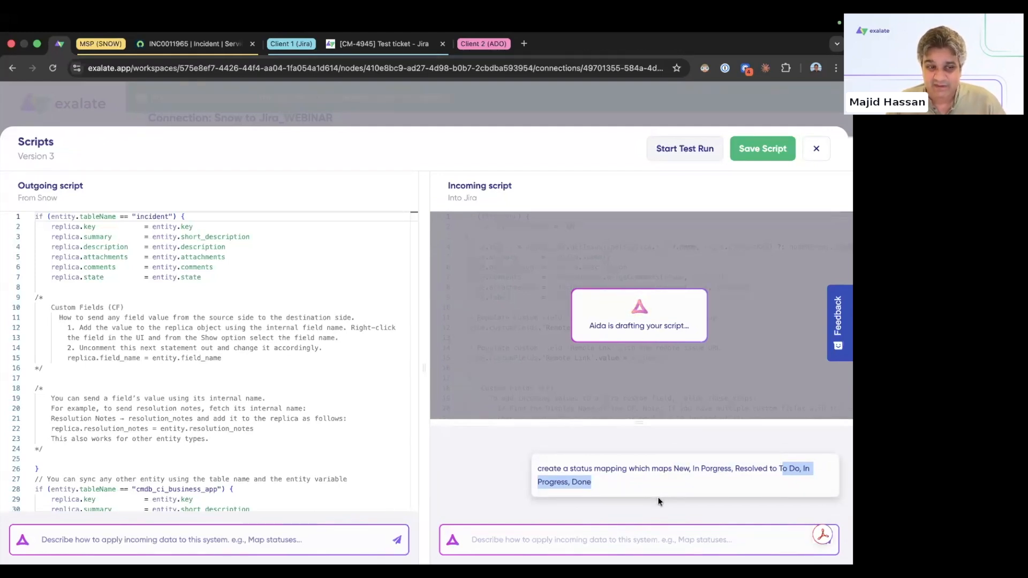
Step: Insert the drafted status mapping and correct 'Porgress' to 'Progress'
click(687, 395)
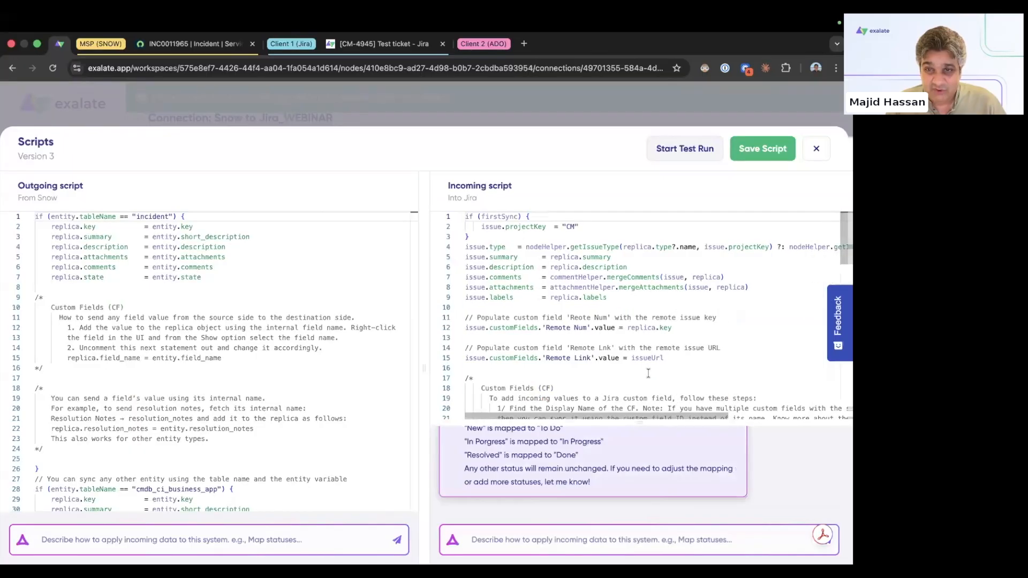
scroll(577, 339, down, 5)
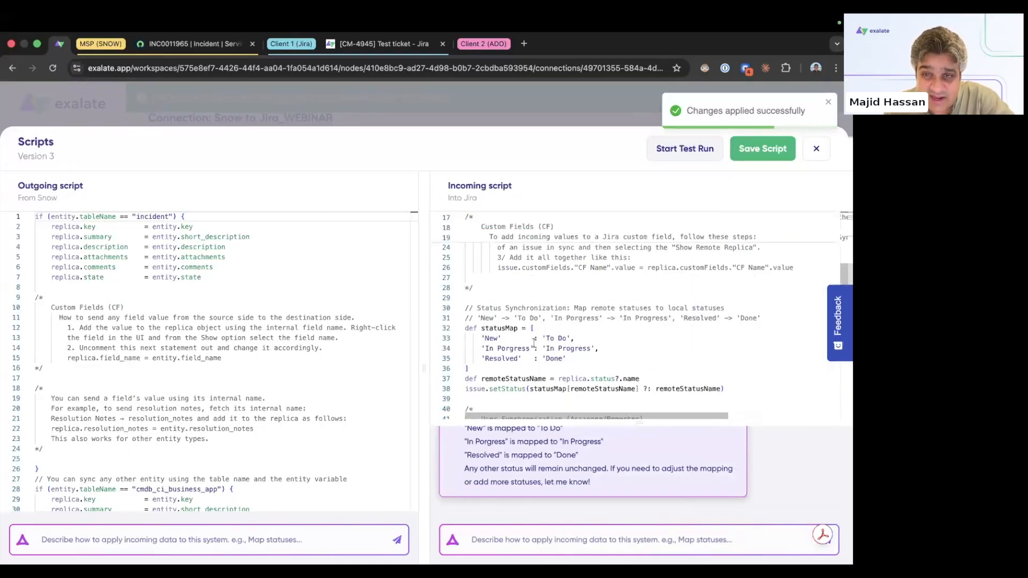
drag(484, 338, 567, 338)
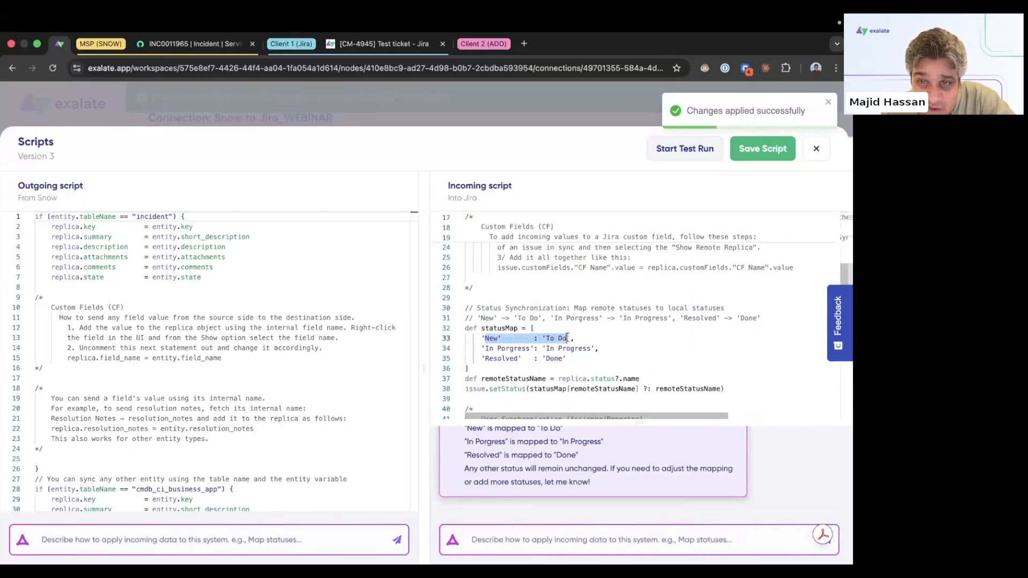
click(505, 349)
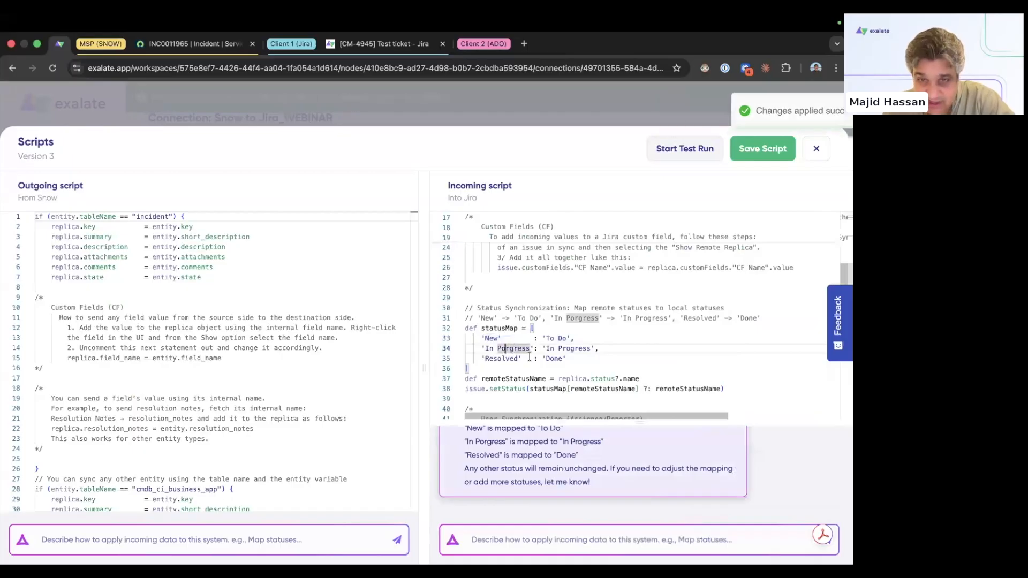
key(BackSpace)
text(o)
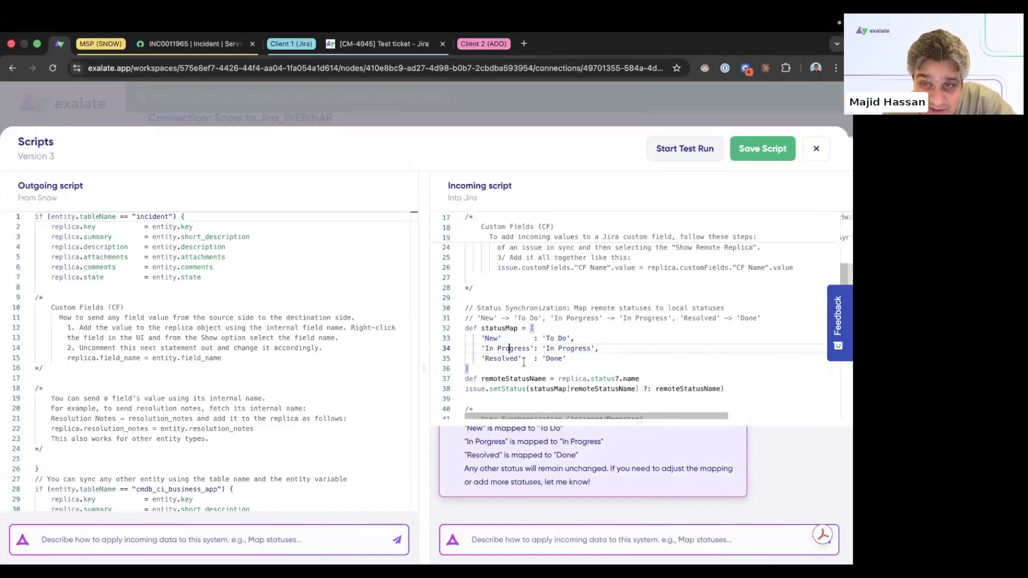
click(573, 372)
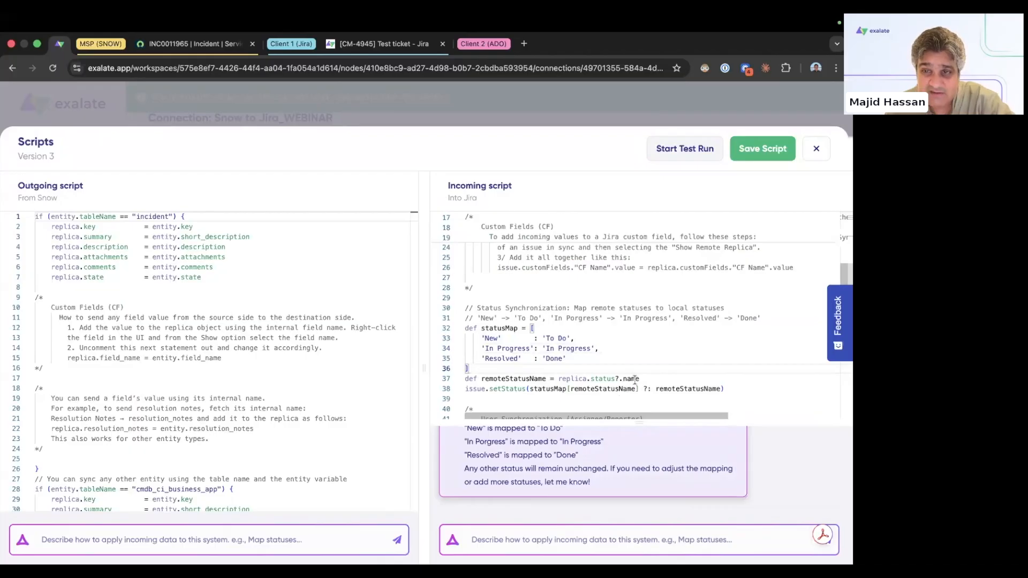
Step: Change replica.status?.name to replica.state on line 37, save, and publish Version 3
drag(641, 379, 557, 380)
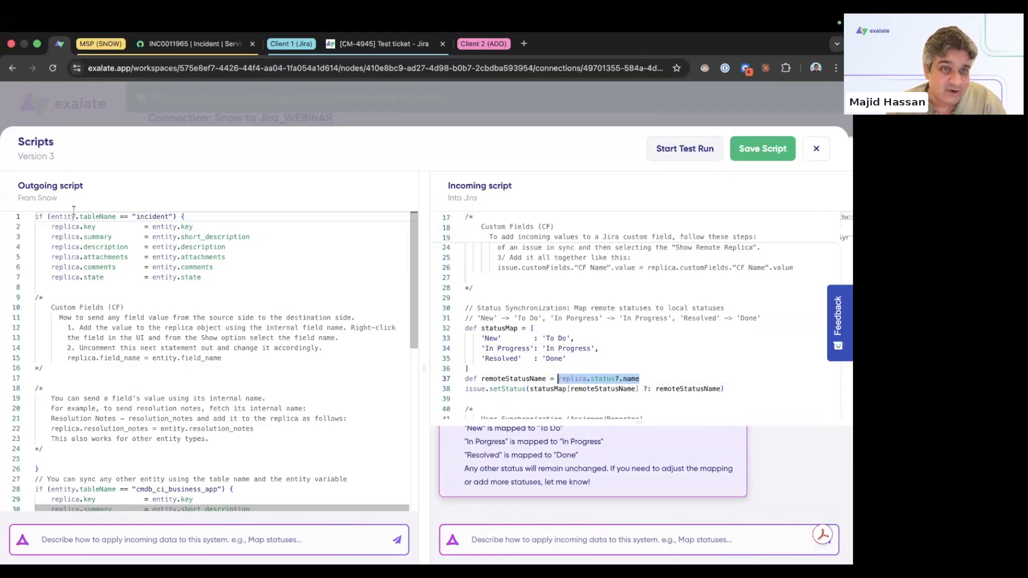
drag(108, 277, 52, 277)
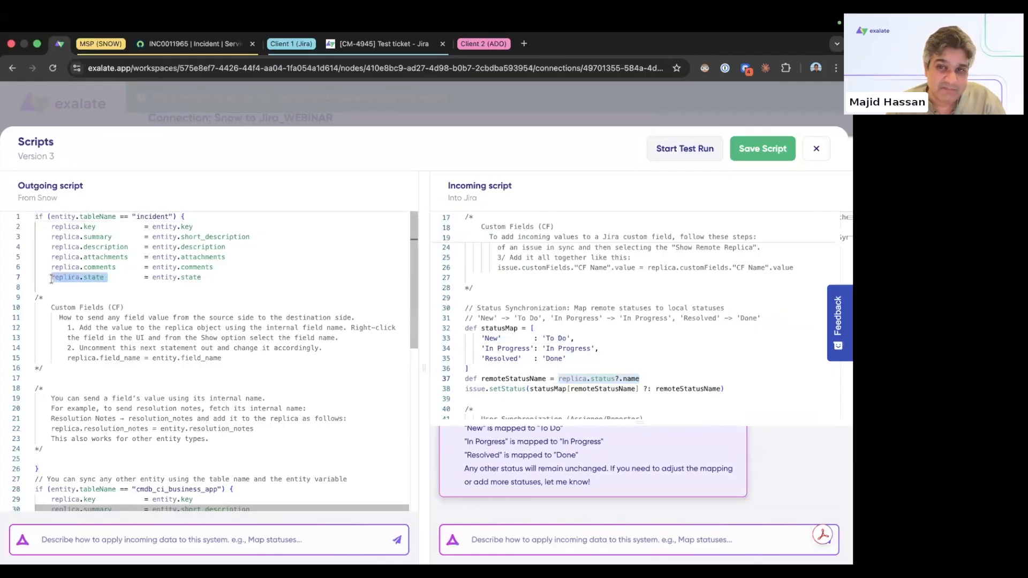
double_click(642, 379)
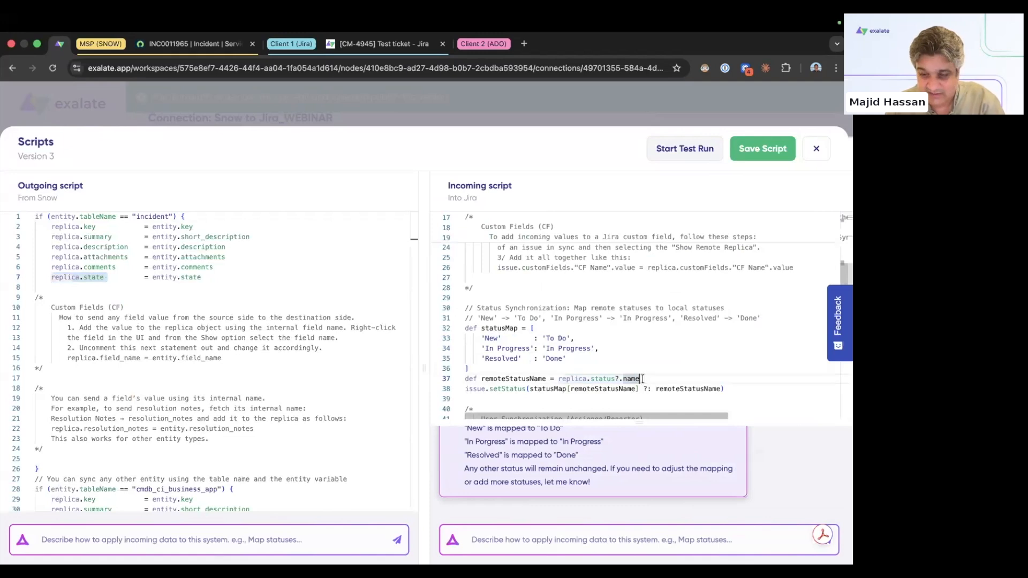
key(BackSpace)
key(BackSpace)
key(BackSpace)
key(BackSpace)
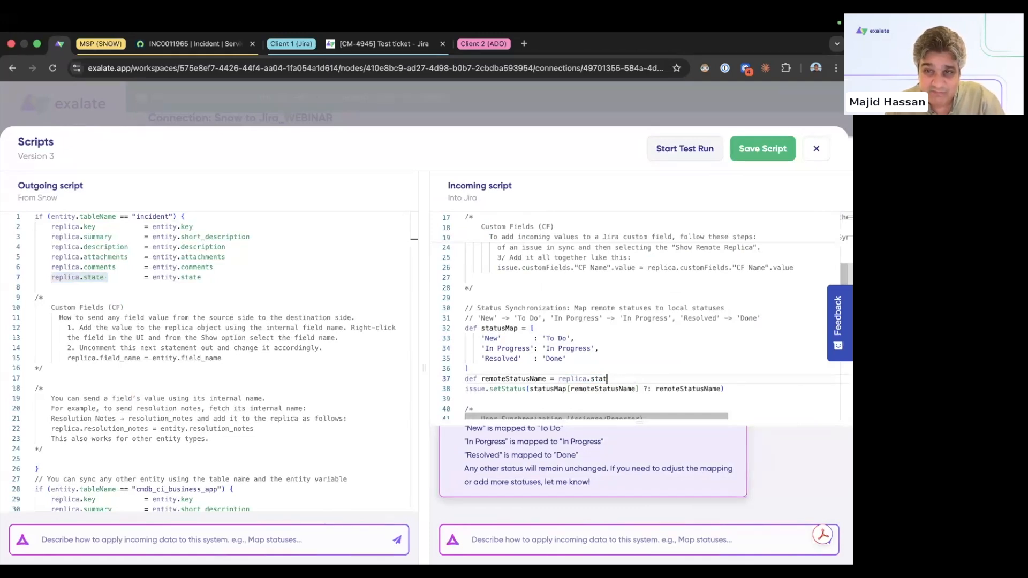
text(e)
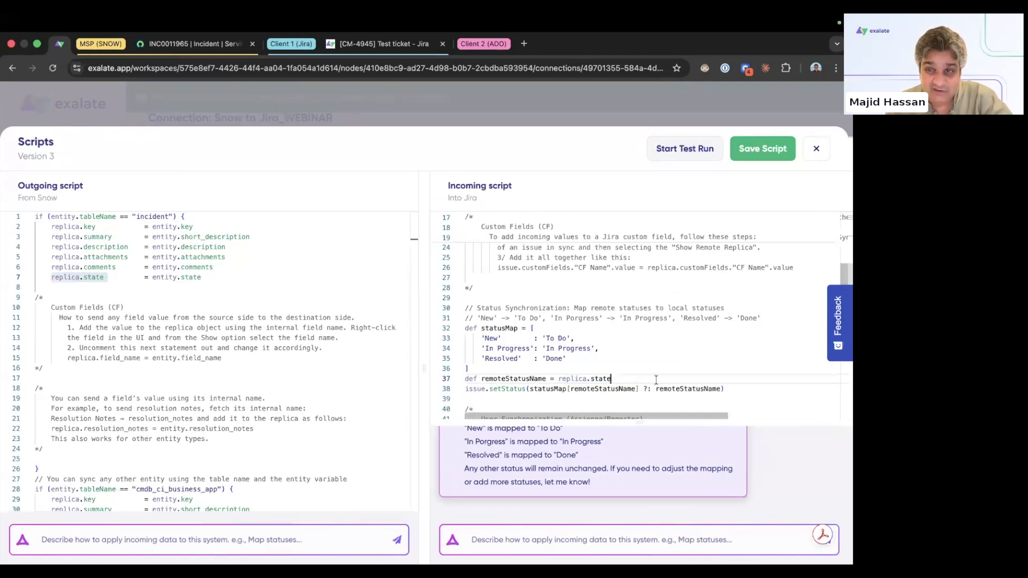
click(748, 151)
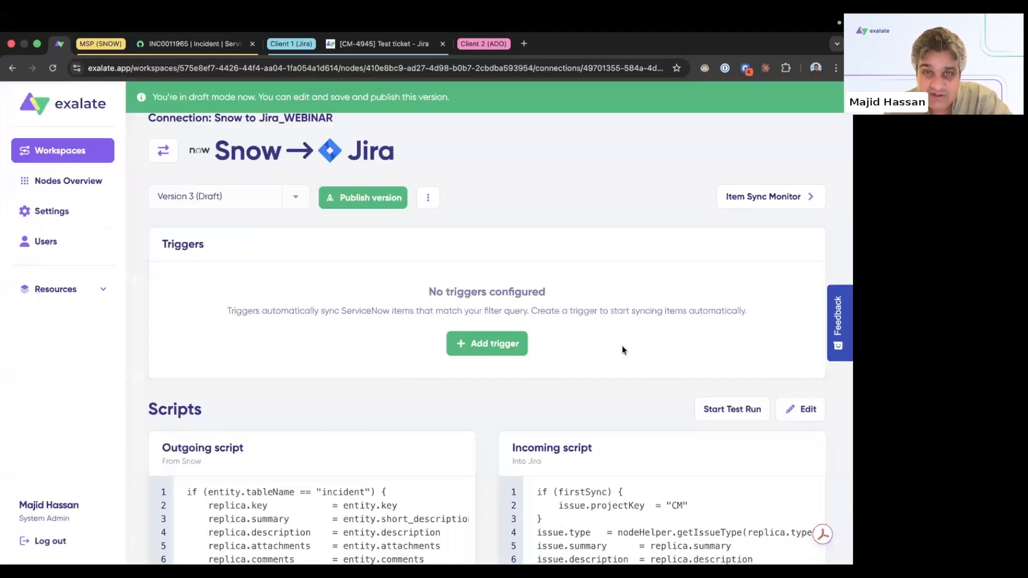
click(371, 206)
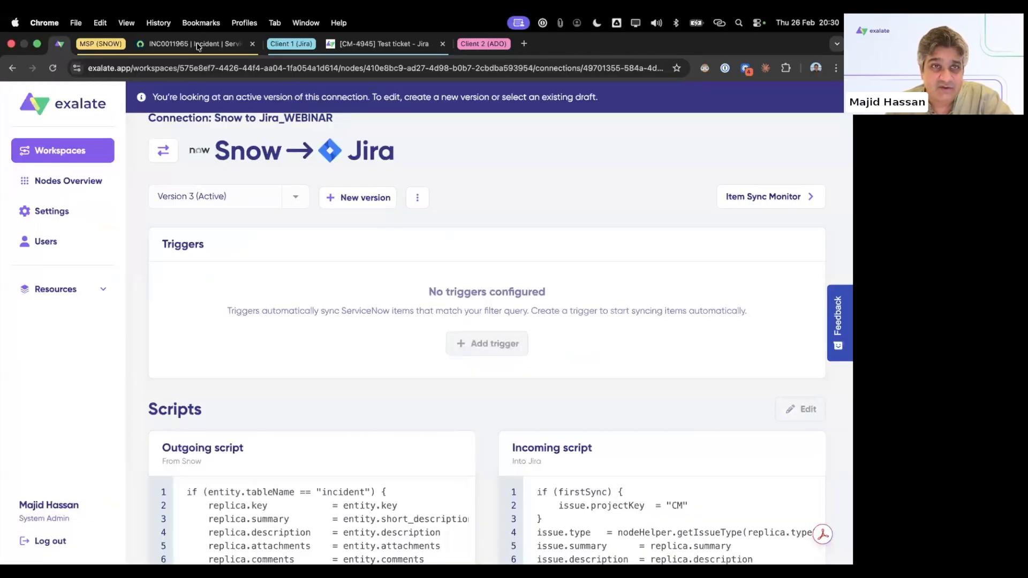
click(197, 47)
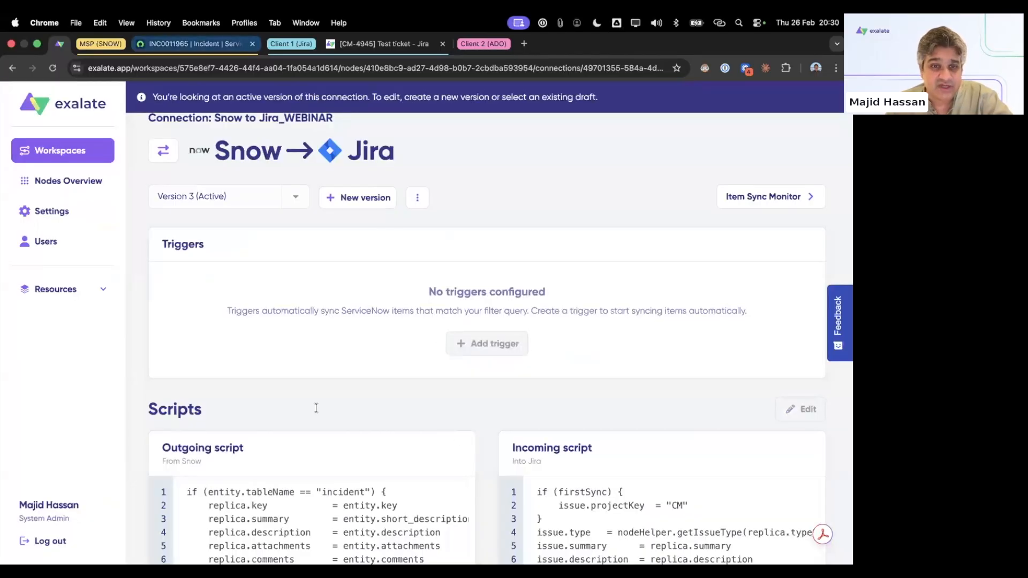
Step: Post the customer-visible comment 'asdfsadfdasf' on incident INC0011965
scroll(329, 411, down, 5)
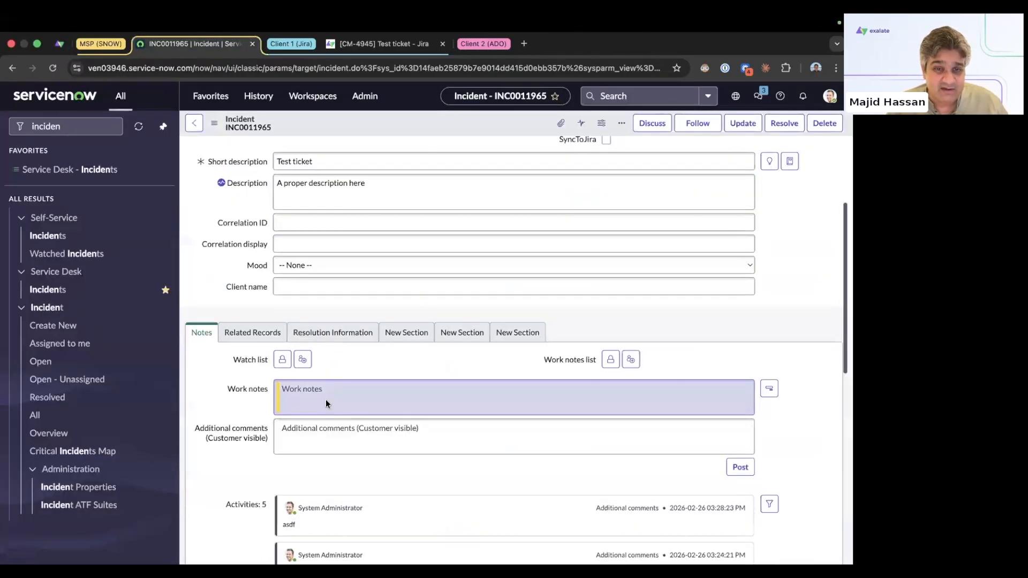
click(315, 357)
text(asdfsadfdasf)
click(739, 382)
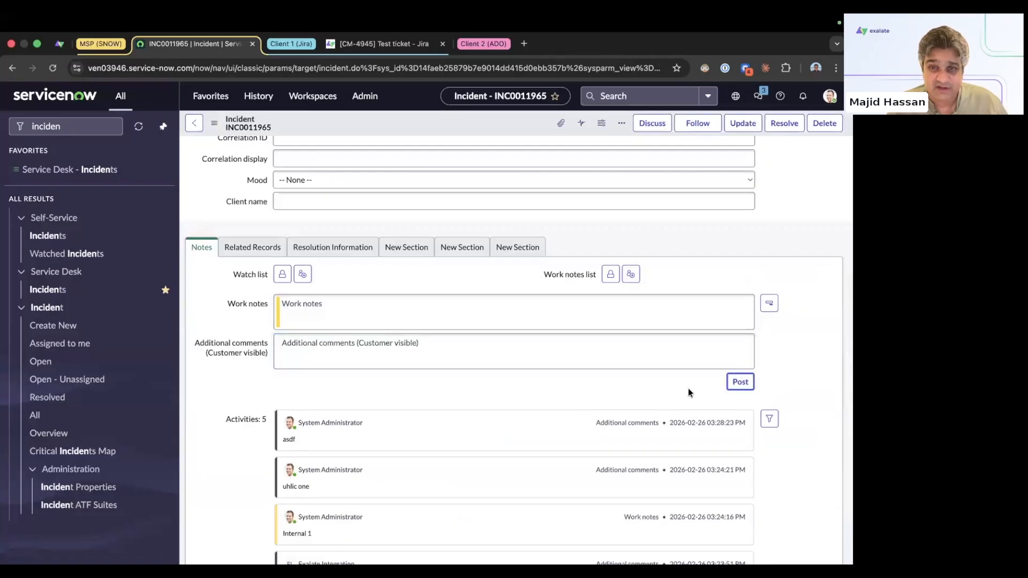
Step: Set the incident State to In Progress, save it, and check Jira ticket CM-4945
scroll(664, 264, up, 5)
click(639, 185)
click(690, 199)
right_click(476, 127)
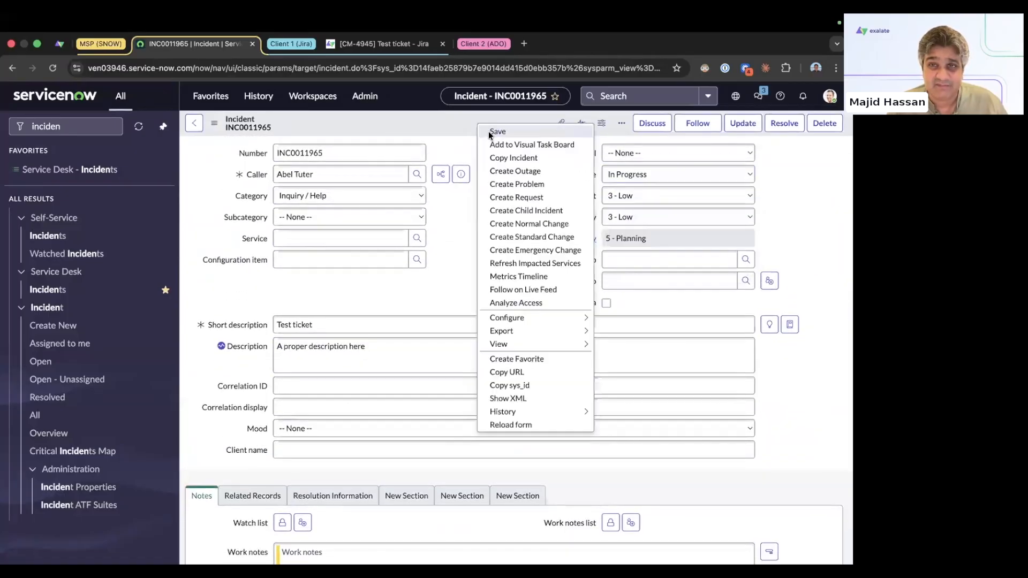
click(488, 134)
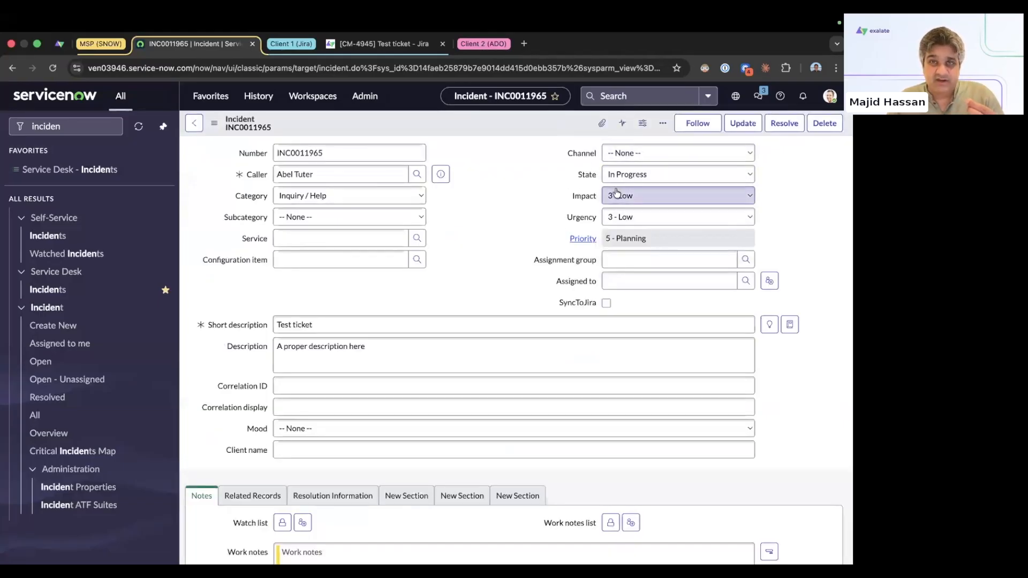
click(383, 43)
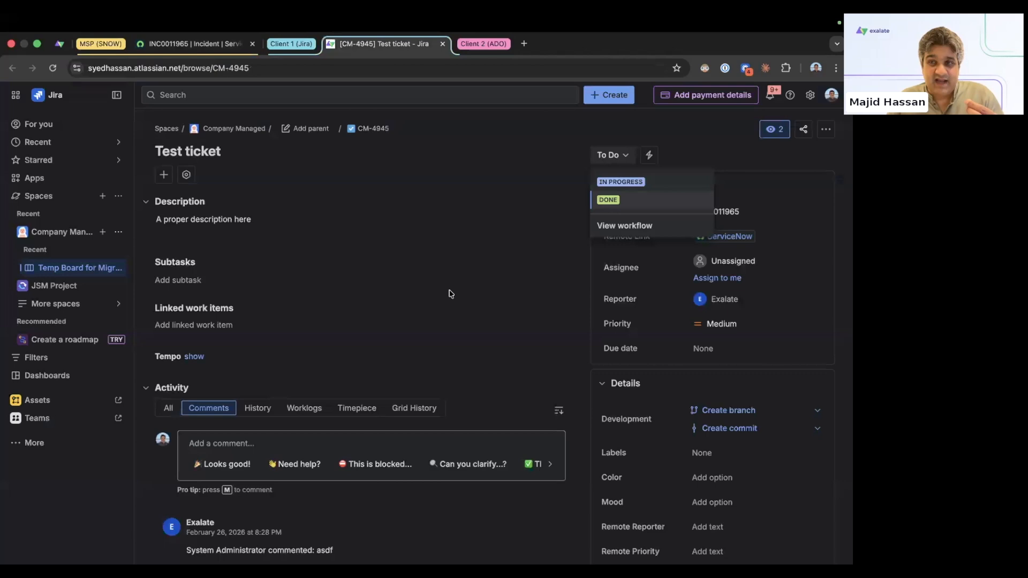
Step: Reload Jira CM-4945 until the synced comment and In Progress status appear, then return to INC0011965
click(538, 340)
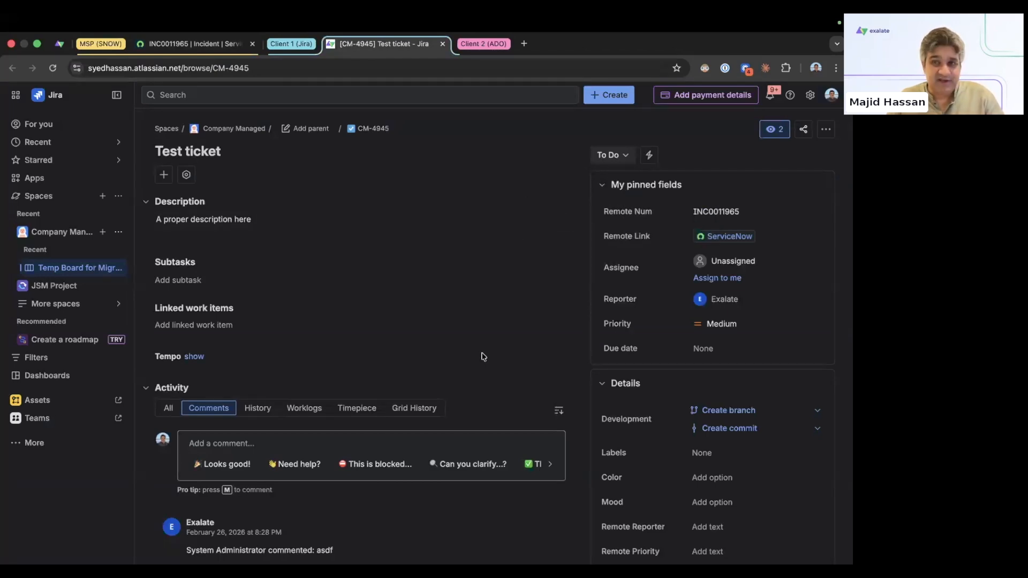
click(51, 71)
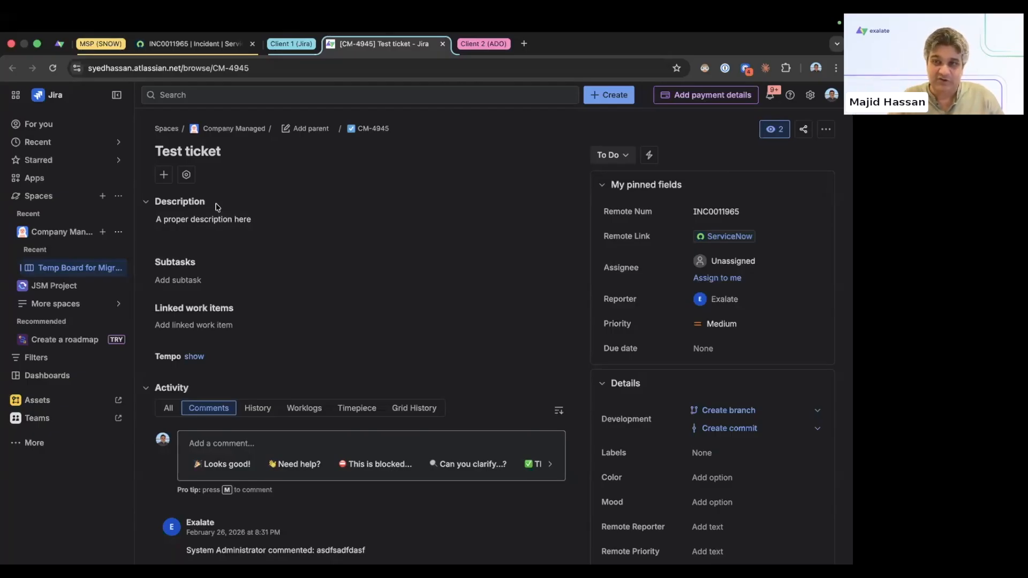
click(52, 68)
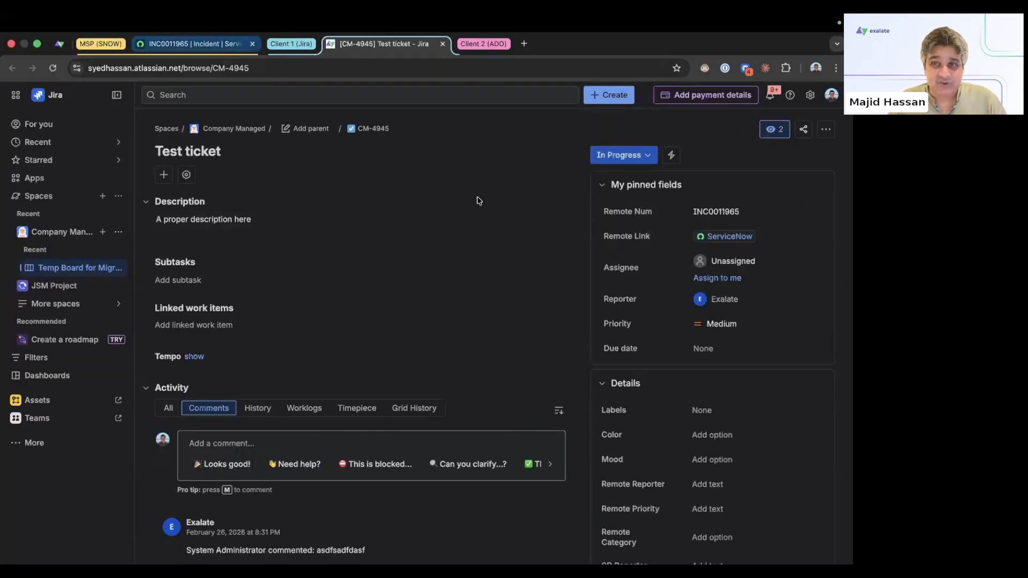
key(ctrl+shift+Tab)
click(619, 176)
Step: Give INC0011965 resolution code Solved (Permanently) and resolution notes 'asdf'
click(424, 361)
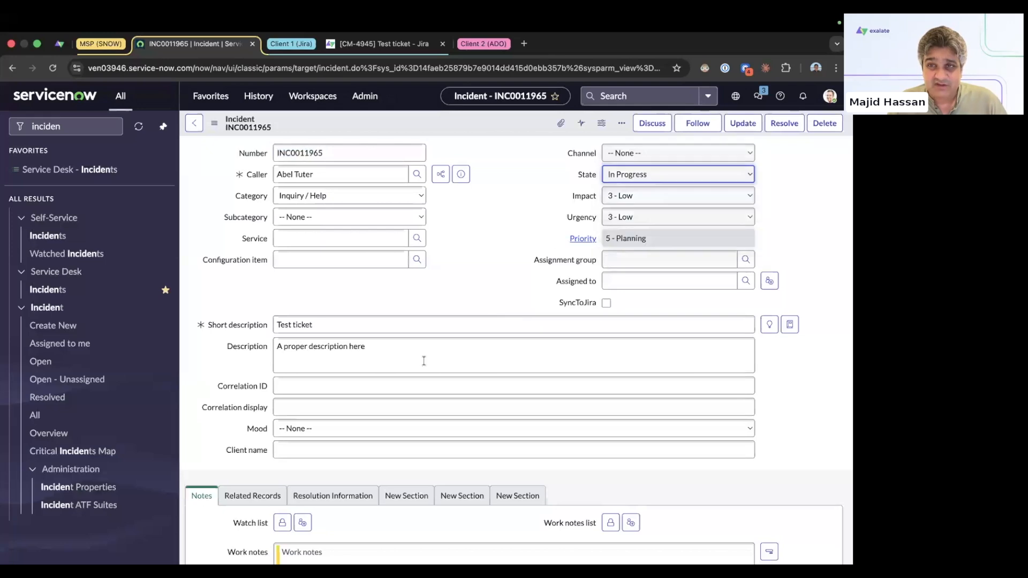
scroll(374, 377, down, 3)
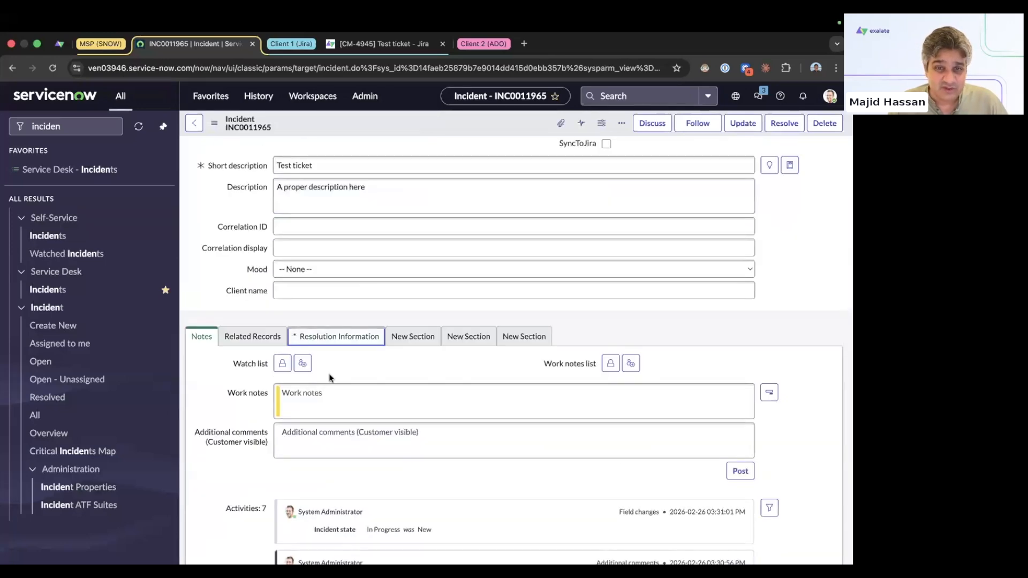
click(337, 336)
click(317, 386)
click(316, 416)
click(324, 412)
text(asdf)
Step: Save the resolved incident and go to the linked Jira ticket
right_click(401, 126)
click(418, 133)
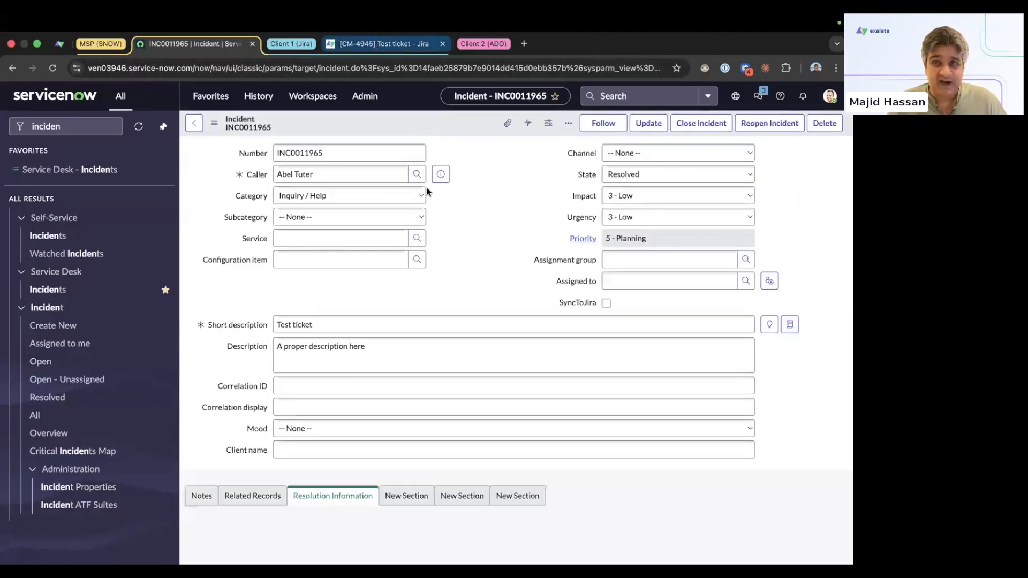
click(376, 43)
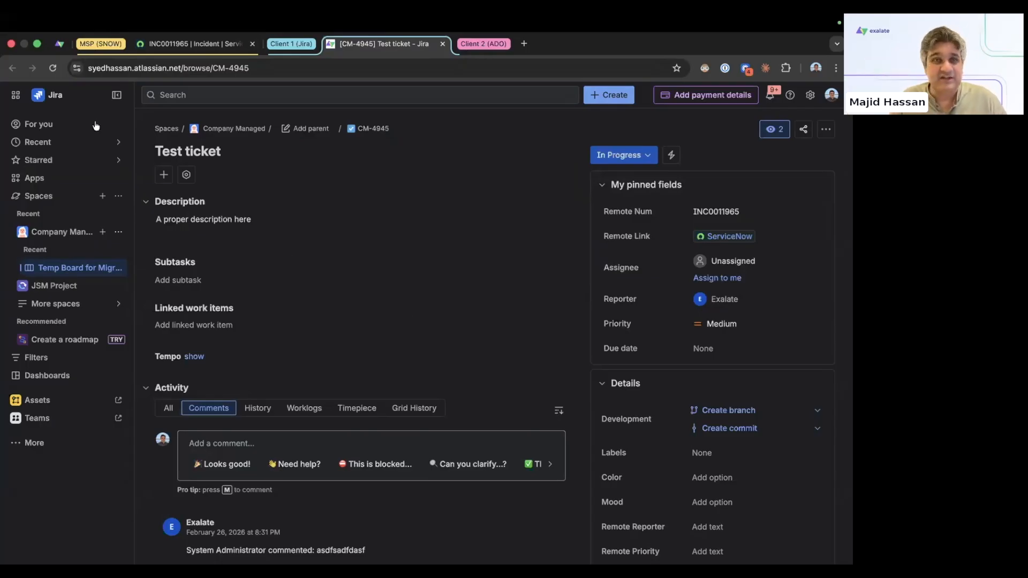
Step: Reload Jira CM-4945 to confirm it synced to Done, then go back to Exalate
click(53, 68)
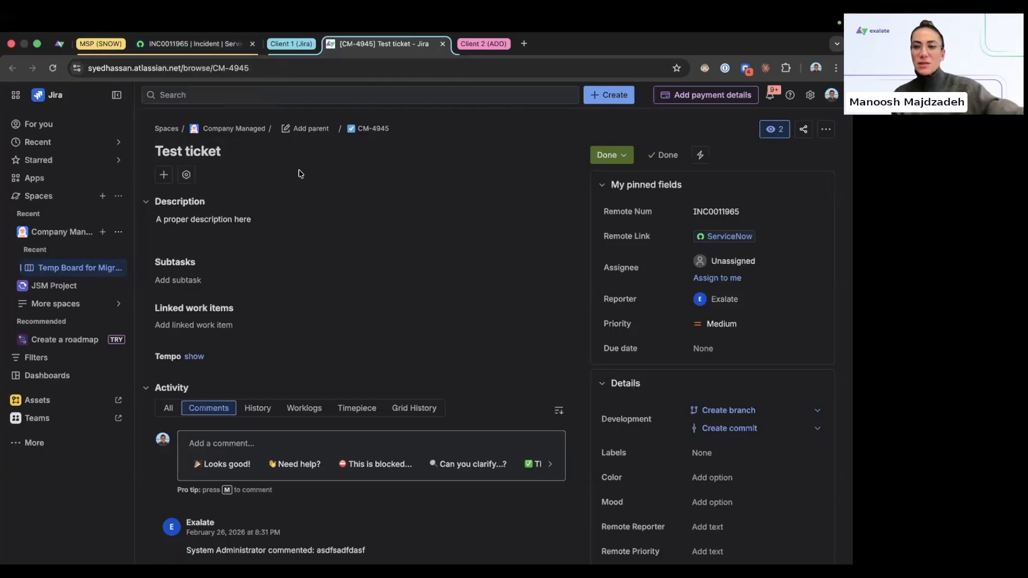
click(63, 49)
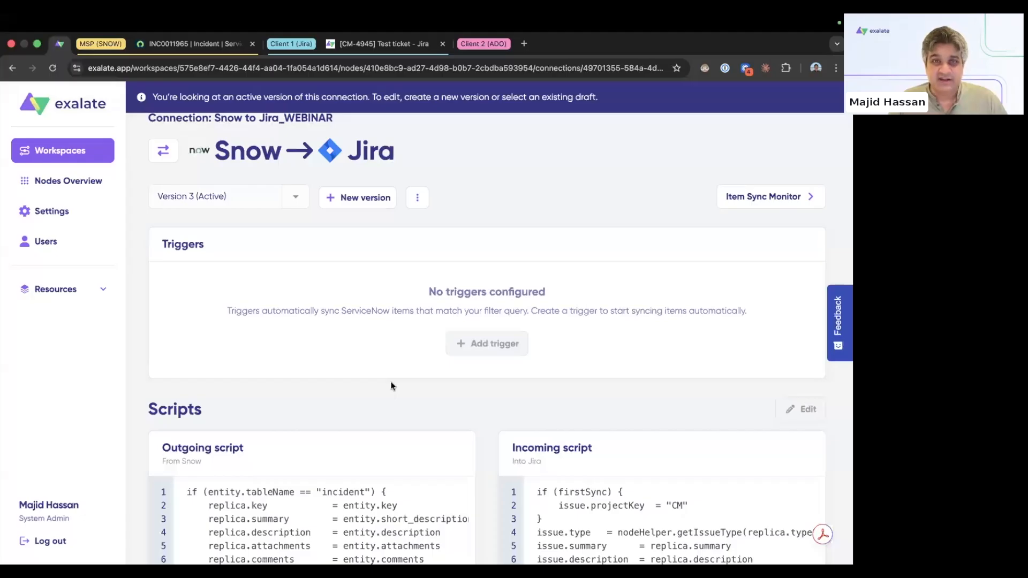
Step: Review the Snow to Jira_WEBINAR connection and its Item Sync Monitor, then return to INC0011965
scroll(391, 385, up, 2)
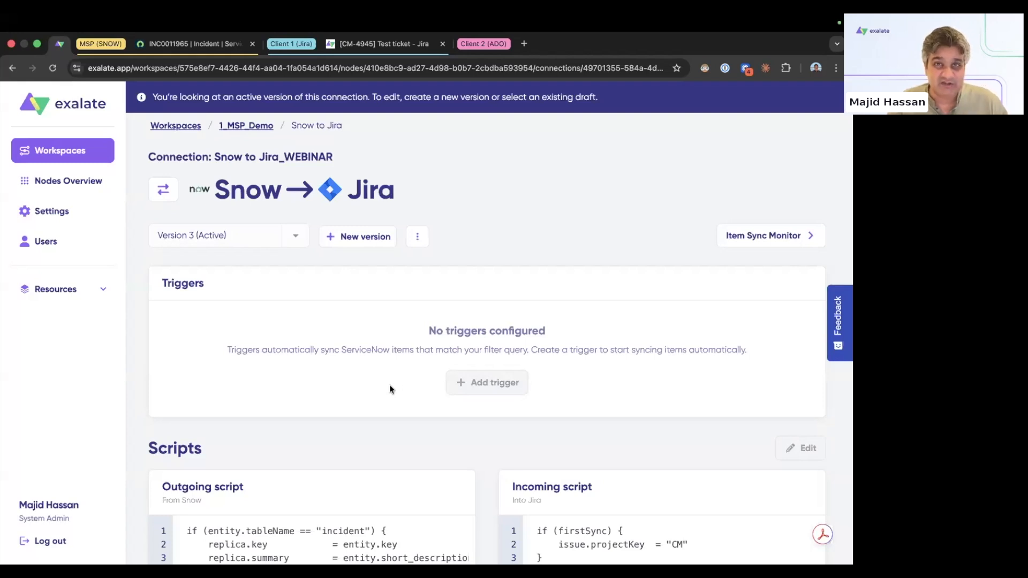
scroll(389, 389, down, 2)
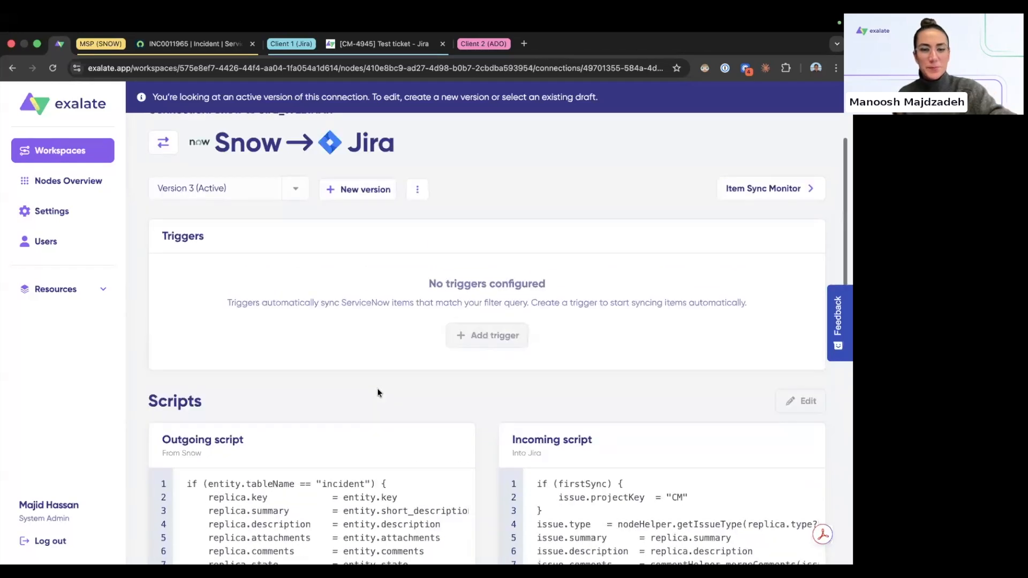
scroll(377, 393, up, 3)
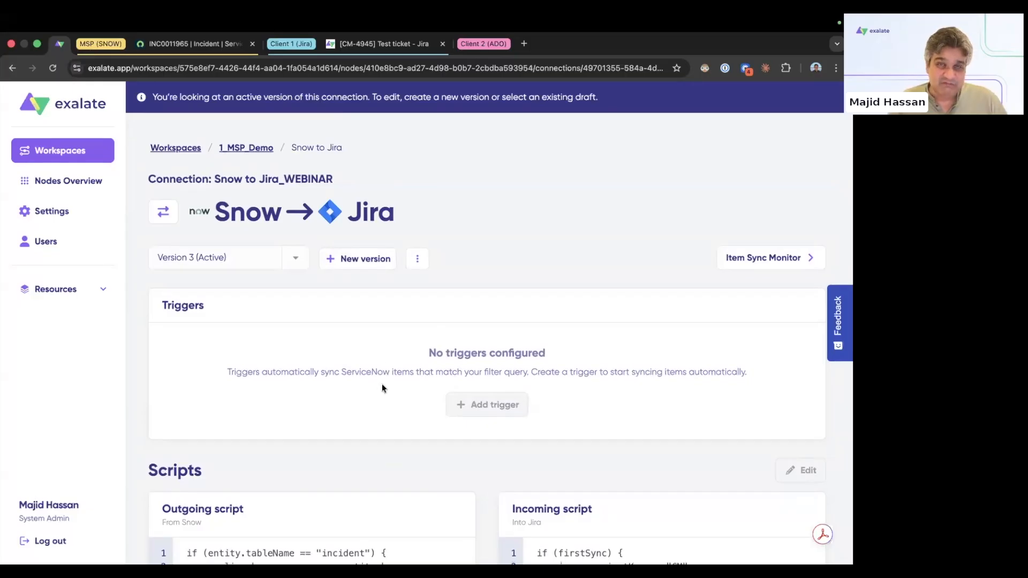
click(773, 259)
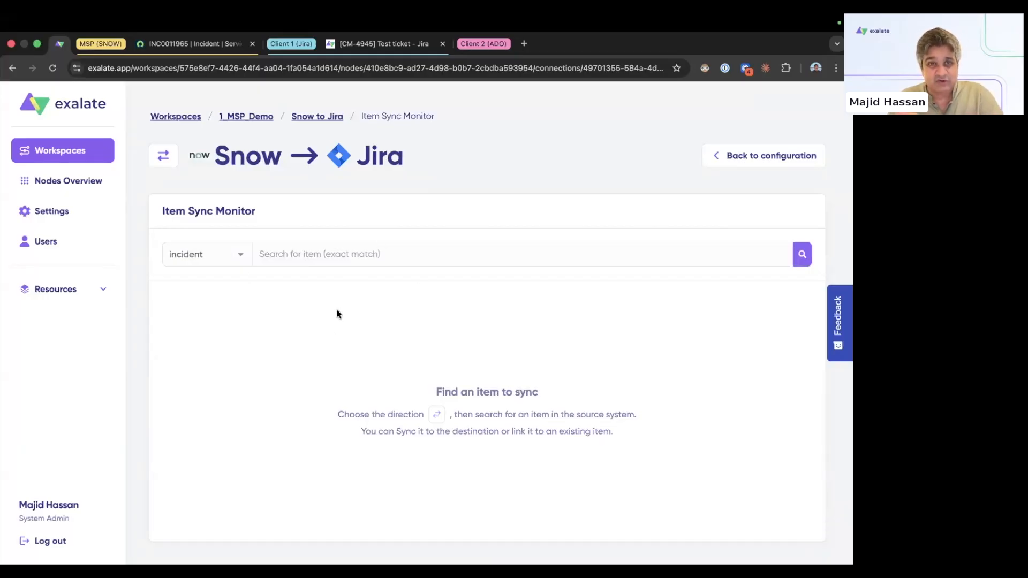
click(312, 117)
click(184, 48)
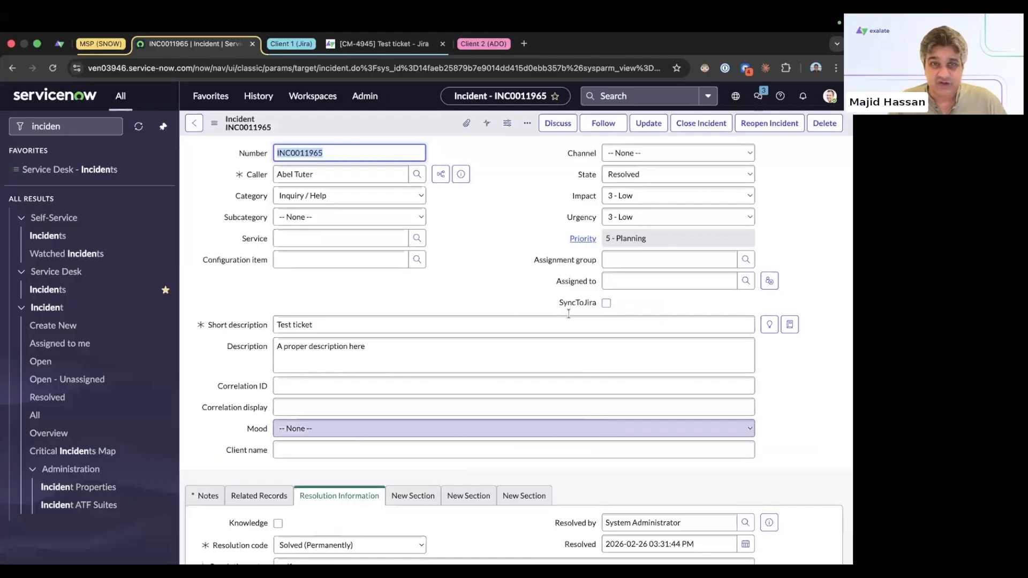
Step: Show the Incidents list of 1,171 records with an empty filter condition row
drag(538, 260, 596, 260)
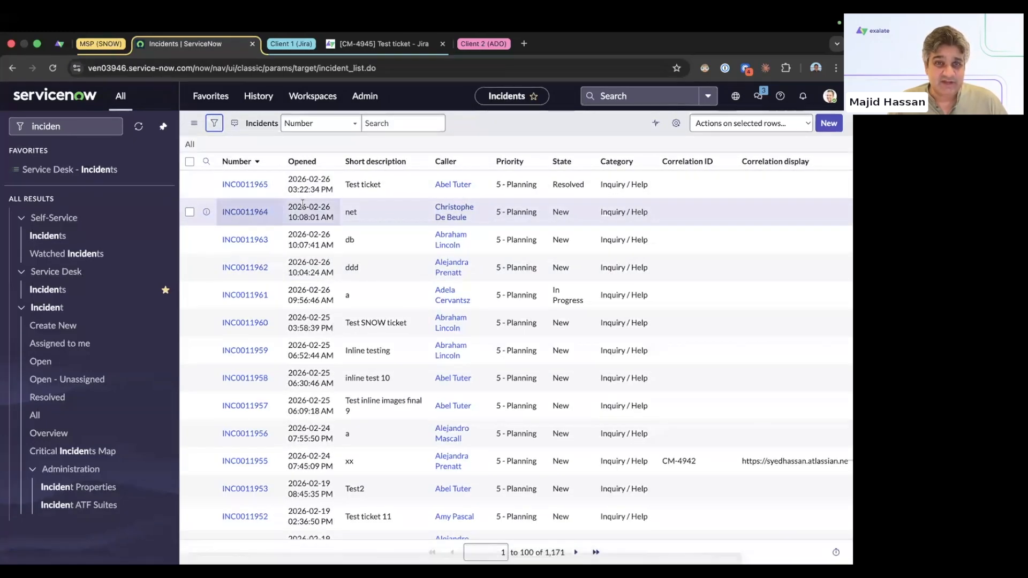
click(214, 124)
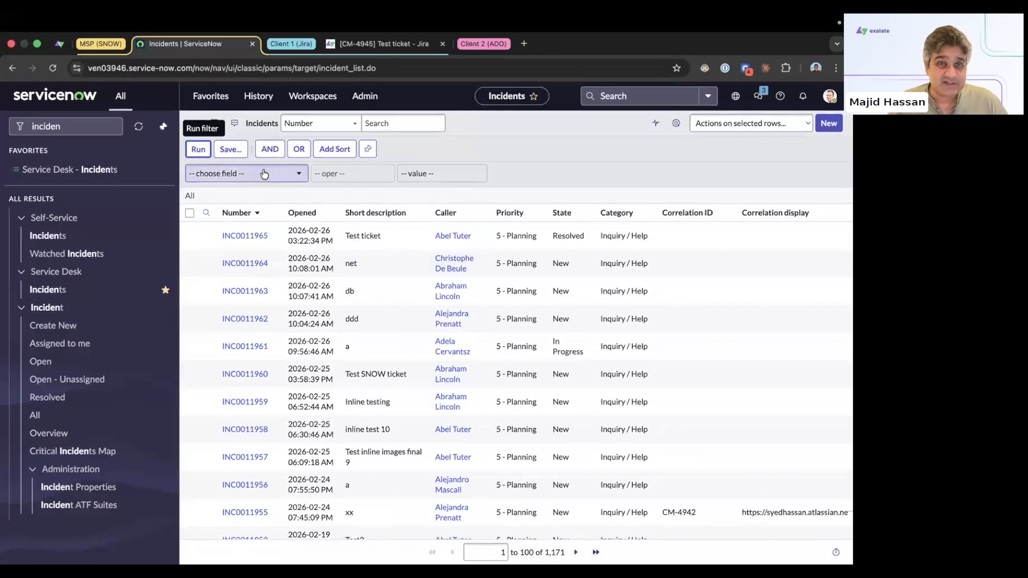
Step: Filter incidents to Assignment group is Database, leaving 68 records
click(263, 175)
text(ass)
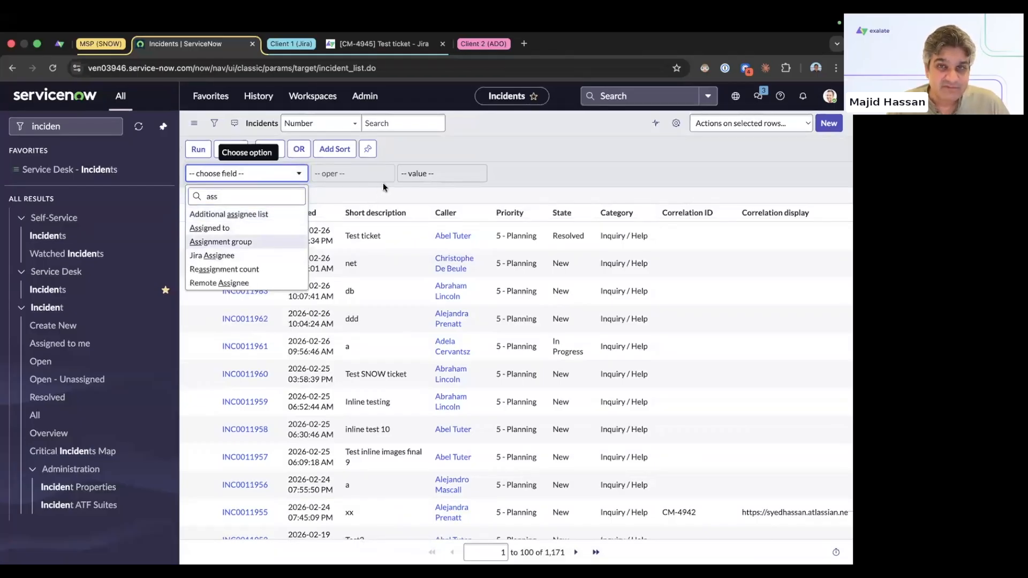
key(Return)
click(428, 173)
text(da)
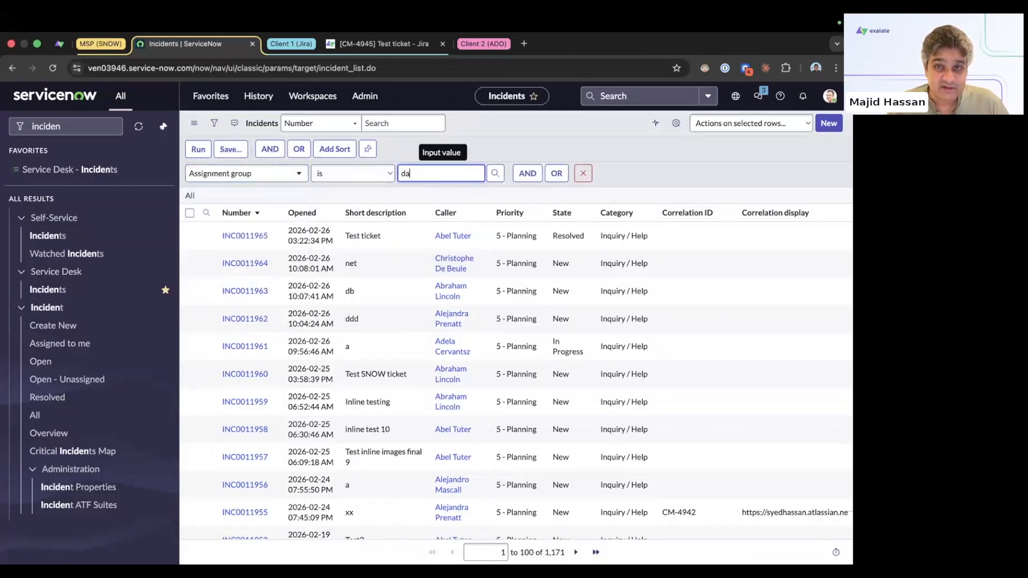
click(419, 198)
click(199, 149)
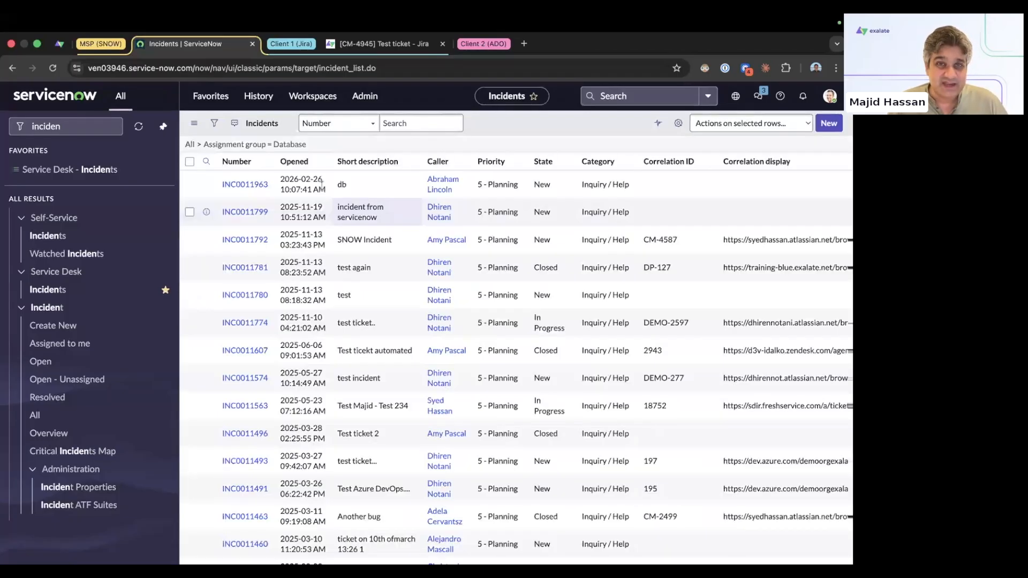
Step: Copy the Database filter's query and return to the Exalate connection
right_click(283, 149)
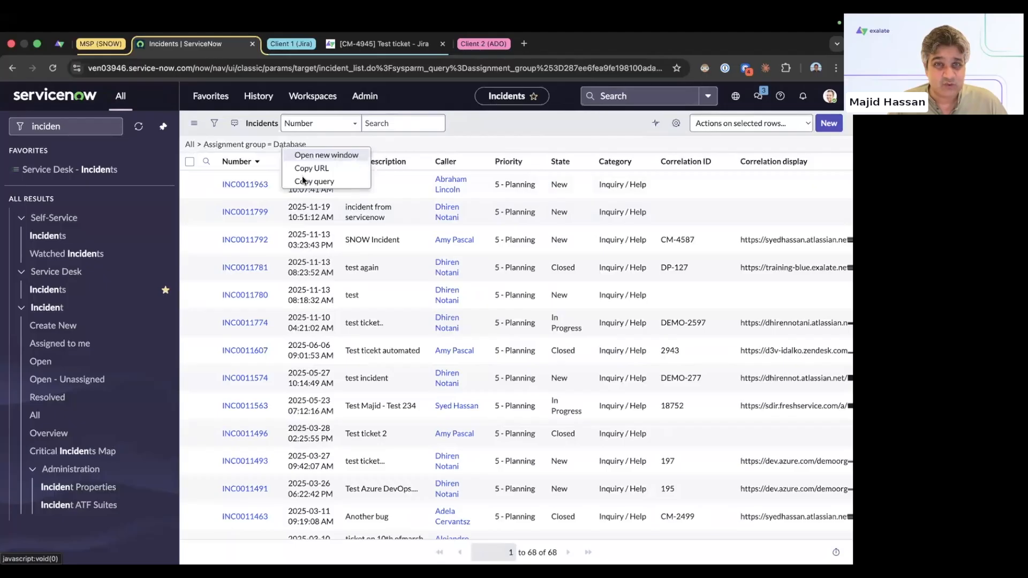
click(302, 181)
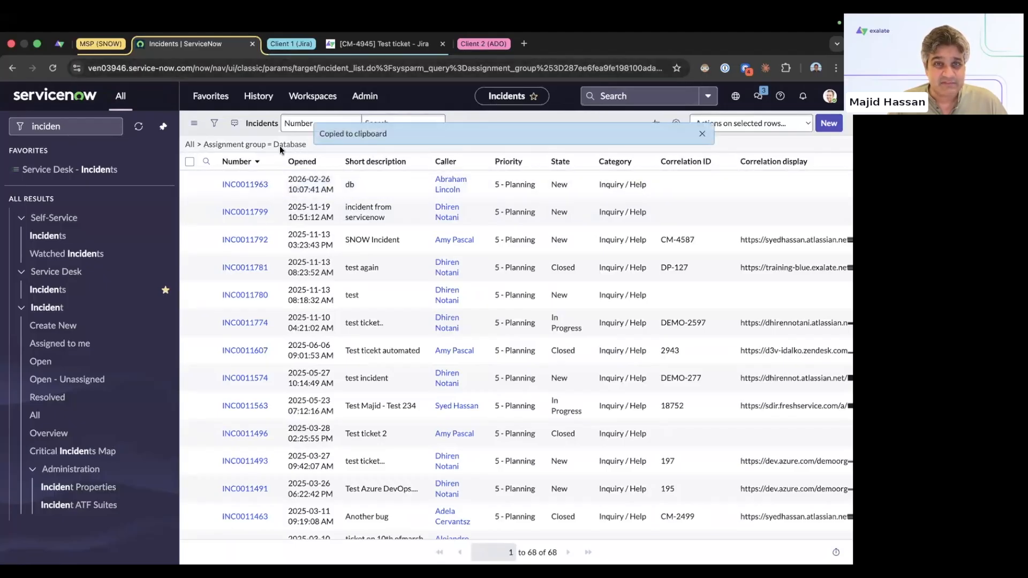
right_click(279, 146)
click(300, 181)
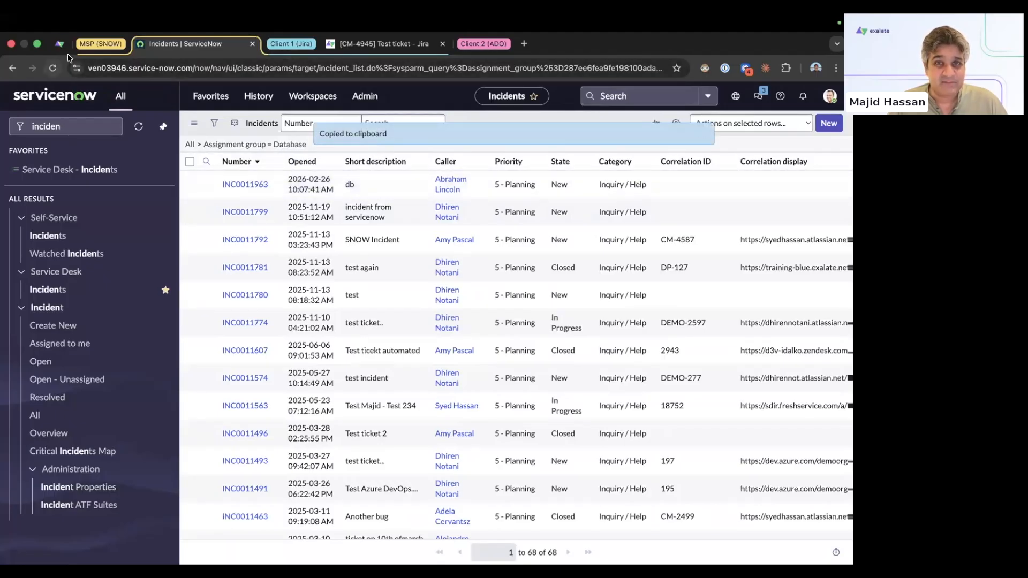
click(59, 43)
Step: In a new draft version, add an active trigger using the pasted Database assignment-group query
click(364, 265)
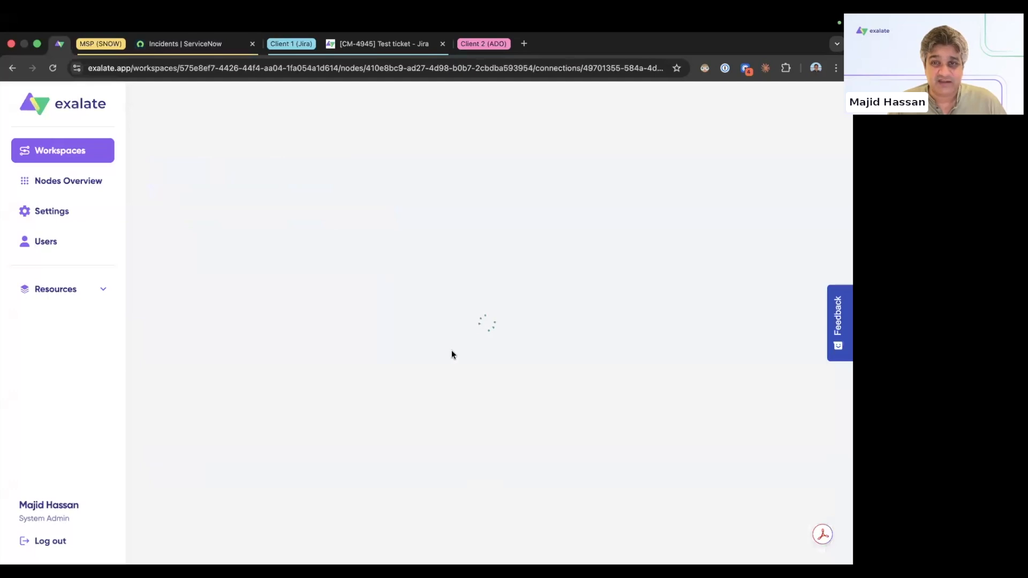
click(508, 401)
click(350, 303)
key(ctrl+v)
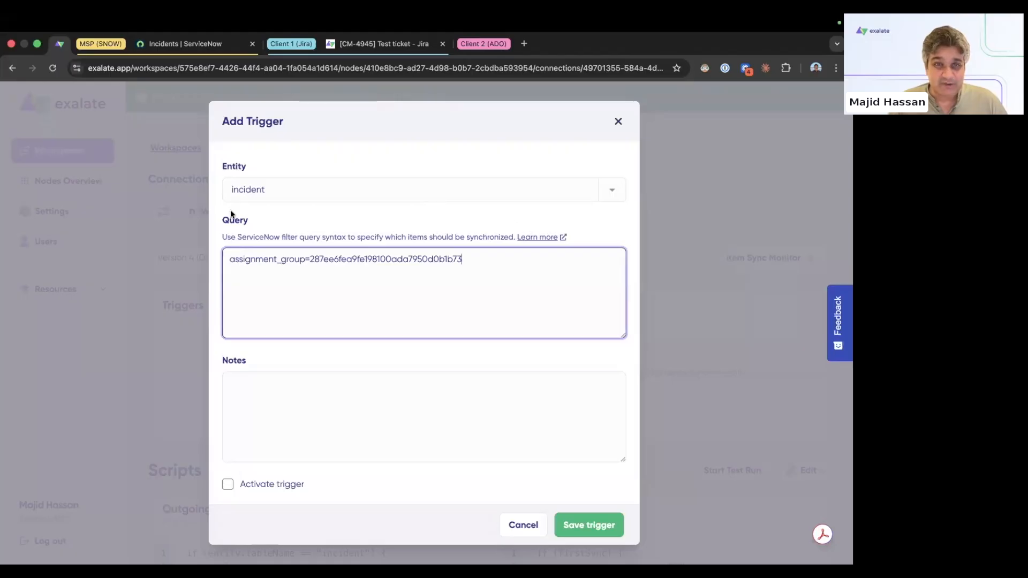
click(227, 486)
click(601, 525)
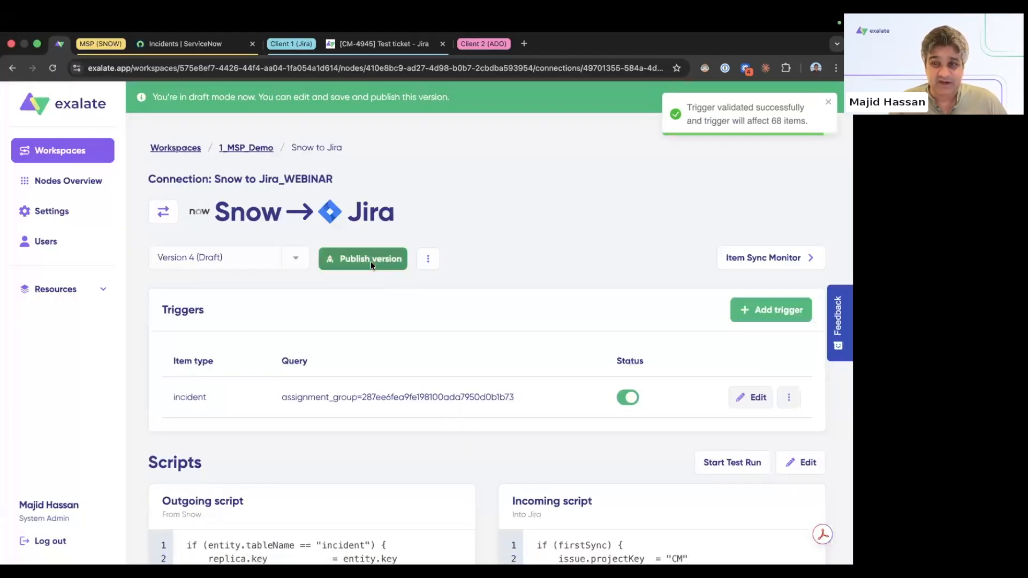
Step: Publish the draft as Version 4 of the connection
click(370, 261)
click(585, 367)
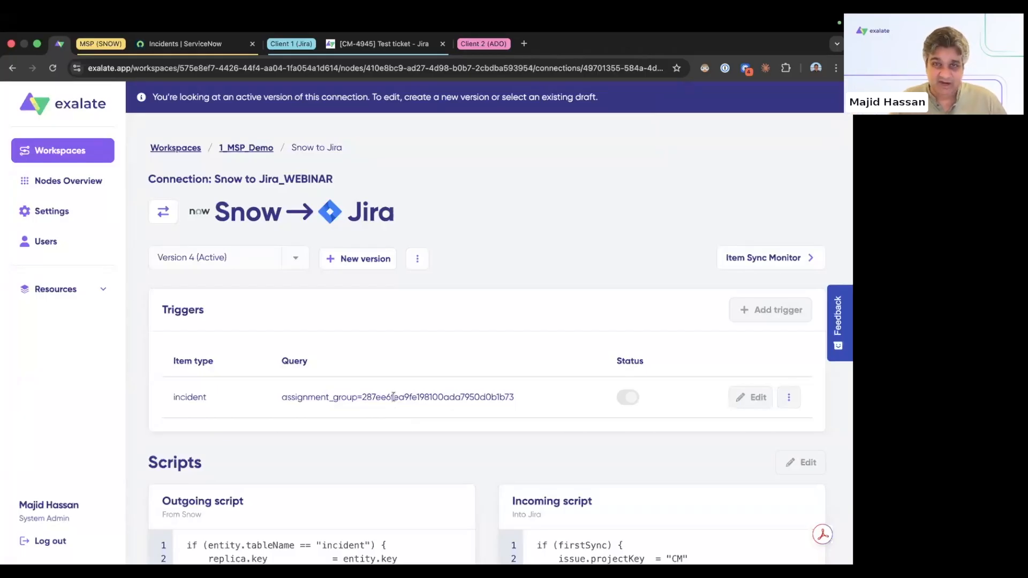
click(378, 48)
Step: View the Temp Board for Migrations work items as a list, then move to Azure DevOps
click(62, 271)
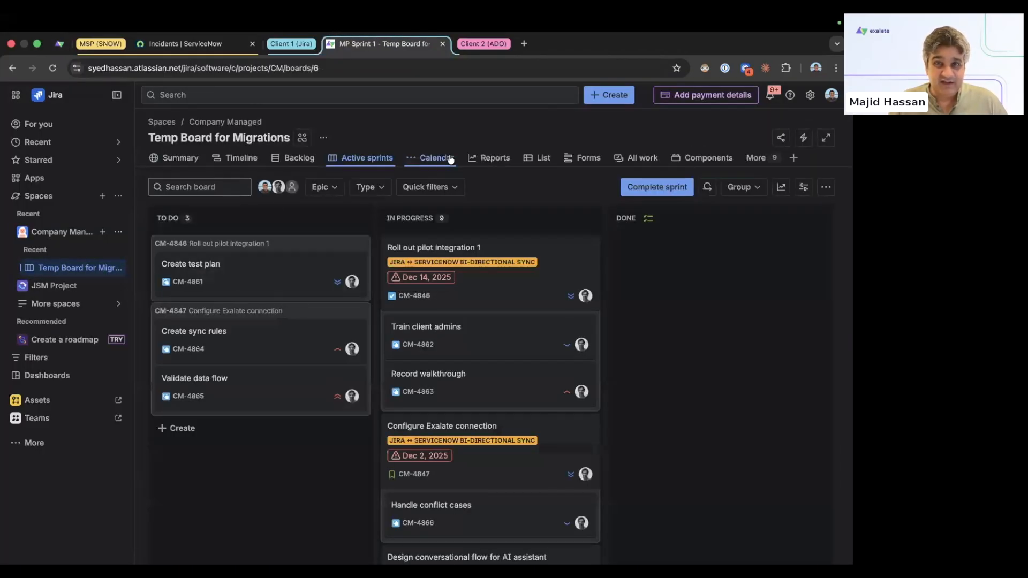
click(542, 158)
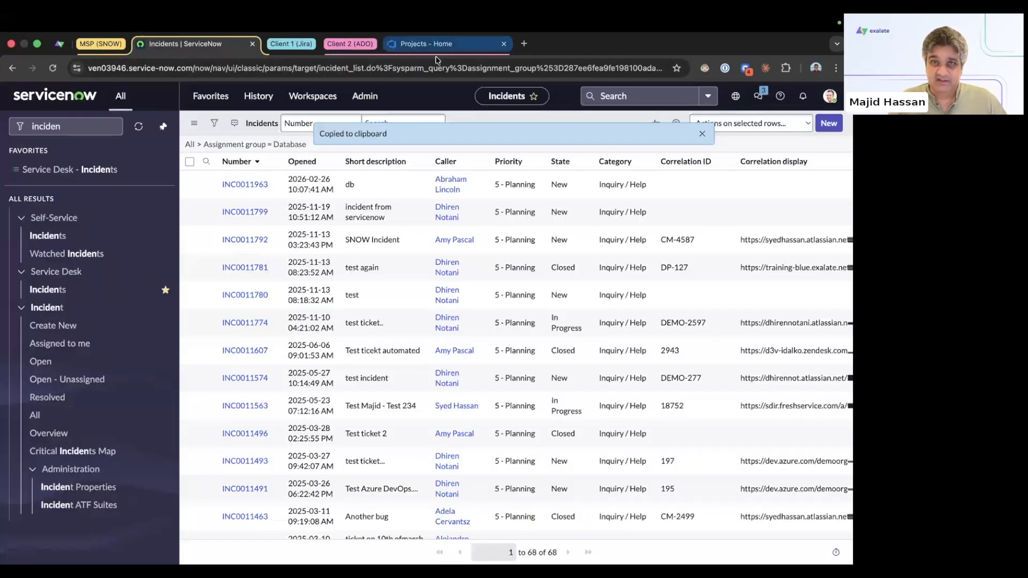
click(432, 45)
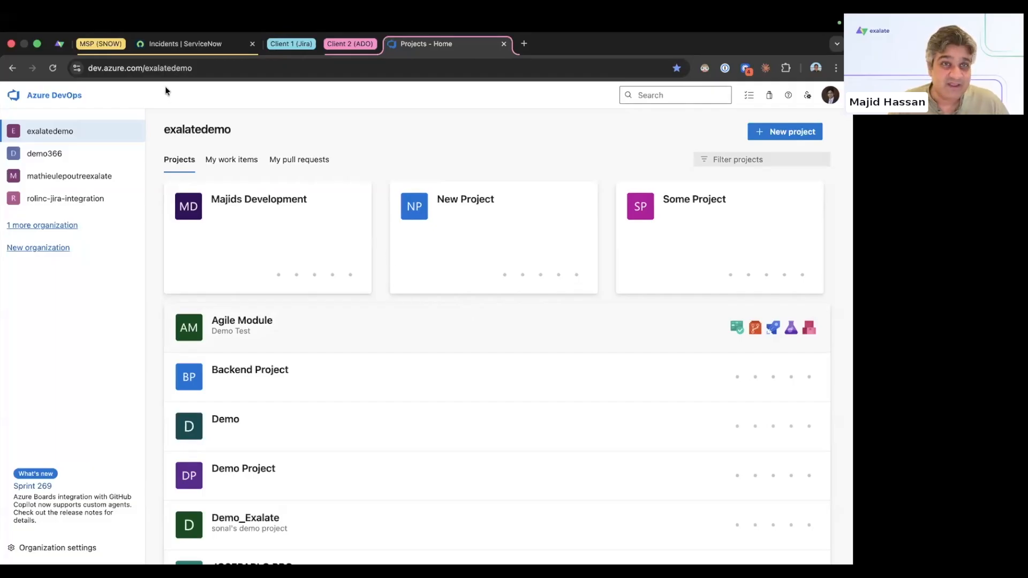
Step: Leave the exalatedemo projects page and return to Exalate's Snow to Jira_WEBINAR connection
click(262, 69)
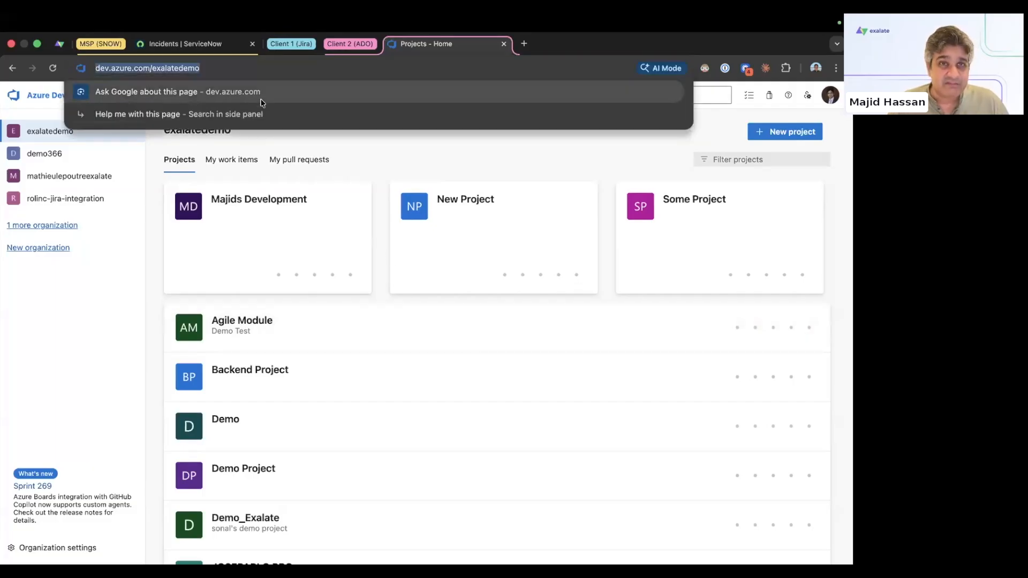
click(59, 43)
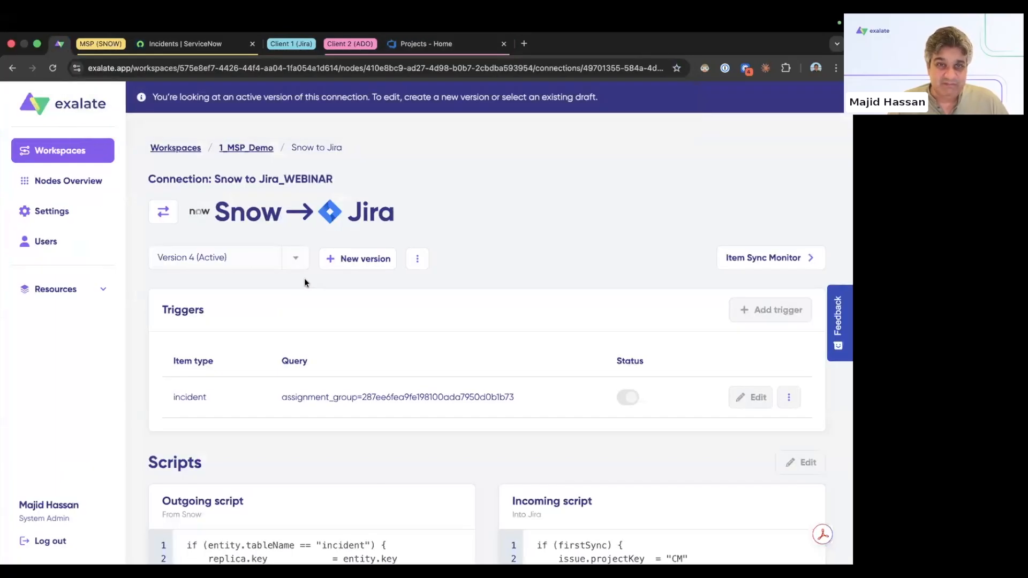
Step: In the 1_MSP_Demo workspace, start a new connection with Snow as System A
click(246, 154)
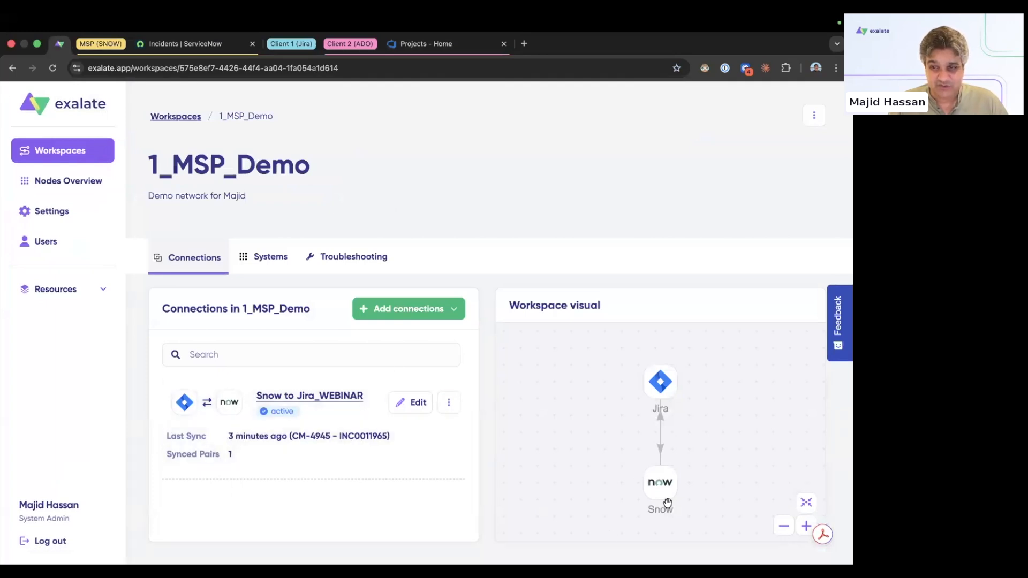
click(403, 314)
click(393, 346)
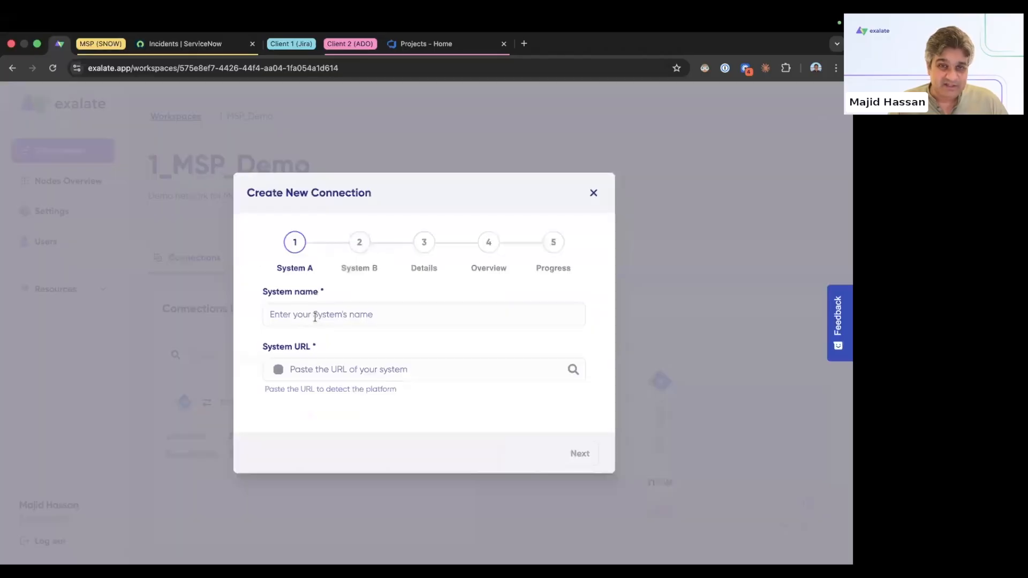
click(315, 316)
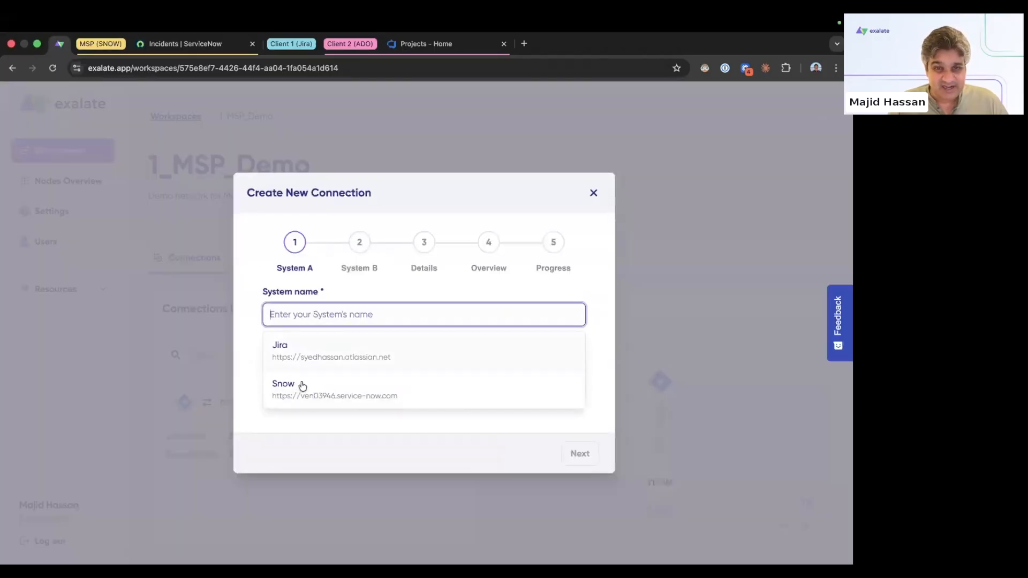
click(301, 393)
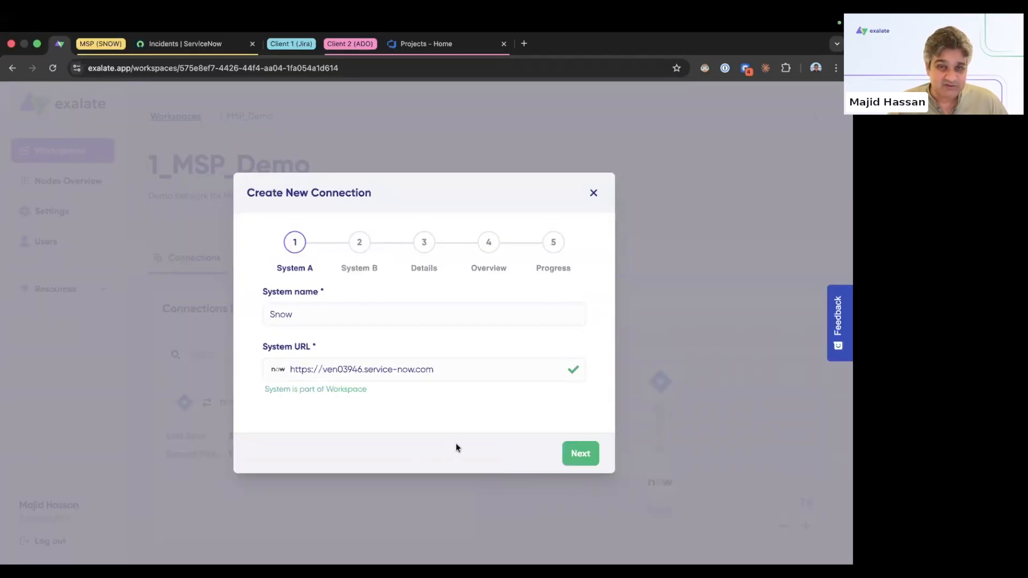
click(568, 459)
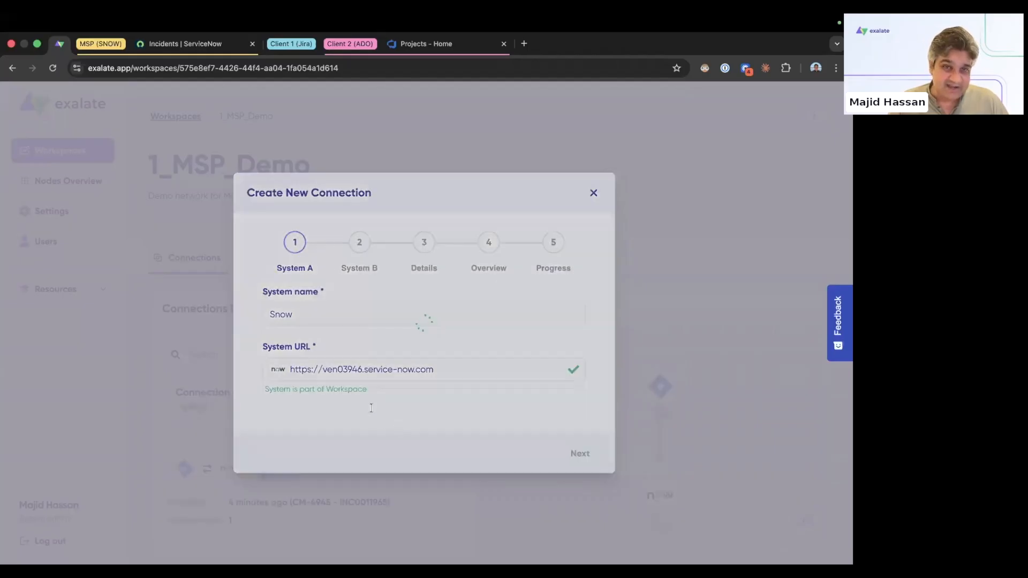
click(328, 317)
text(ADO)
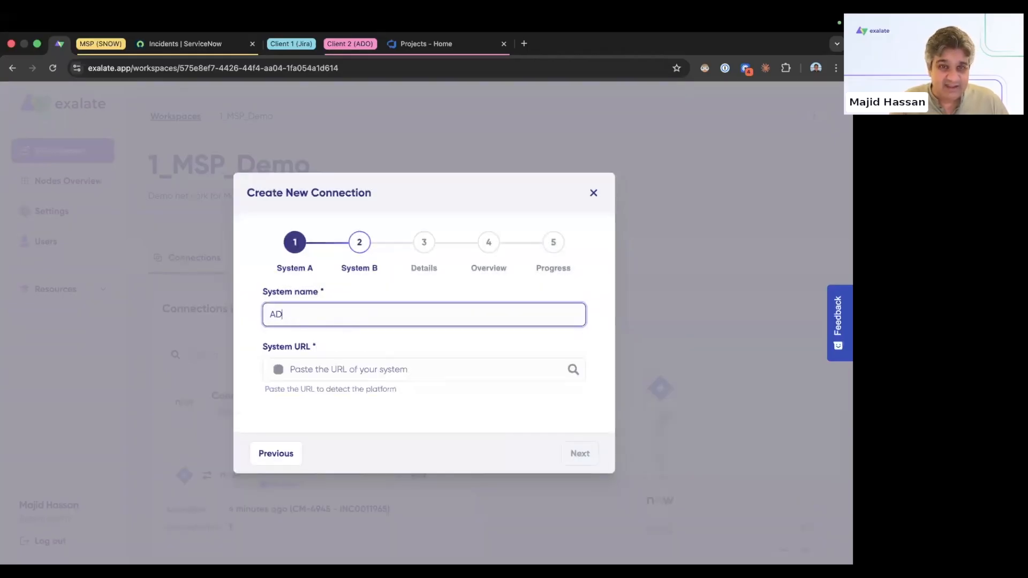
click(354, 376)
key(super+v)
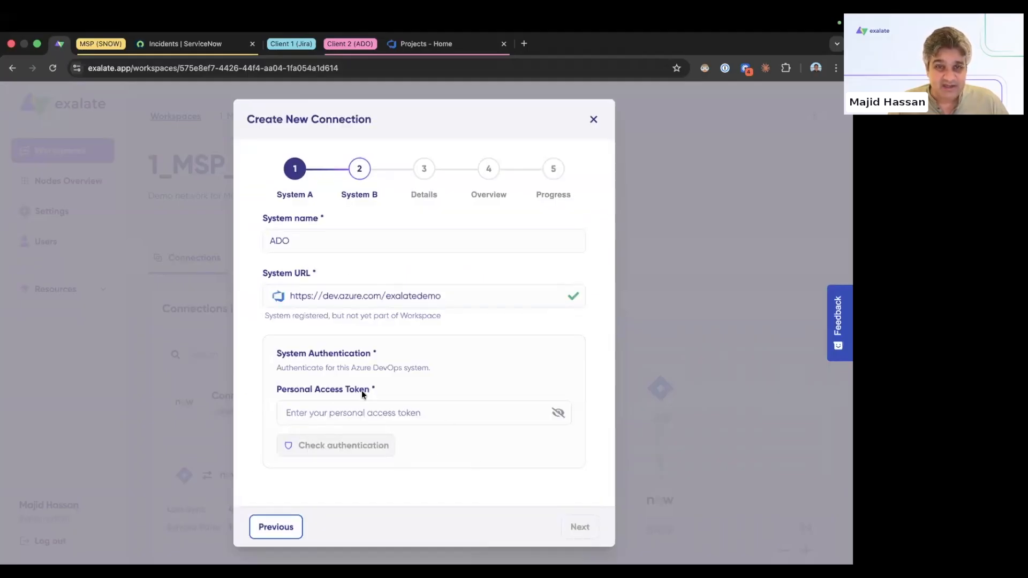
key(super+Tab)
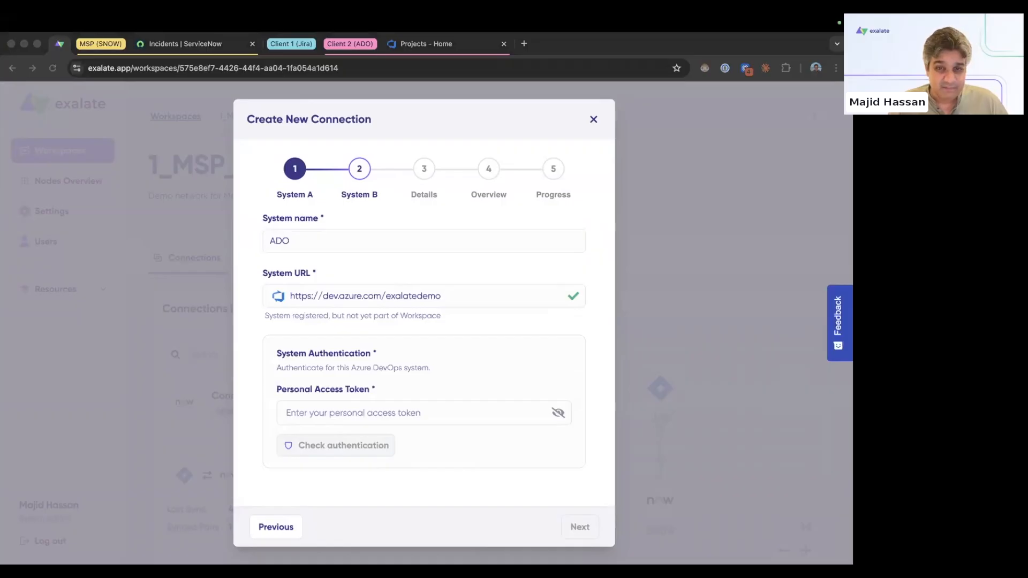
click(373, 415)
click(368, 413)
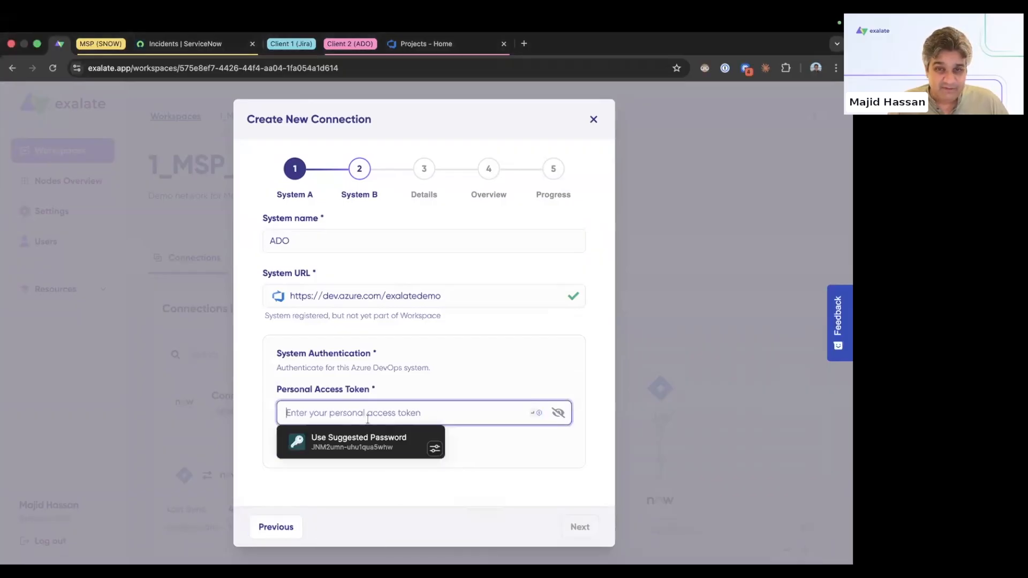
key(ctrl+v)
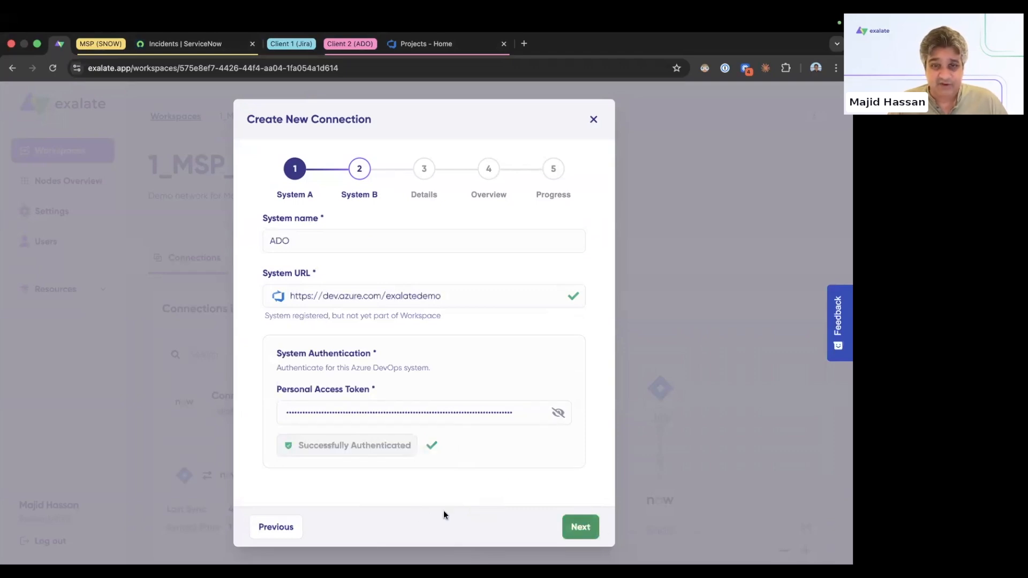
key(Return)
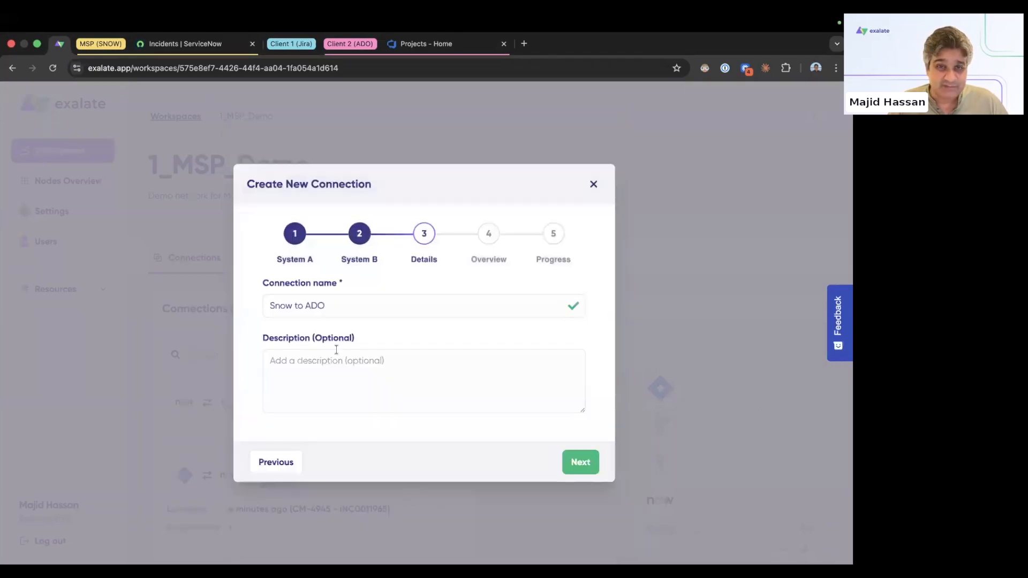
Step: Name the connection 'Snow to ADO_WEBINARE', create it, and continue to its configuration
click(336, 308)
text(_WEBINARE)
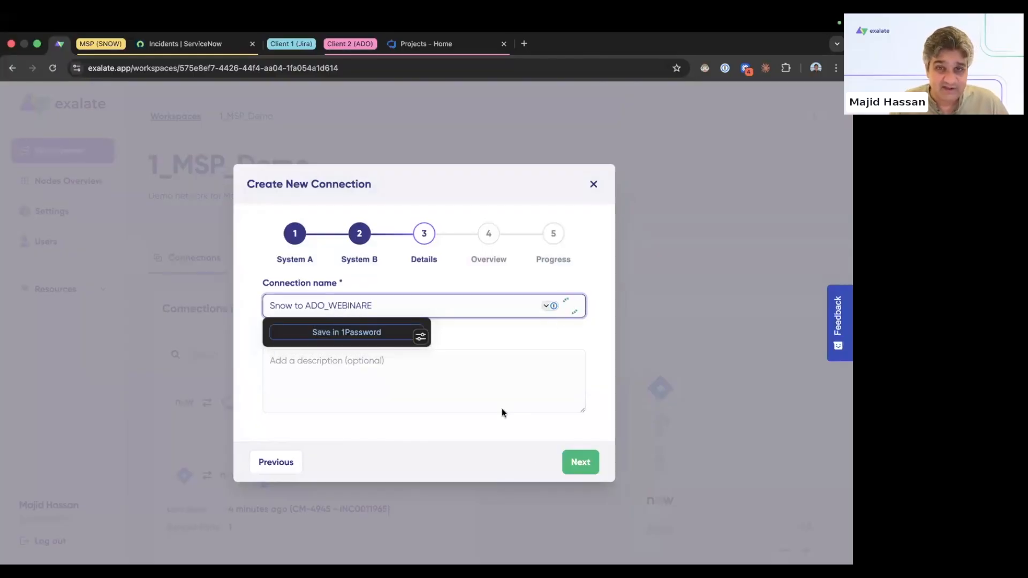
click(579, 463)
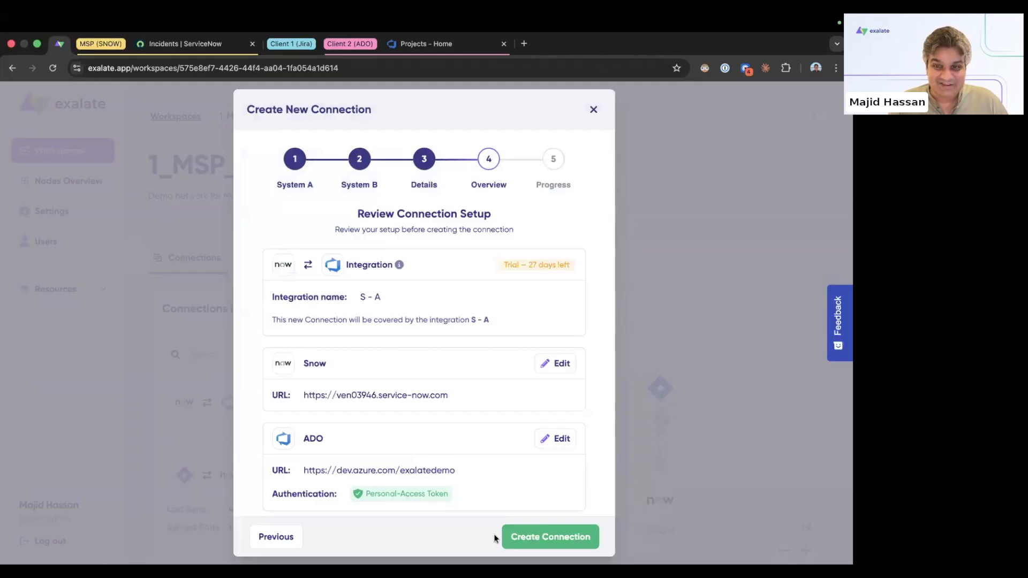
click(524, 537)
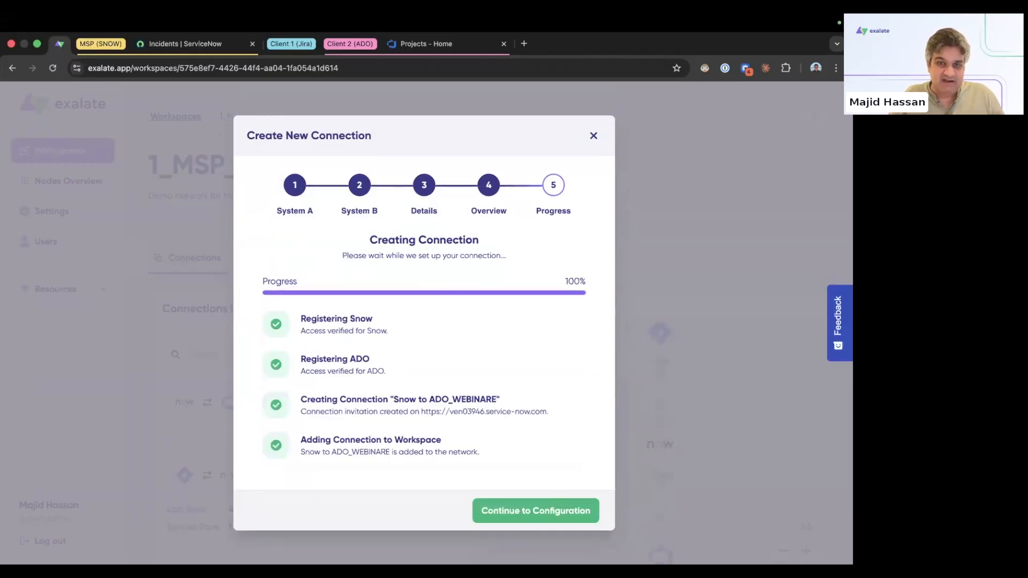
click(529, 518)
Step: Select Majids Development as the ADO project and build the starter configuration
click(373, 358)
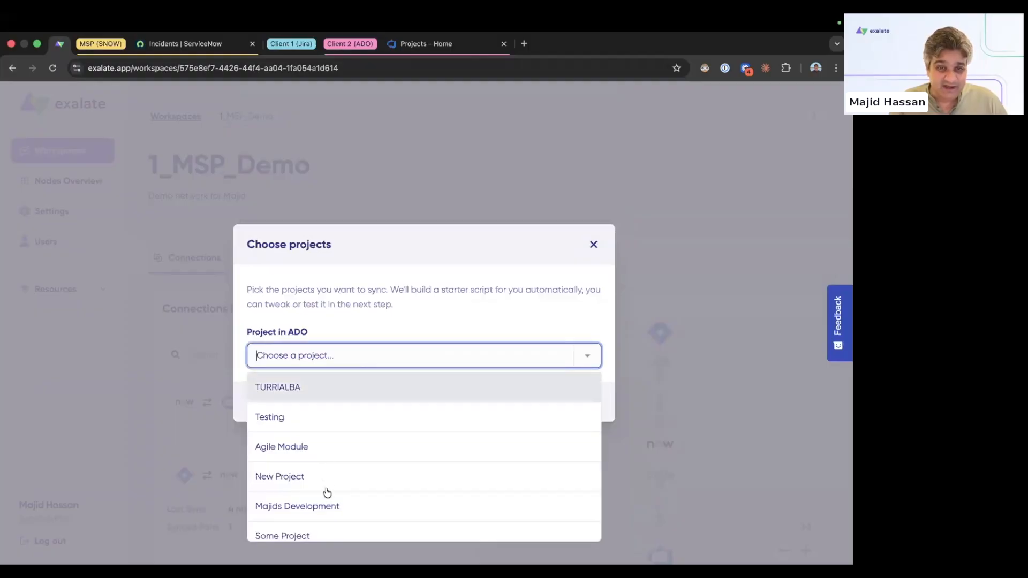
click(343, 503)
click(568, 405)
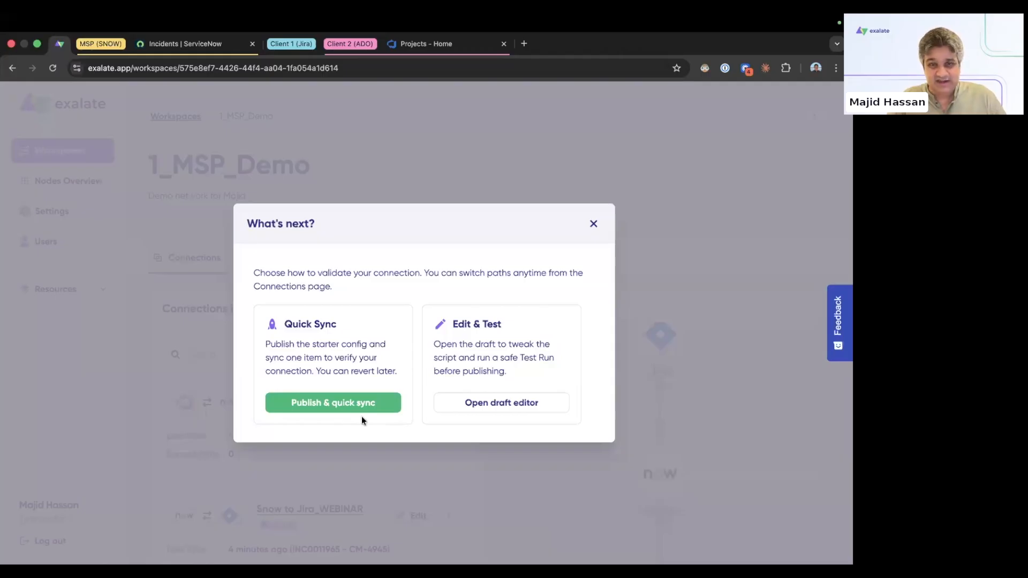
Step: Open the Version 2 draft to add a trigger, then show ServiceNow's incident filter conditions
click(490, 405)
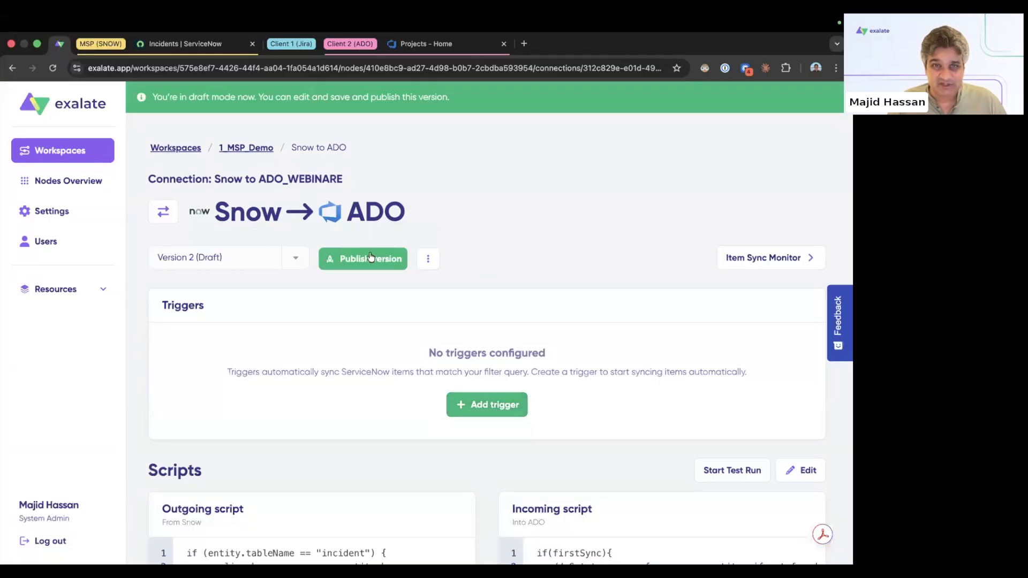
click(488, 410)
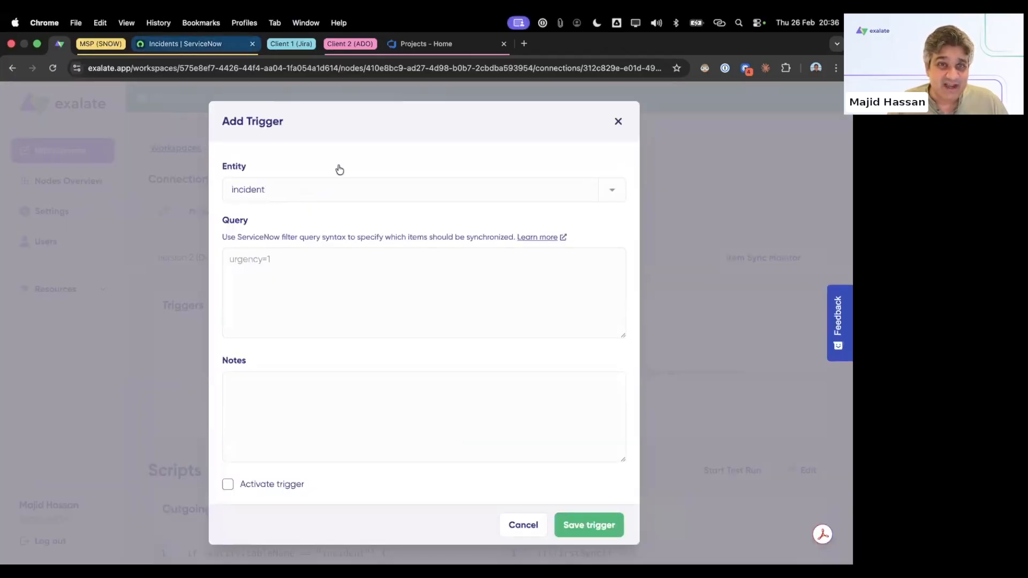
click(185, 44)
click(215, 123)
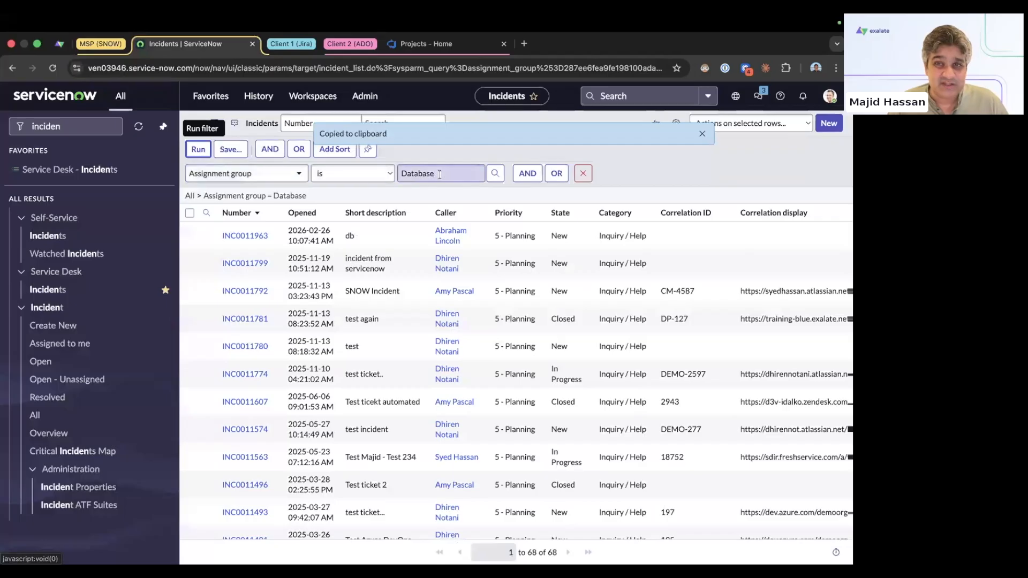
Step: Change the incident filter's Assignment group from Database to Network and run it
double_click(439, 173)
text(net)
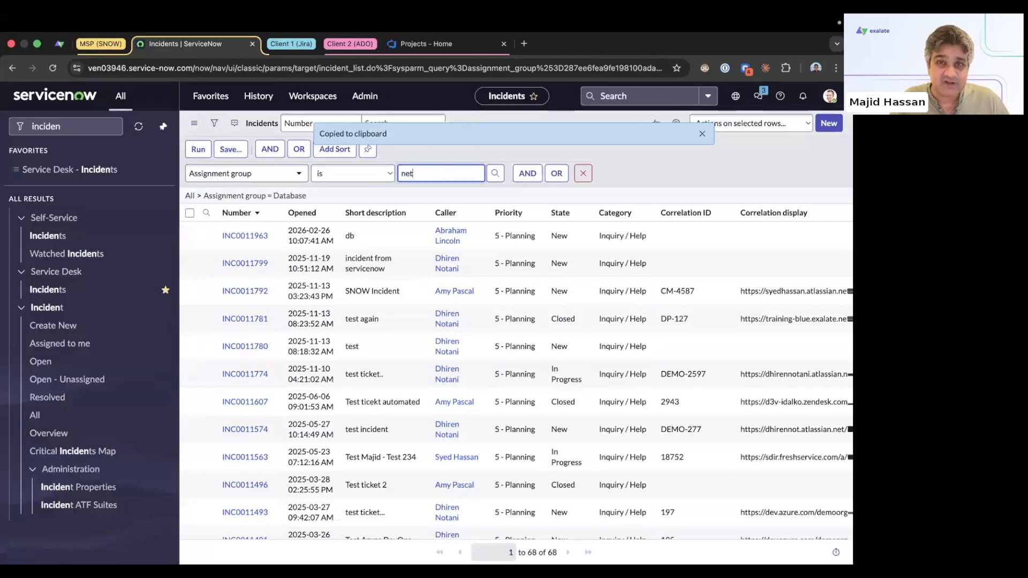
click(423, 198)
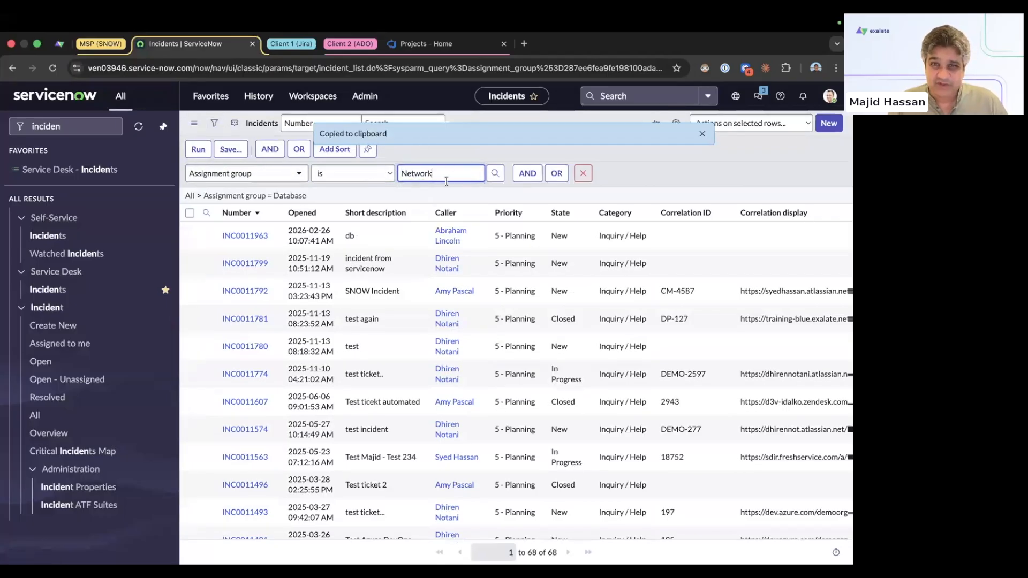
click(201, 150)
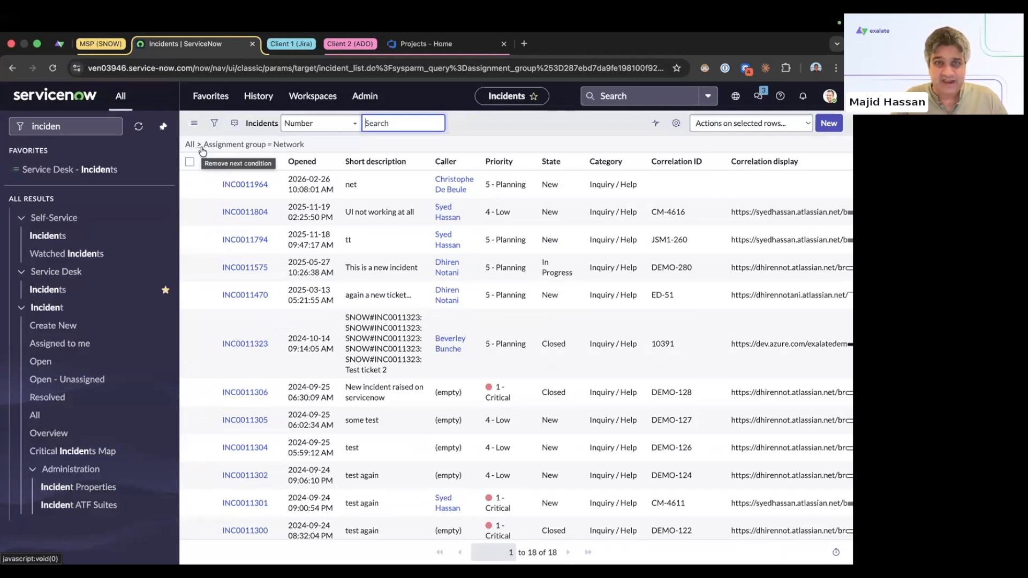
Step: Copy the Network filter's query for the Exalate trigger's Query box
right_click(280, 145)
click(298, 181)
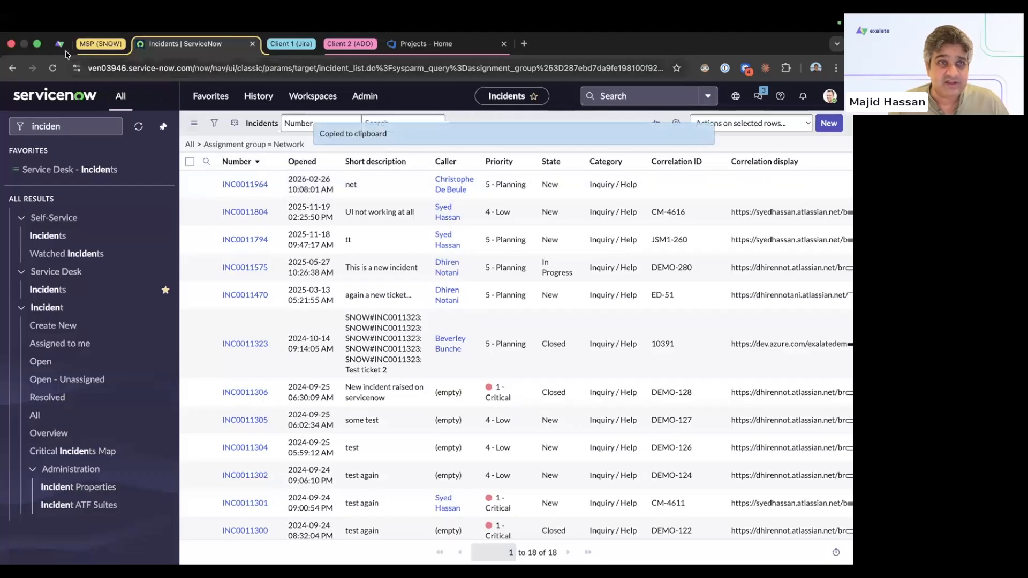
click(59, 43)
click(294, 287)
Step: Paste the Network query into an activated incident trigger, save it, and publish Version 2
key(ctrl+v)
click(289, 487)
click(574, 517)
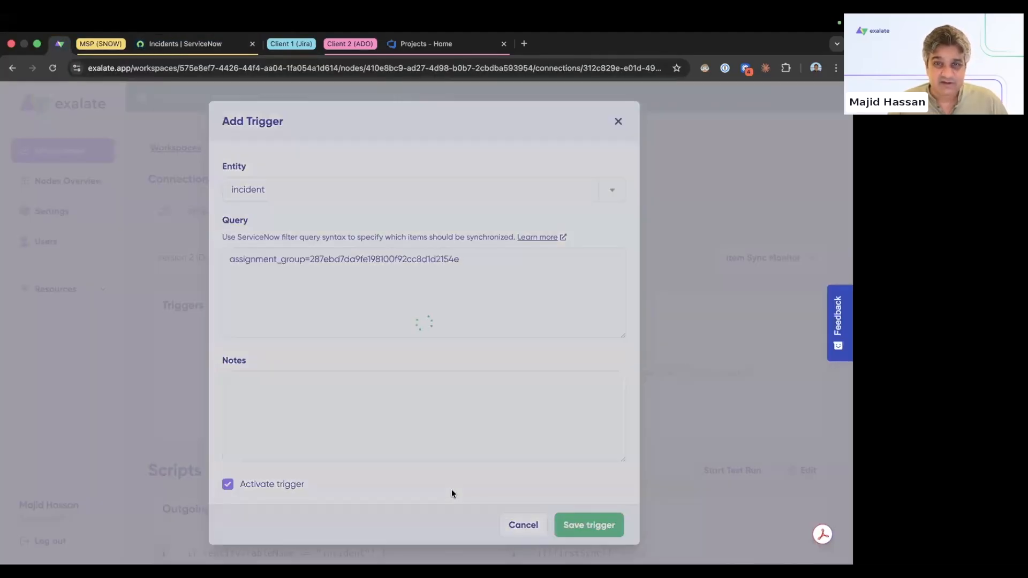
click(363, 259)
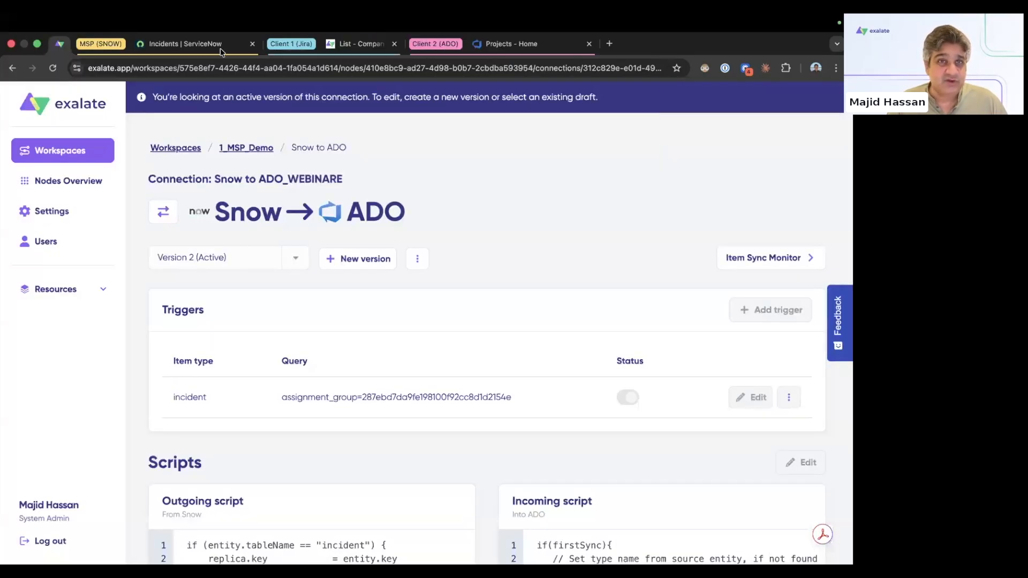
click(220, 47)
Step: Duplicate the incidents tab, show all incidents, and start a new incident record
right_click(220, 48)
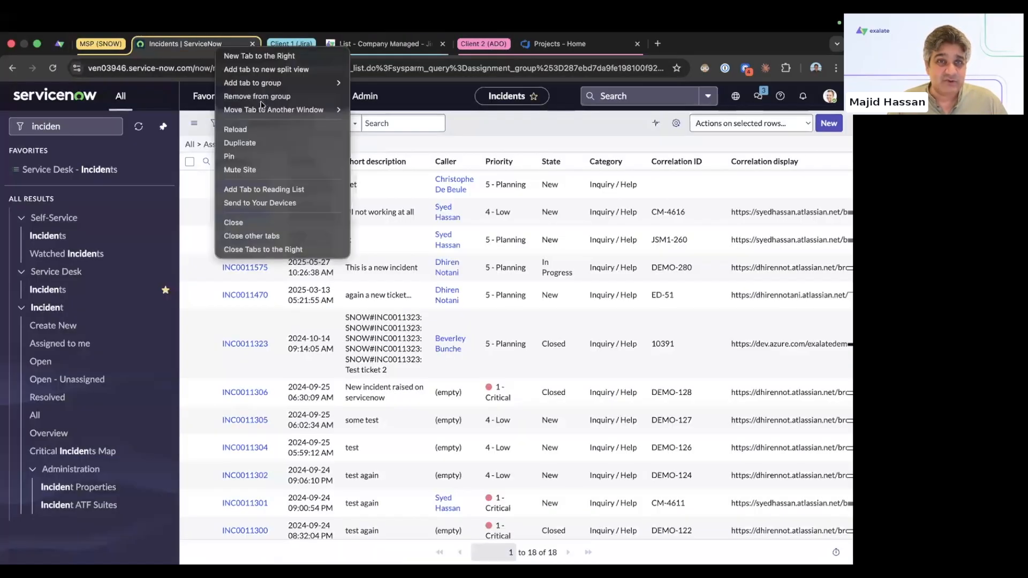
click(265, 142)
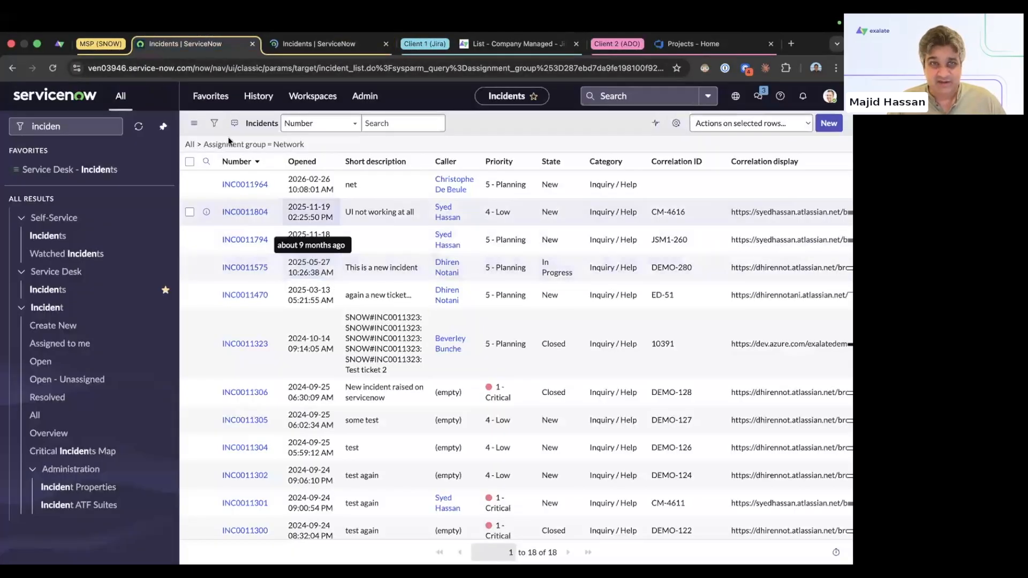
click(192, 145)
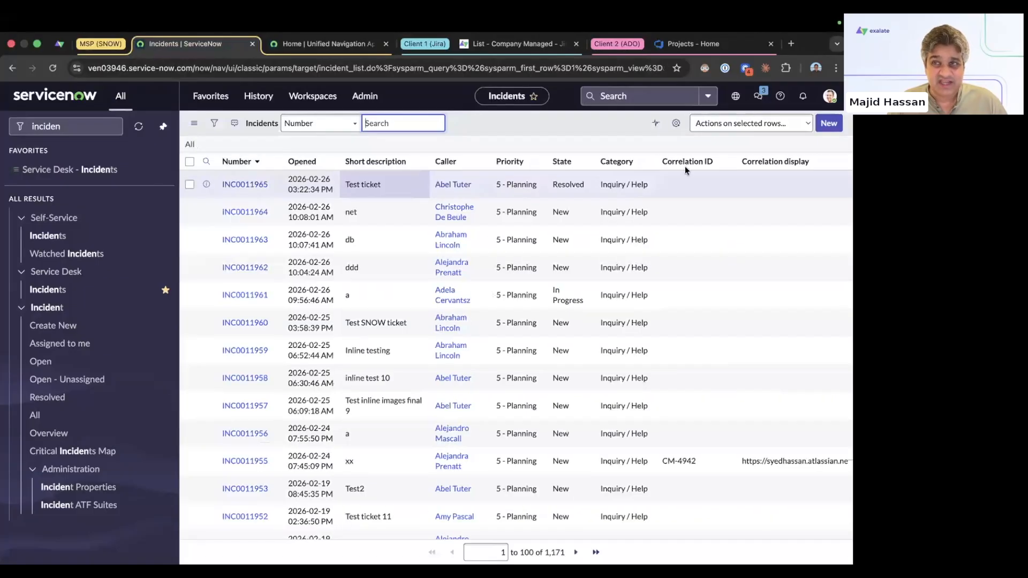
click(829, 123)
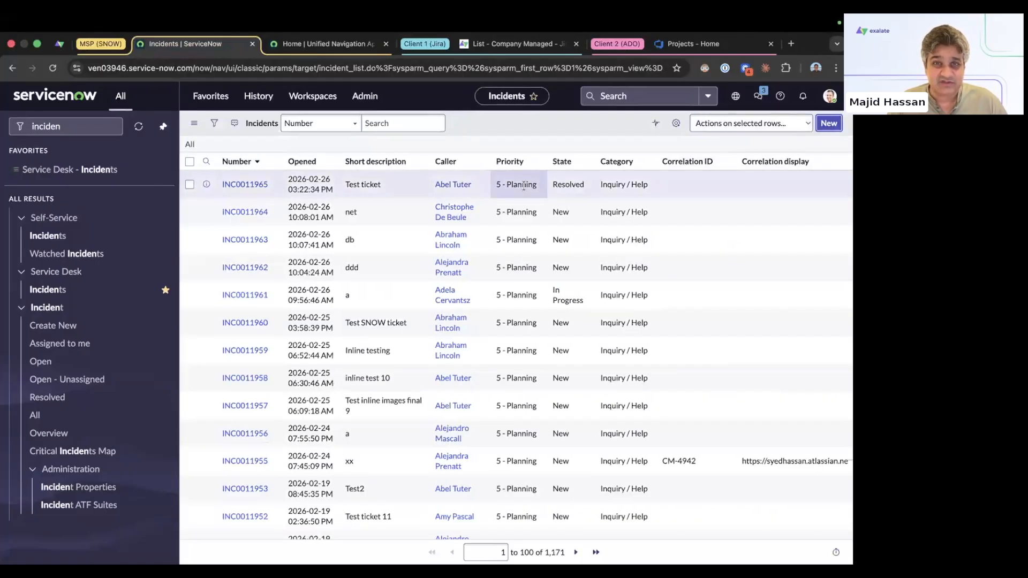
Step: Fill INC0011966 with a caller, short description 'Should land in Jira', and assignment group Database
click(326, 176)
text(a)
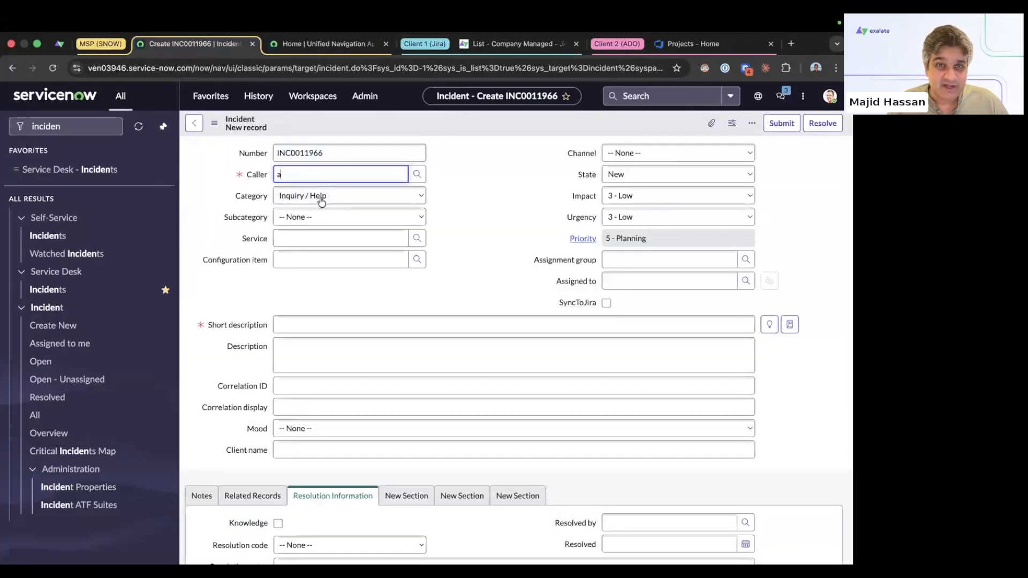
click(327, 249)
click(315, 320)
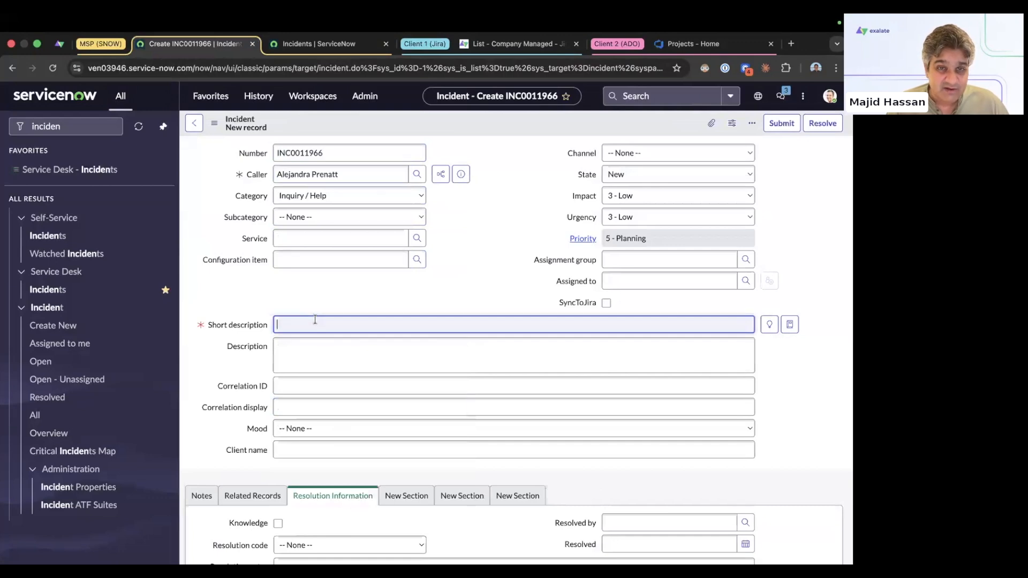
text(Should I)
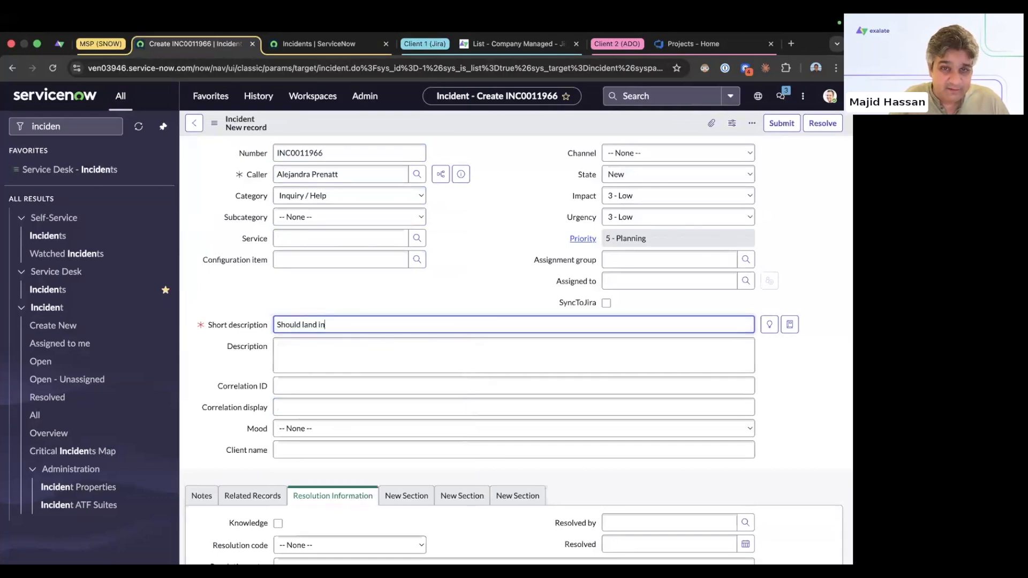
key(Tab)
text(sad fasd f)
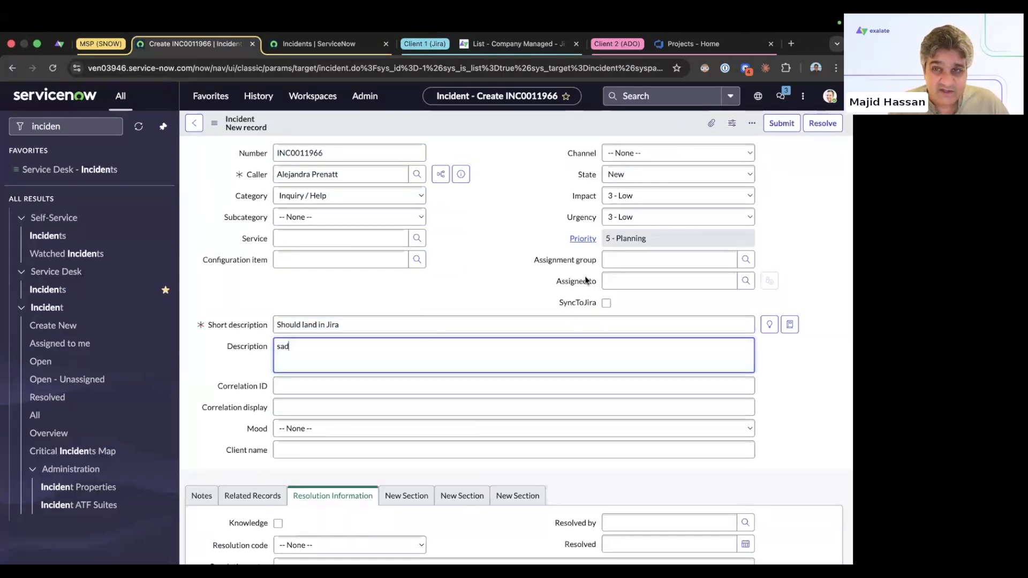
click(618, 261)
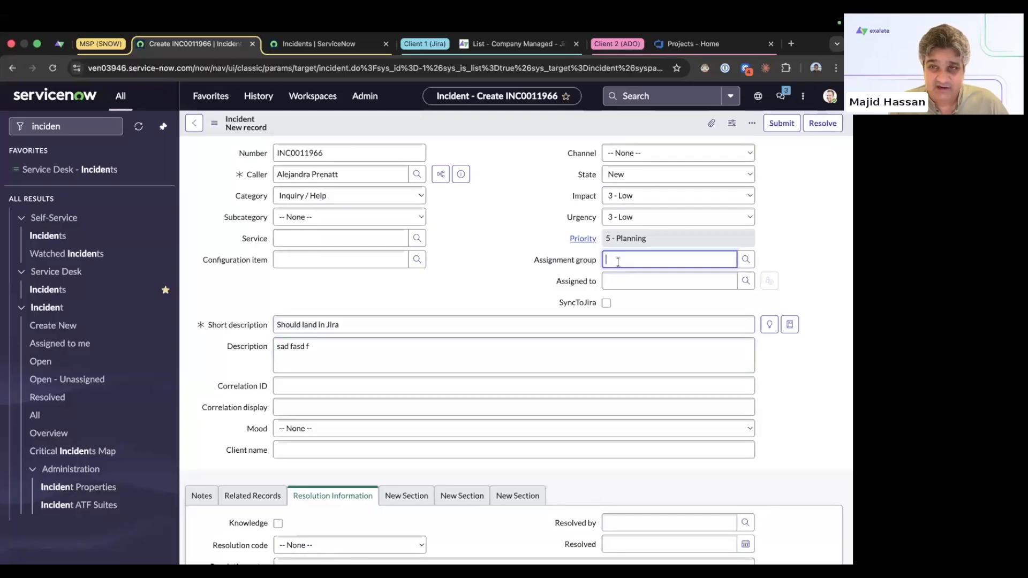
text(data)
click(626, 285)
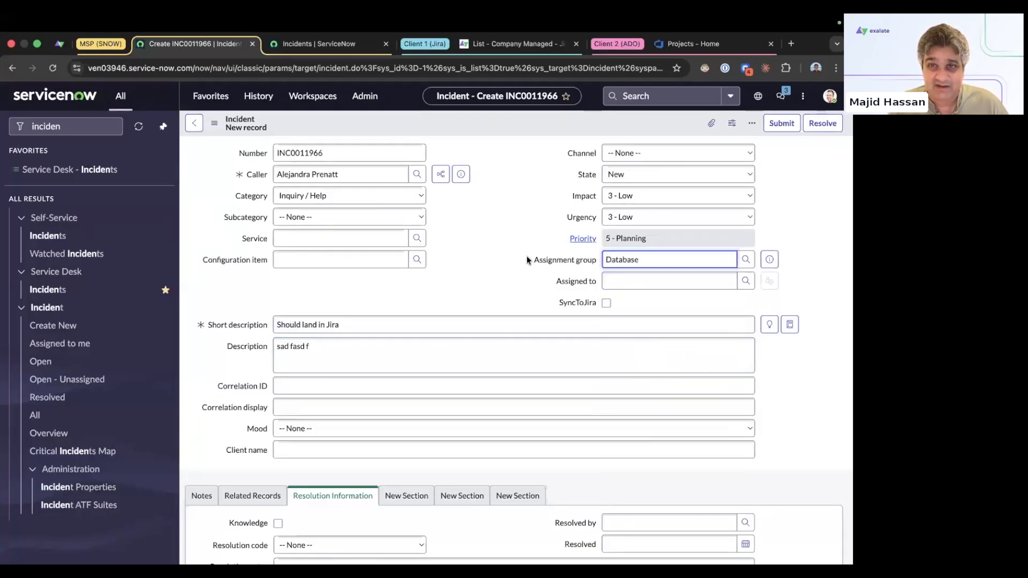
click(326, 45)
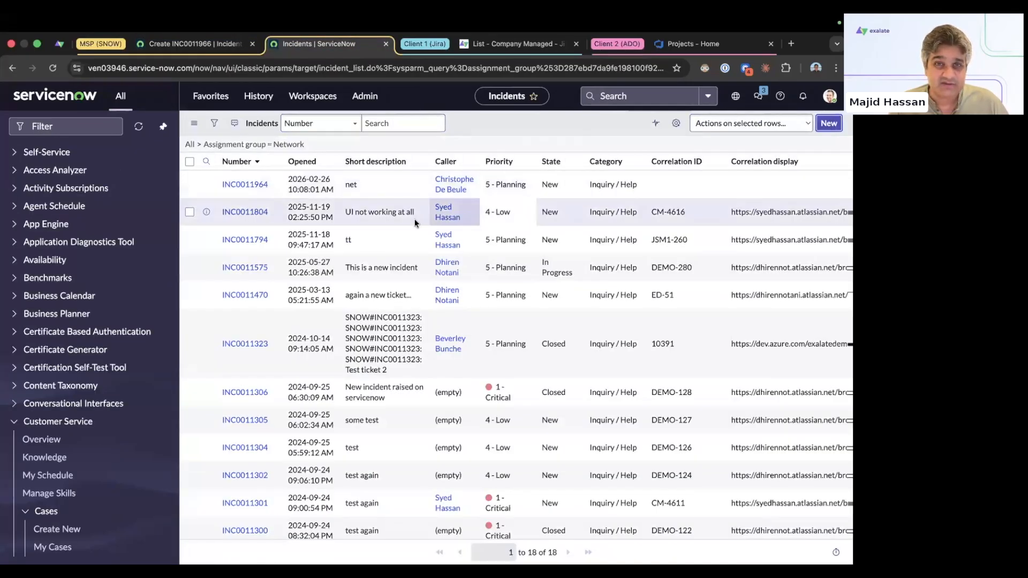
Step: Fill INC0011967 with a caller, short description 'Should land in ADO', and description 'asdfasdf'
click(316, 174)
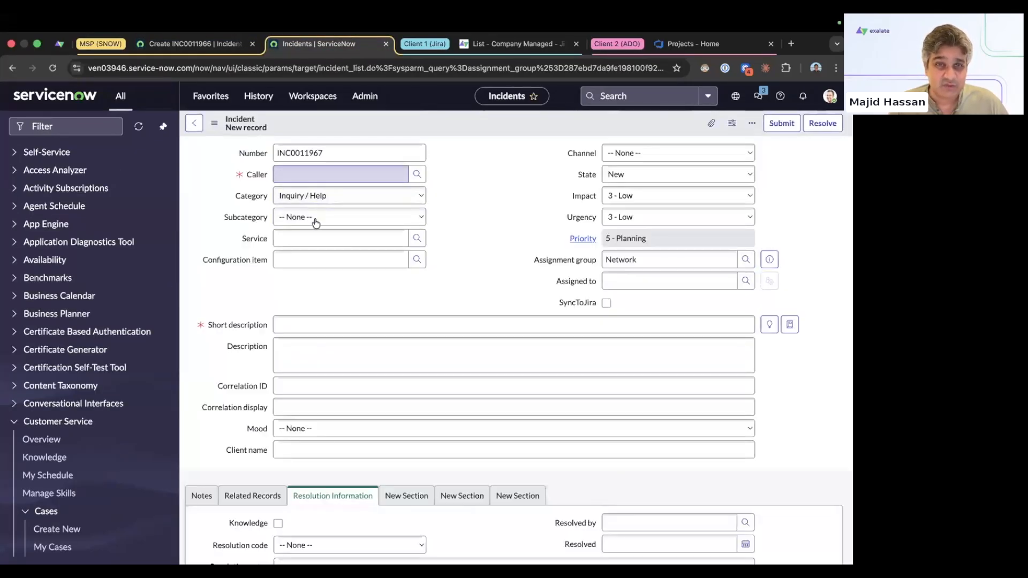
click(315, 234)
click(315, 324)
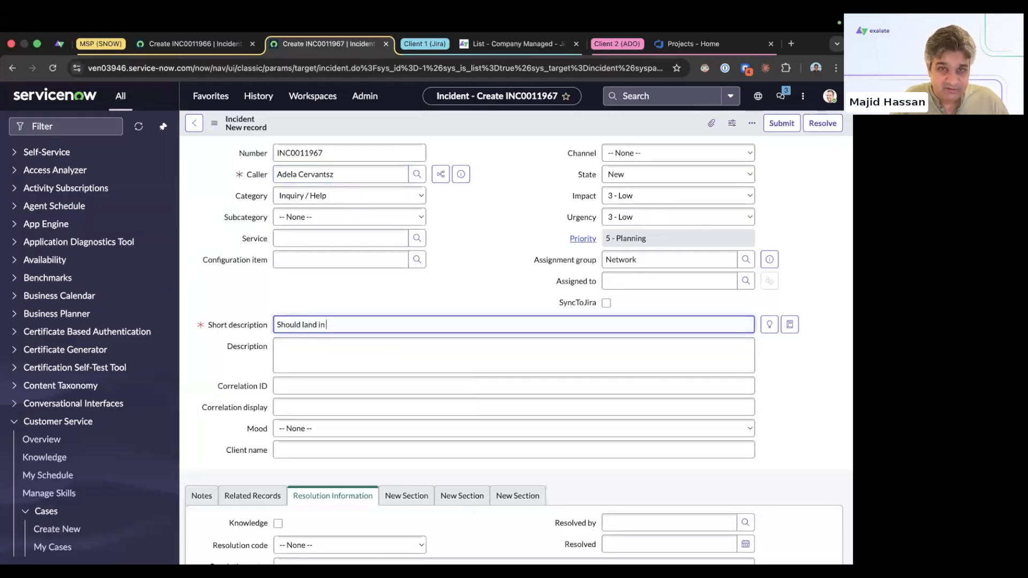
click(323, 351)
text(asdfasdf)
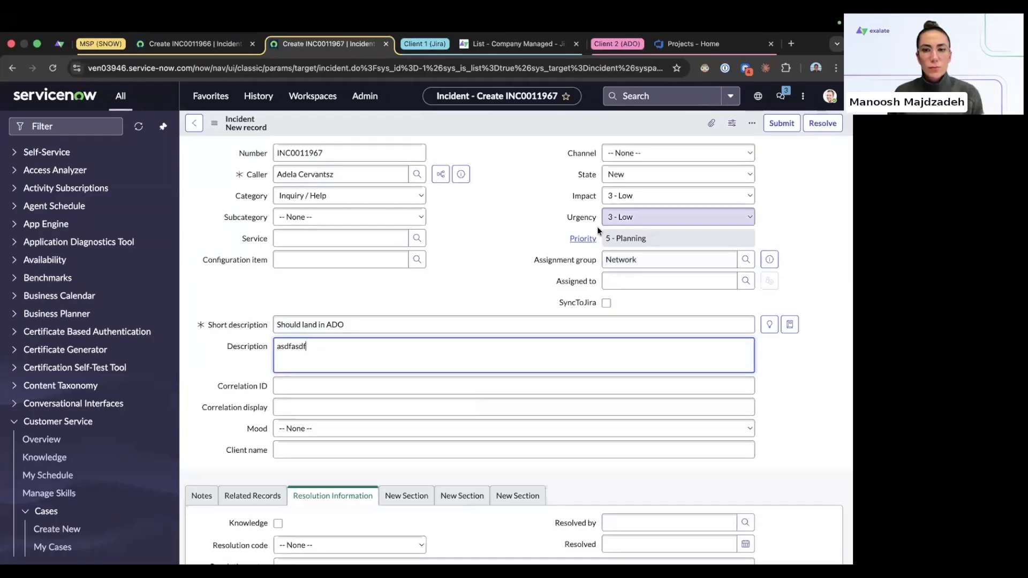
Step: Save incidents INC0011967 and INC0011966
click(234, 46)
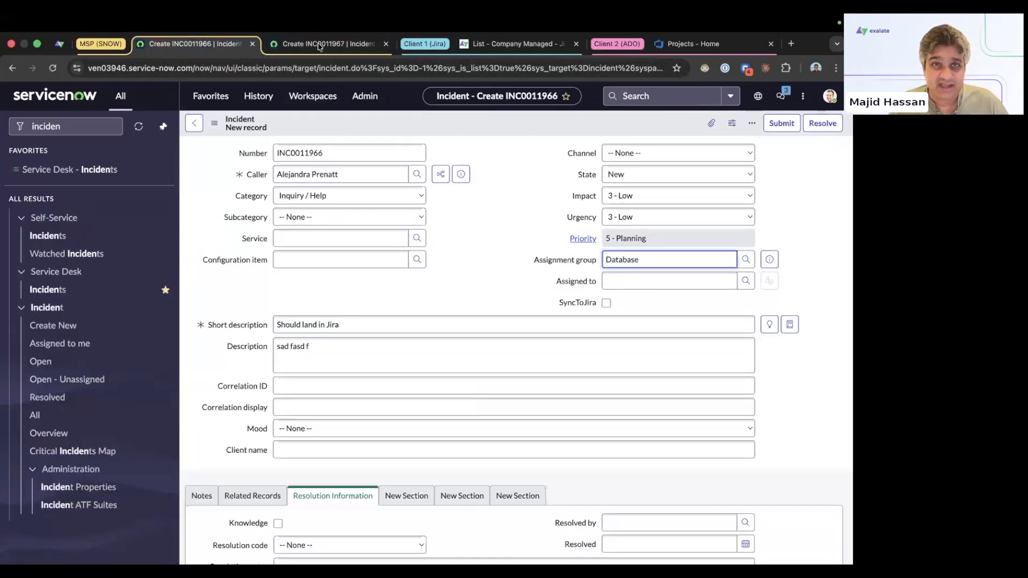
click(319, 46)
right_click(549, 128)
click(557, 130)
click(222, 45)
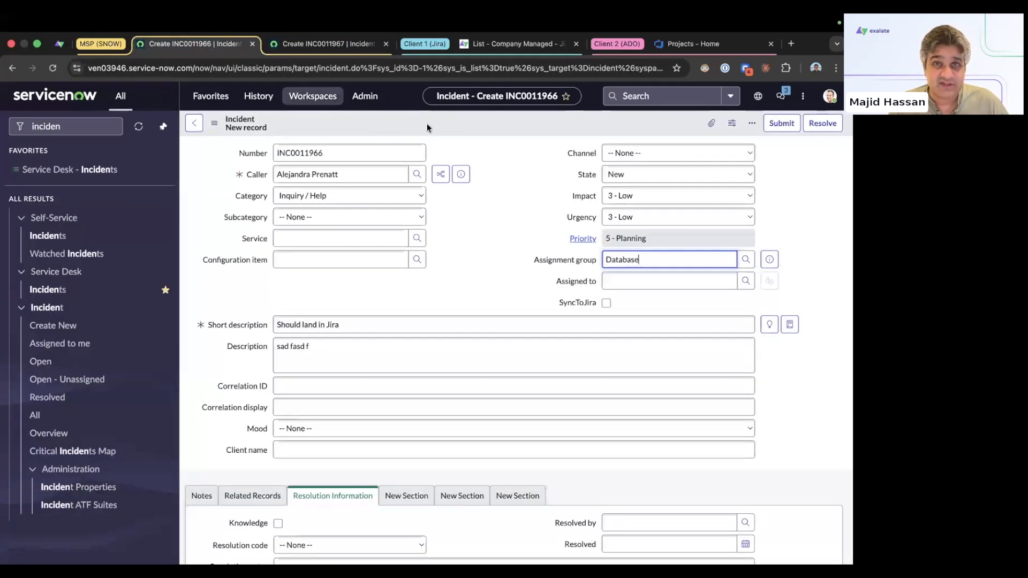
right_click(427, 127)
click(447, 131)
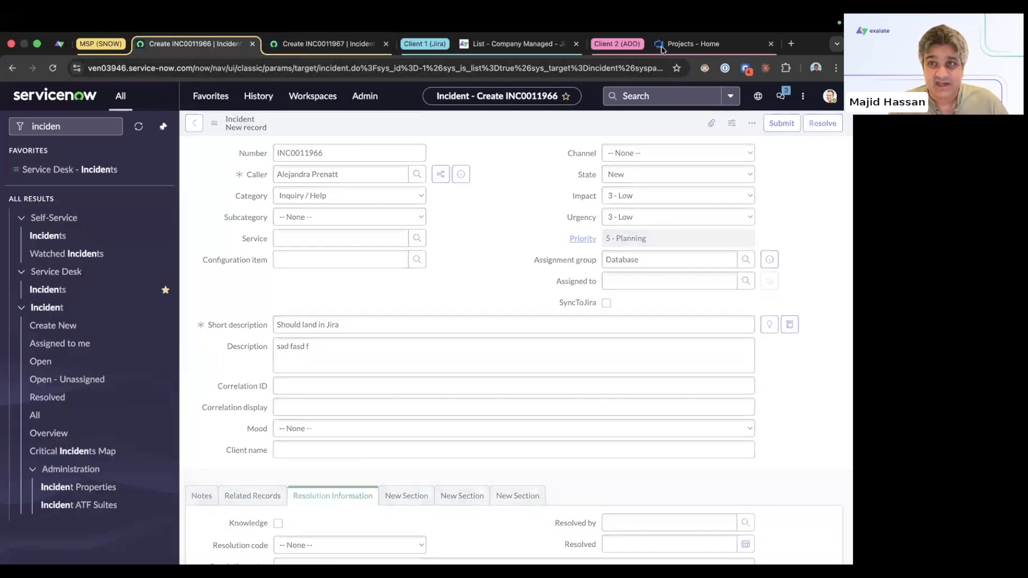
click(685, 44)
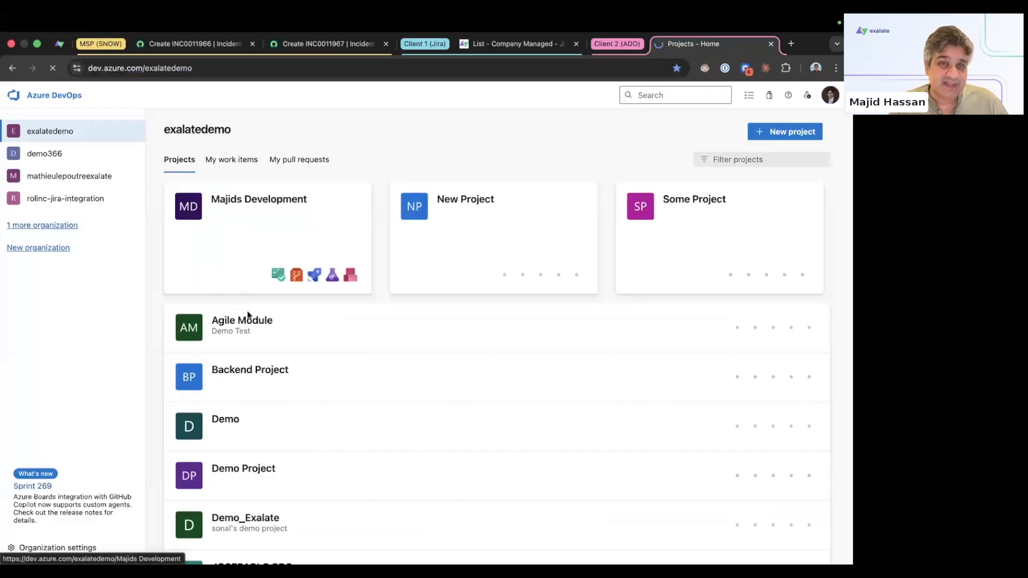
Step: Open work item 11471 'Should land in ADO' from Majids Development's Boards > Work items
key(ctrl+shift+Tab)
key(ctrl+shift+Tab)
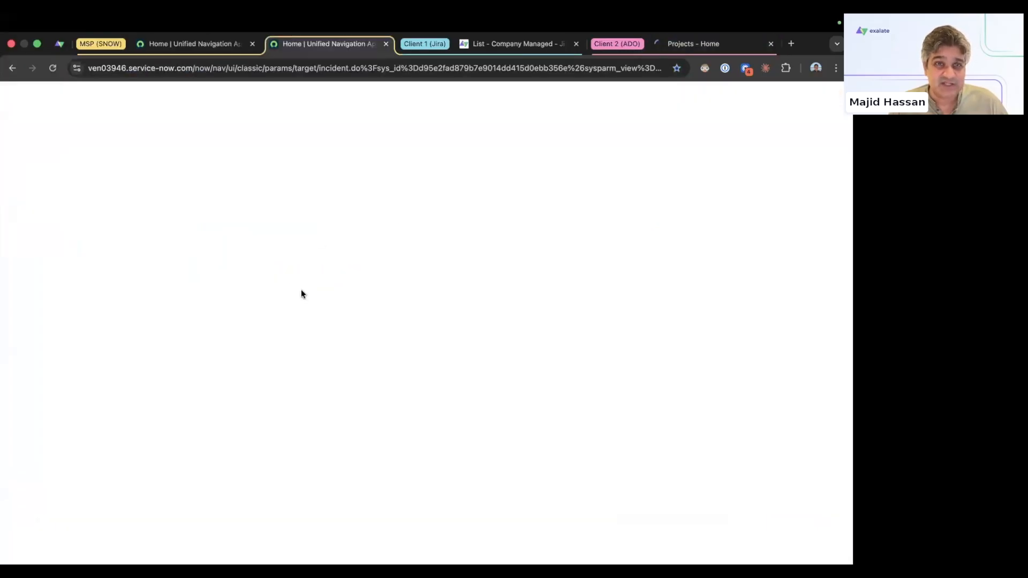
click(699, 44)
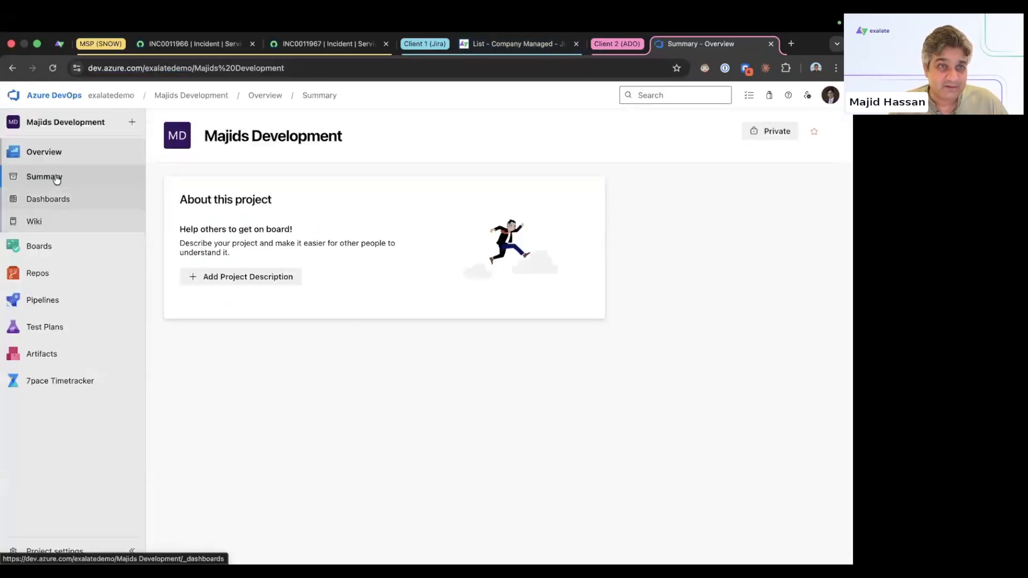
mouse_move(50, 246)
click(184, 261)
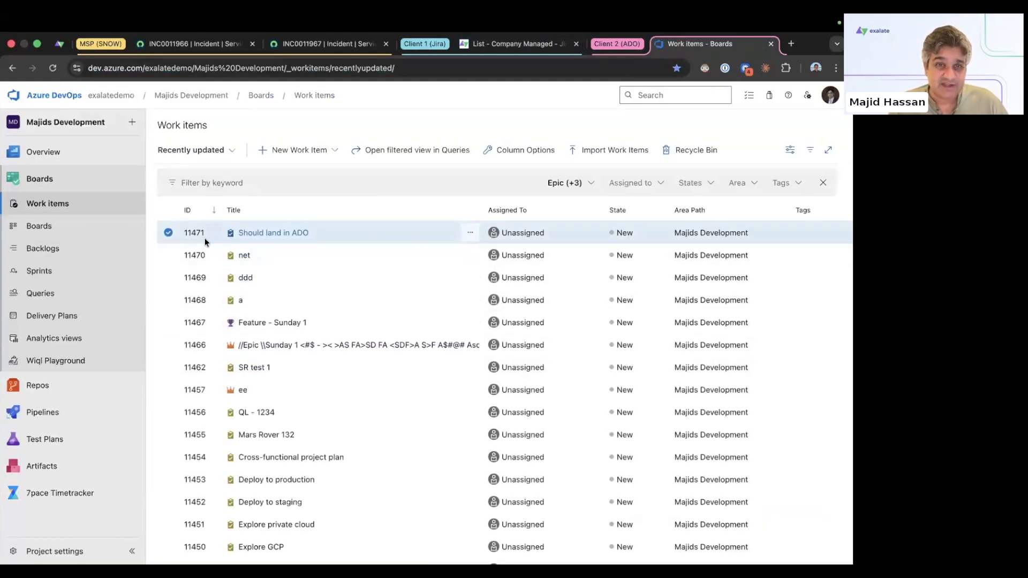
click(282, 238)
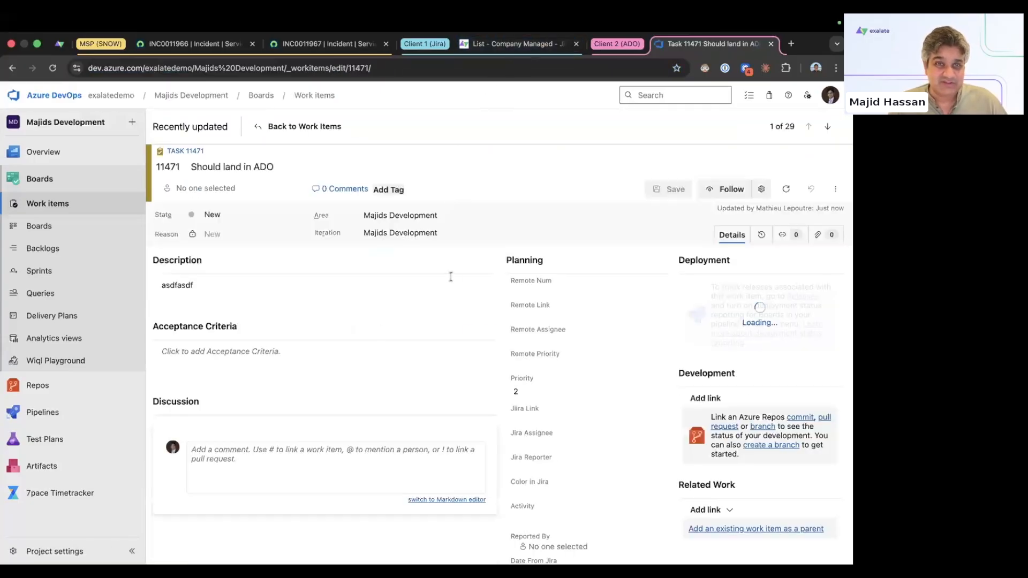
click(513, 48)
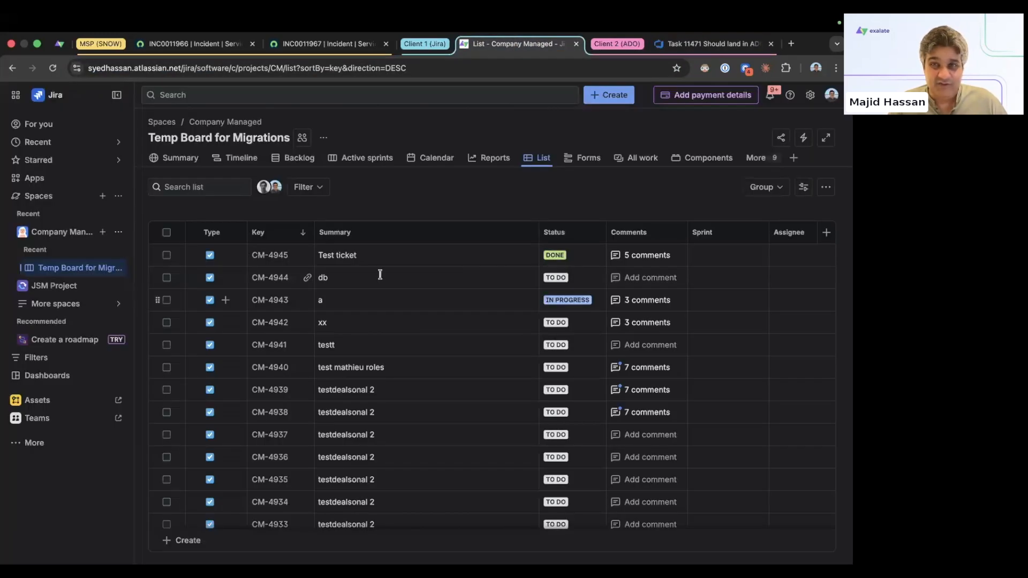
Step: Comment 'hello from jira' on Jira issue CM-4946 'Should land in Jira'
click(494, 158)
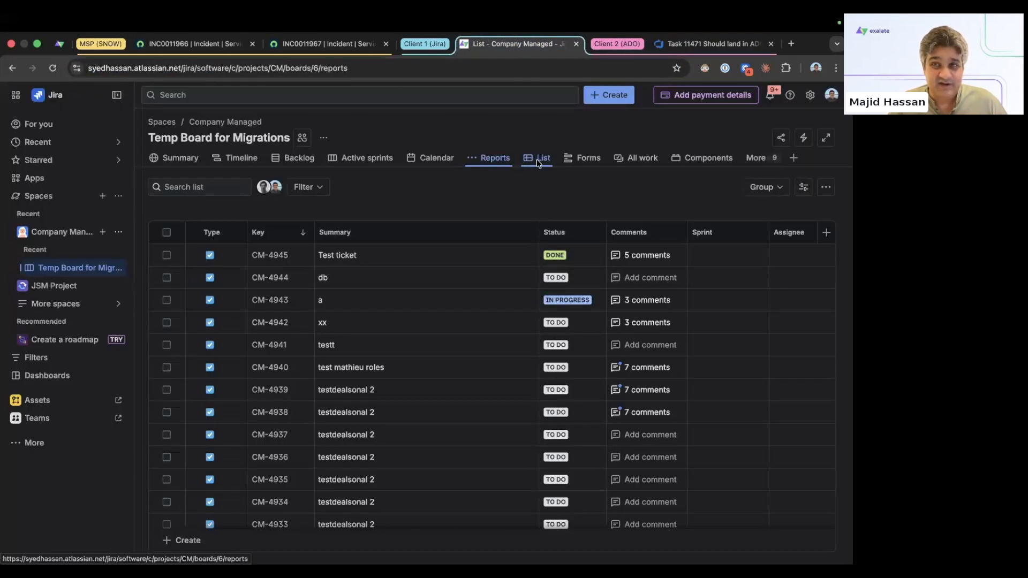
click(538, 159)
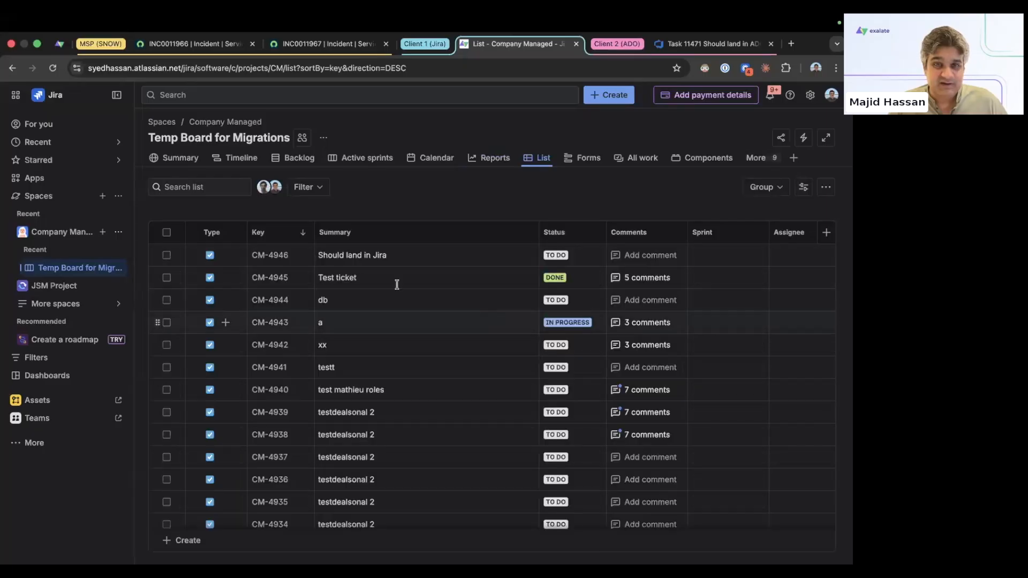
click(270, 255)
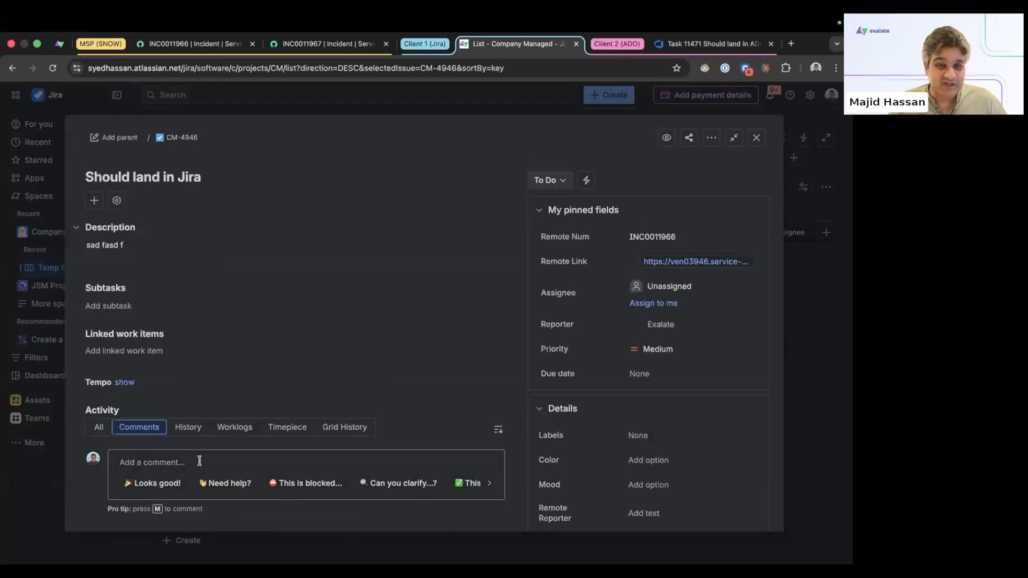
click(219, 456)
text(he)
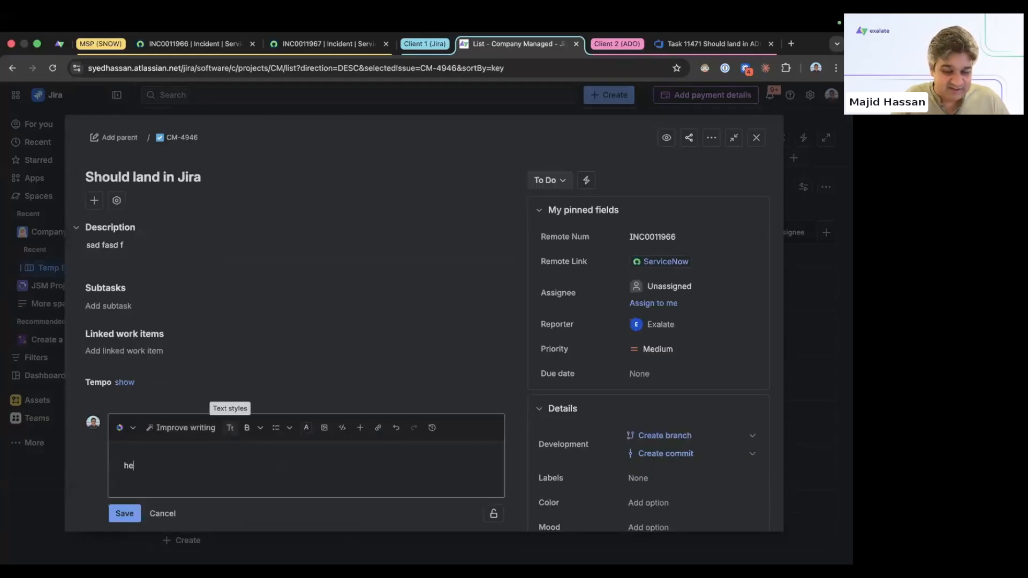
text(llo from jira)
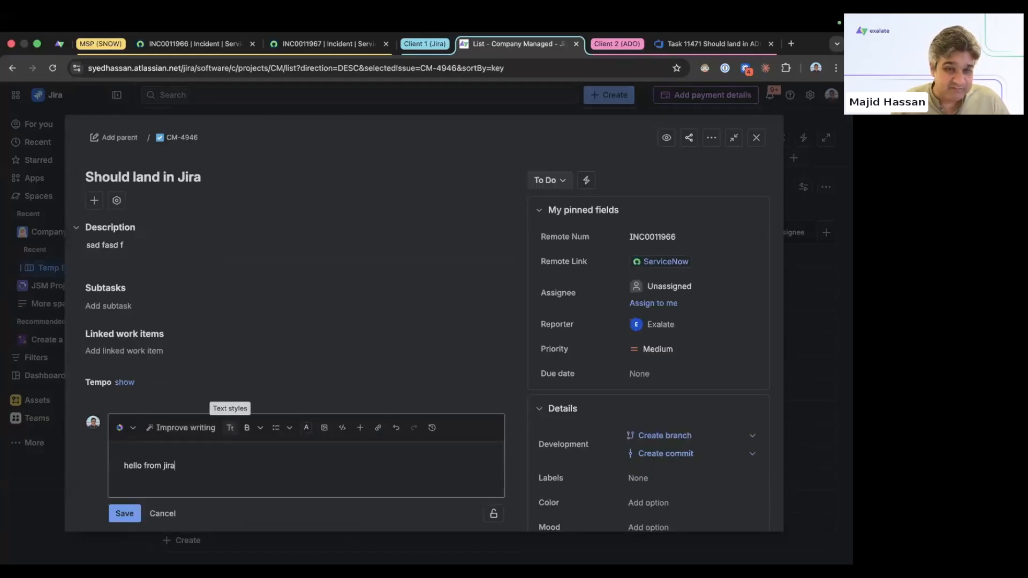
click(124, 513)
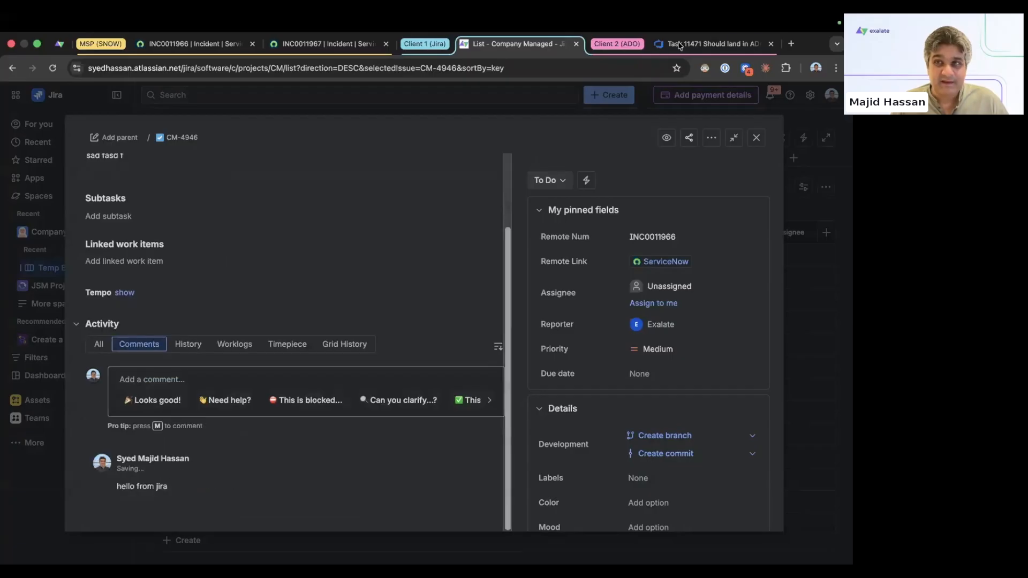
Step: Post 'hello from azure' in the Discussion of Azure DevOps task 11471
key(ctrl+Tab)
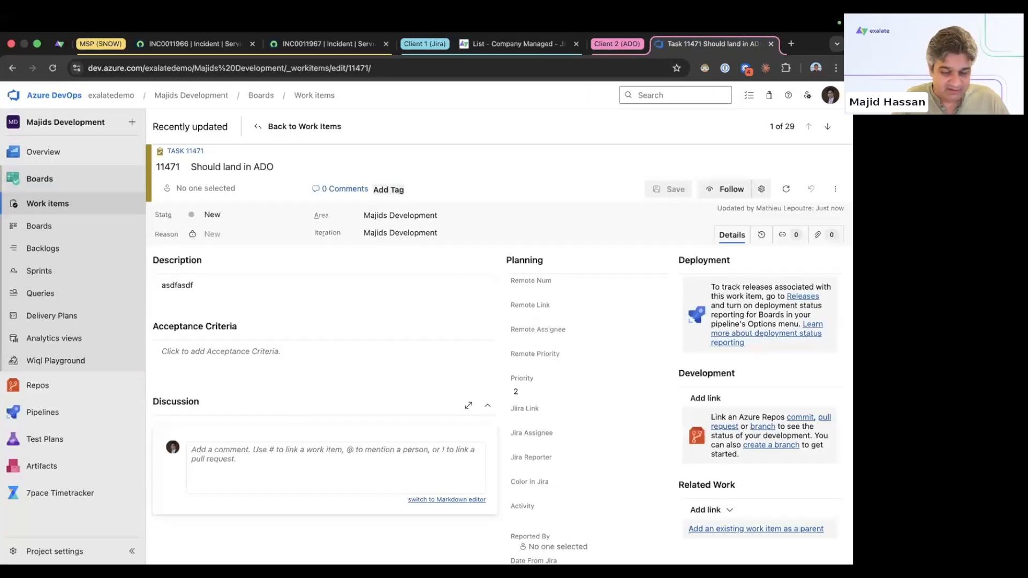
click(375, 466)
text(hello from azure)
key(ctrl+s)
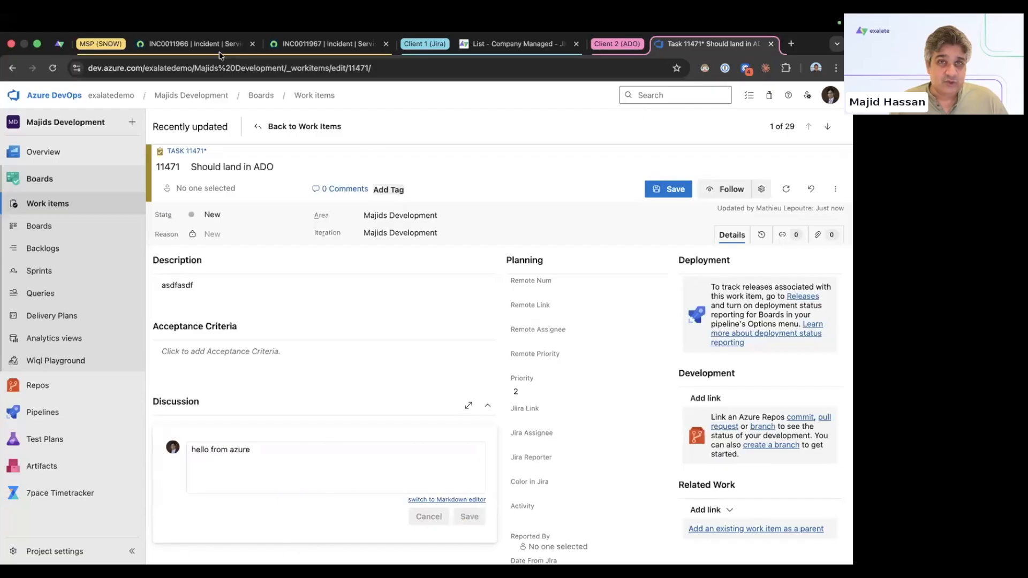
click(219, 47)
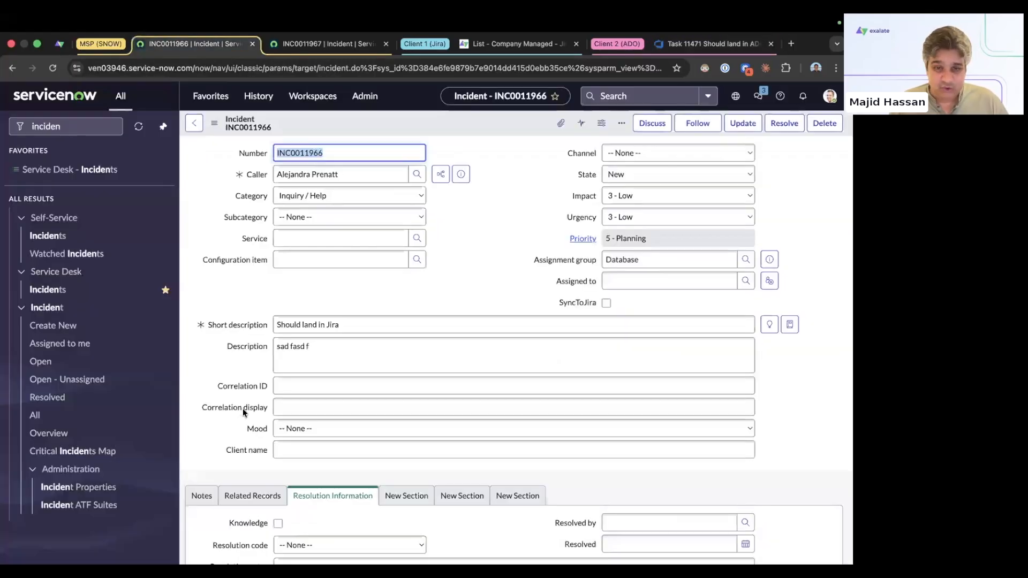
Step: Confirm 'hello from jira' appears in INC0011966's Notes activity
scroll(223, 388, down, 1)
click(202, 445)
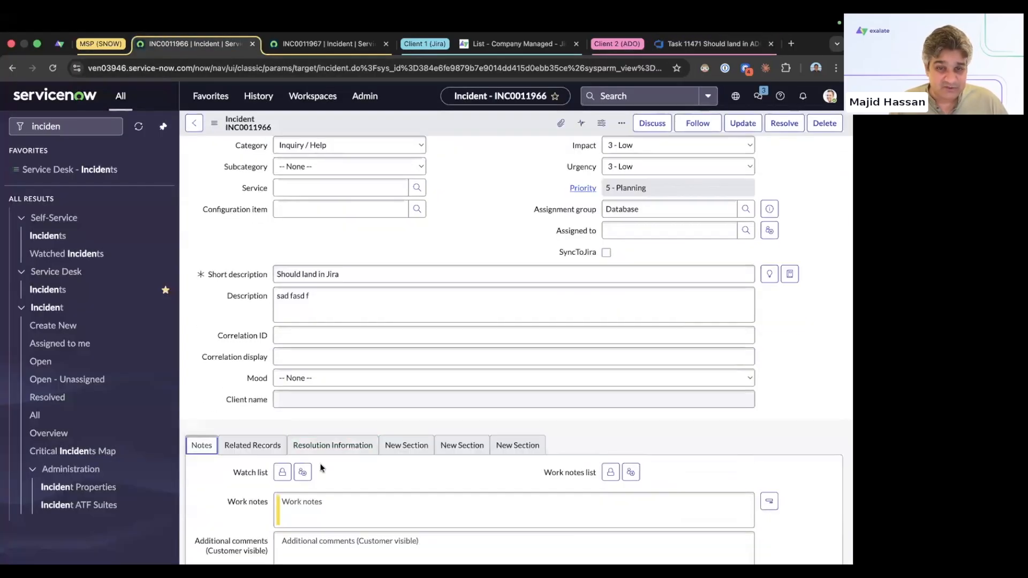
scroll(276, 466, down, 4)
click(276, 462)
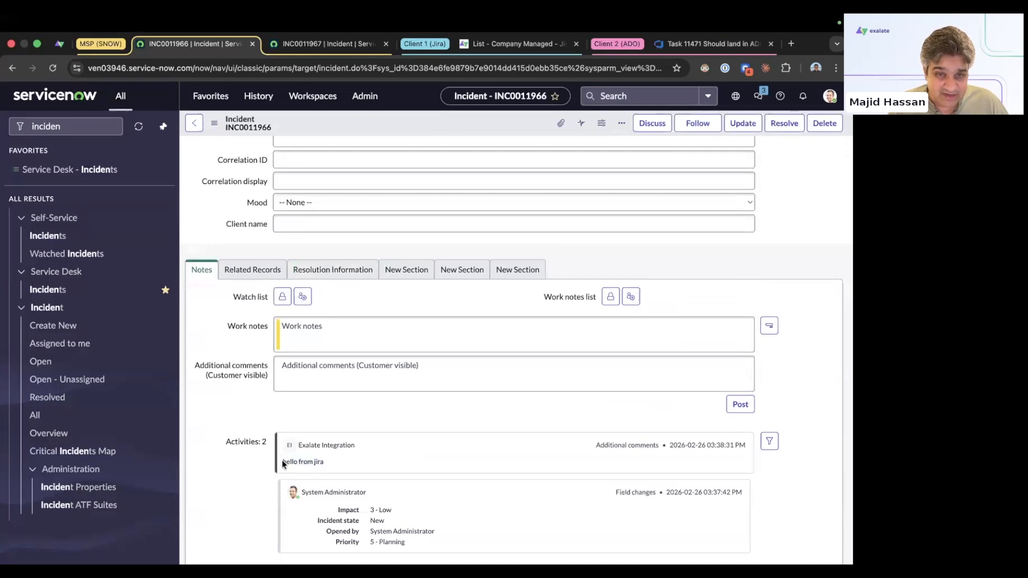
triple_click(283, 464)
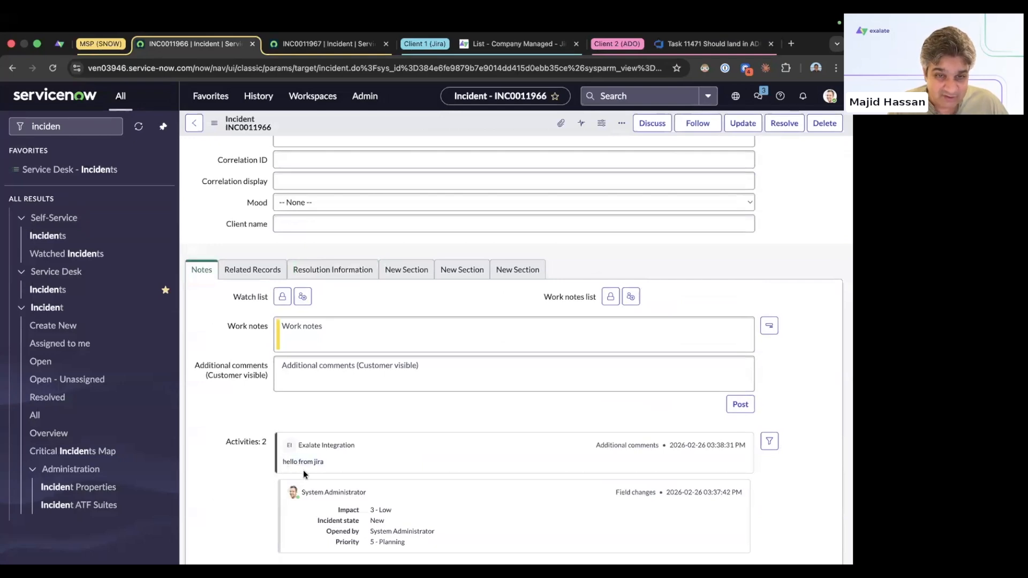
click(416, 459)
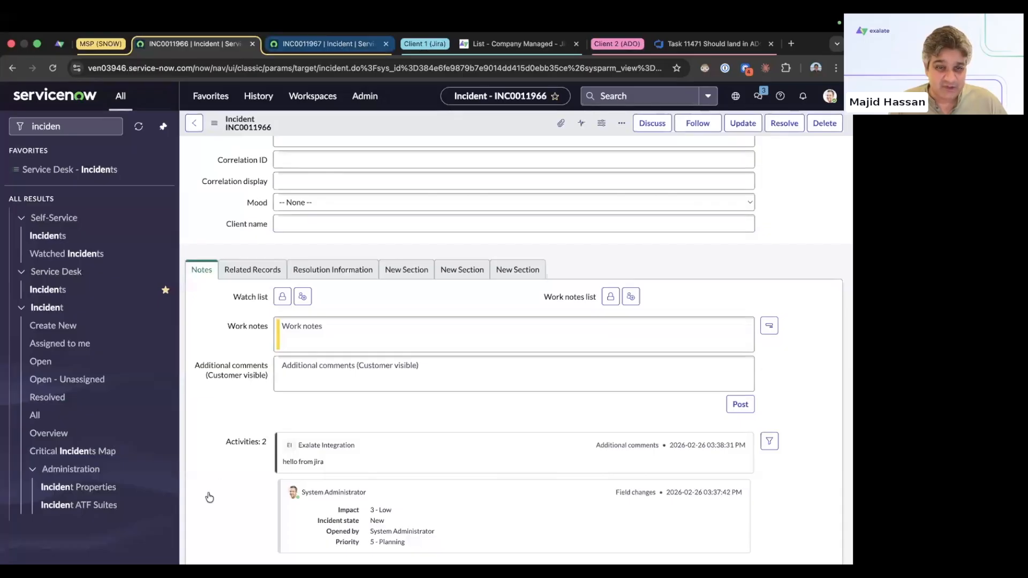
Step: Open INC0011967's notes and scroll to its activity to look for 'hello from azure'
click(327, 44)
click(207, 496)
scroll(309, 371, down, 3)
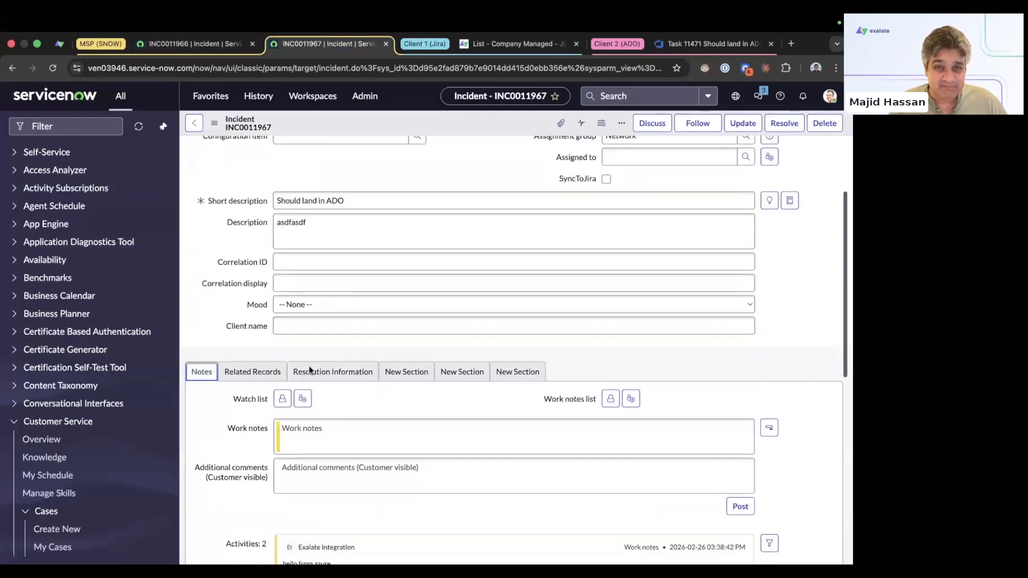
scroll(308, 370, down, 3)
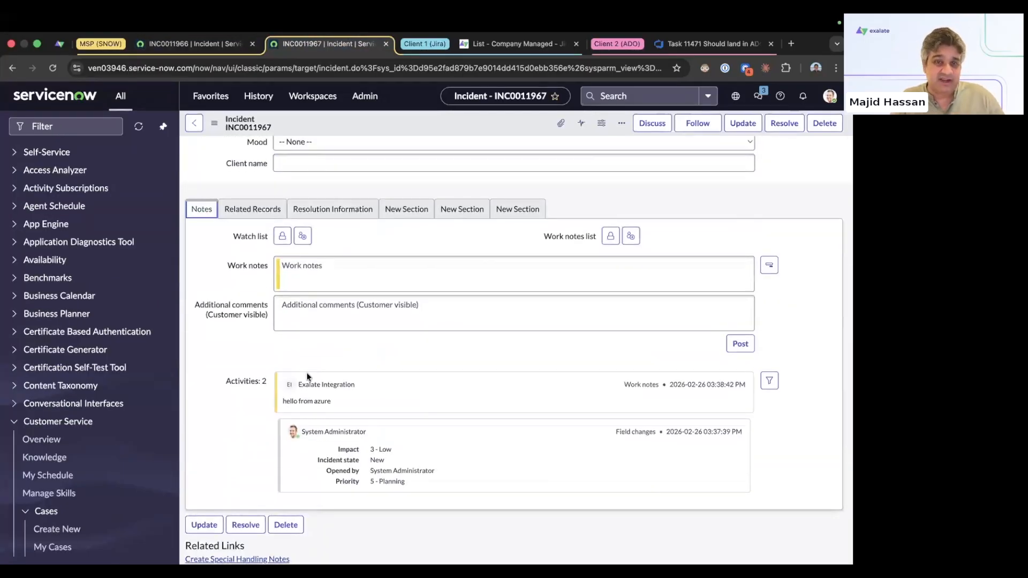